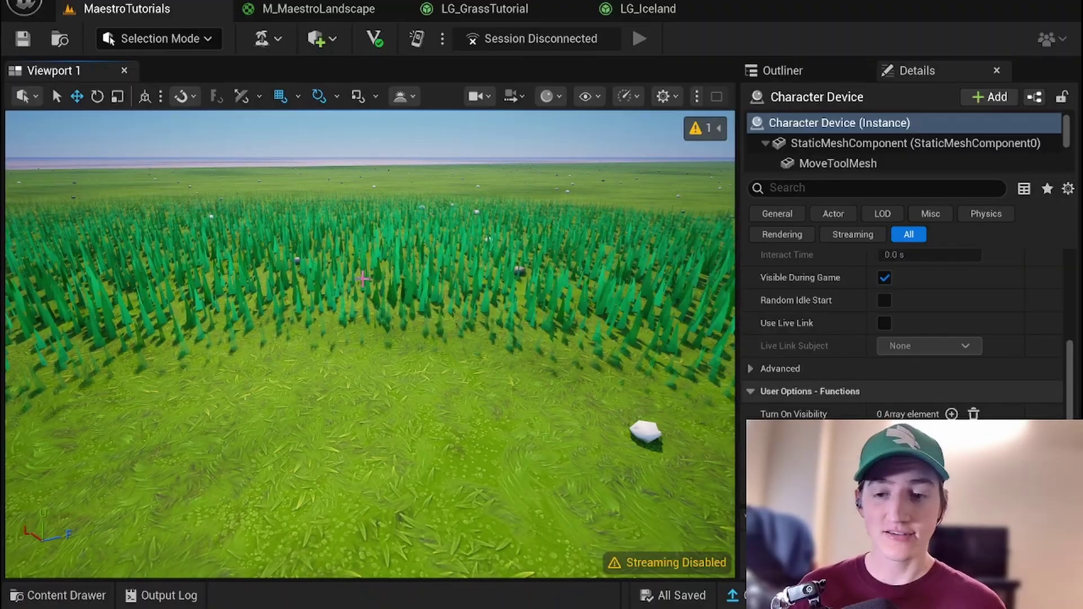
right_click_drag(356, 252, 356, 247)
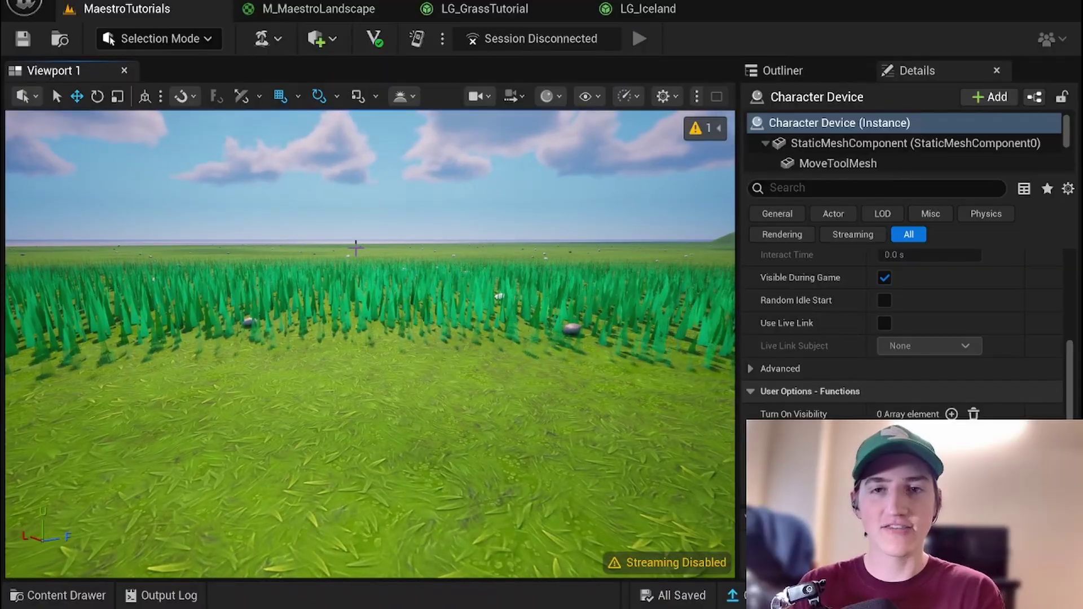
right_click_drag(356, 247, 356, 247)
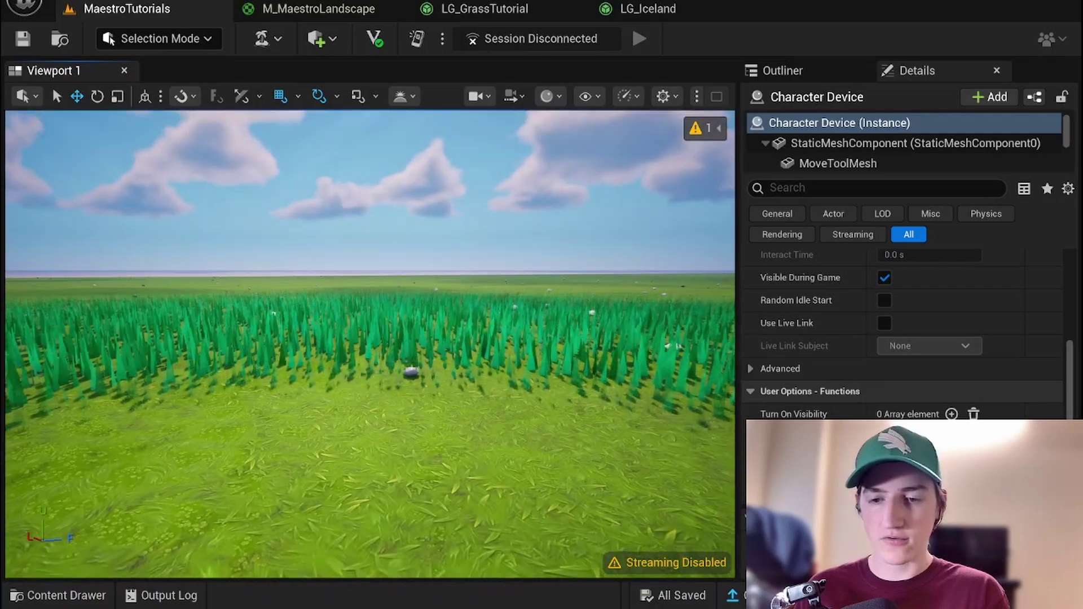
right_click_drag(356, 247, 356, 247)
Create a material named M_FoliageTutorial in the MaestroTutorials Content folder and open it for editing
key("ctrl+space")
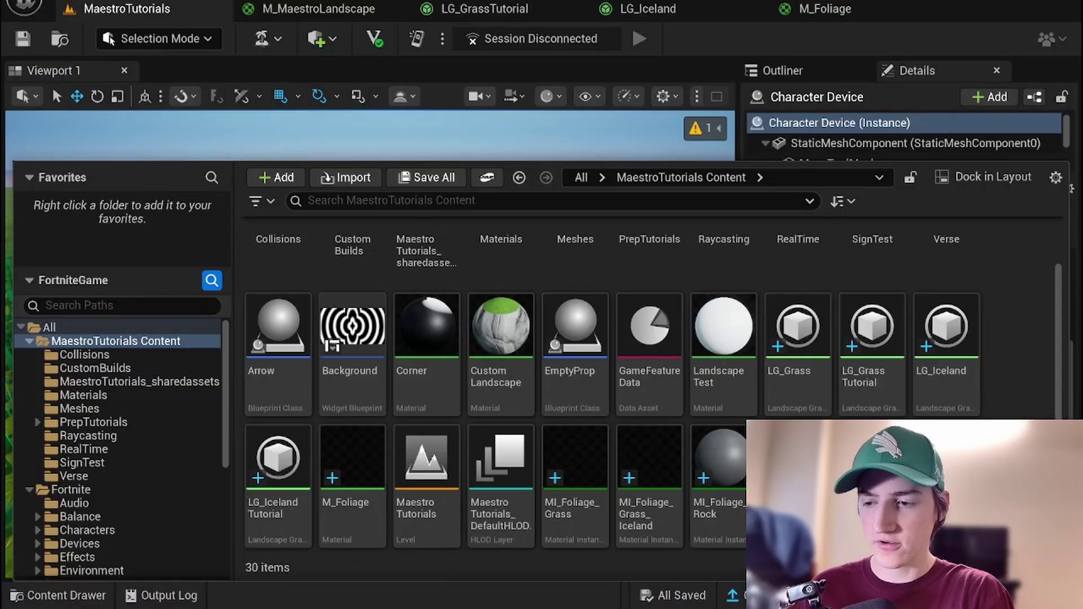
right_click(1012, 344)
left_click(906, 334)
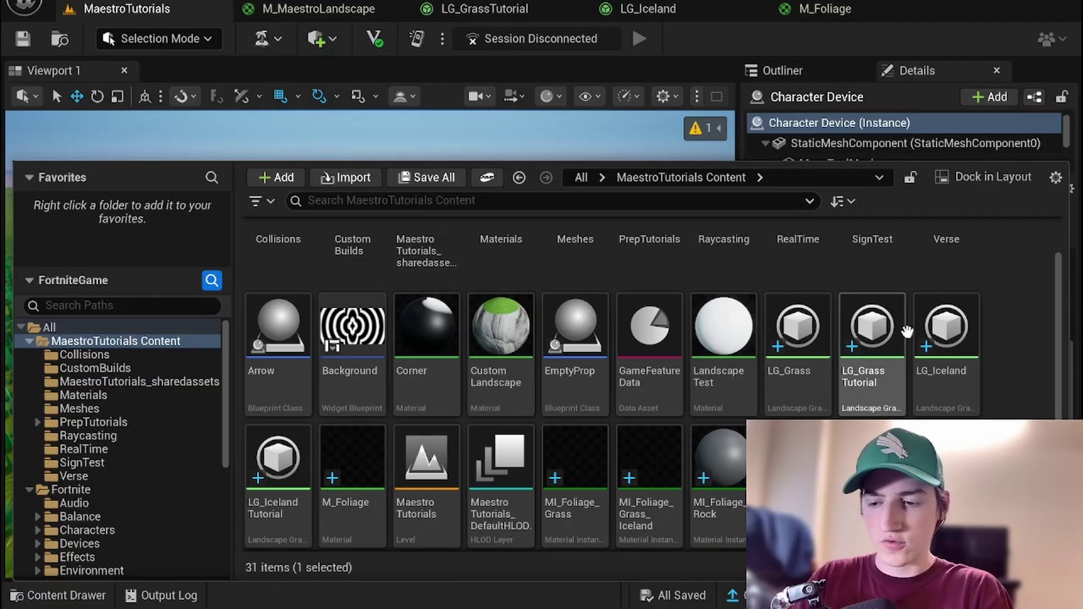
key("Return")
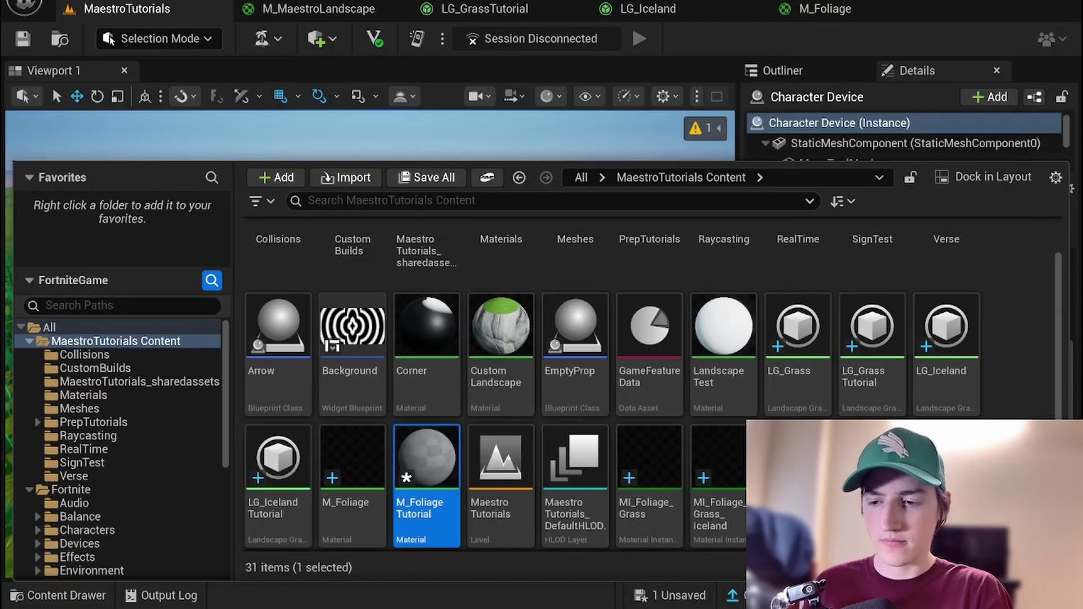
double_click(427, 471)
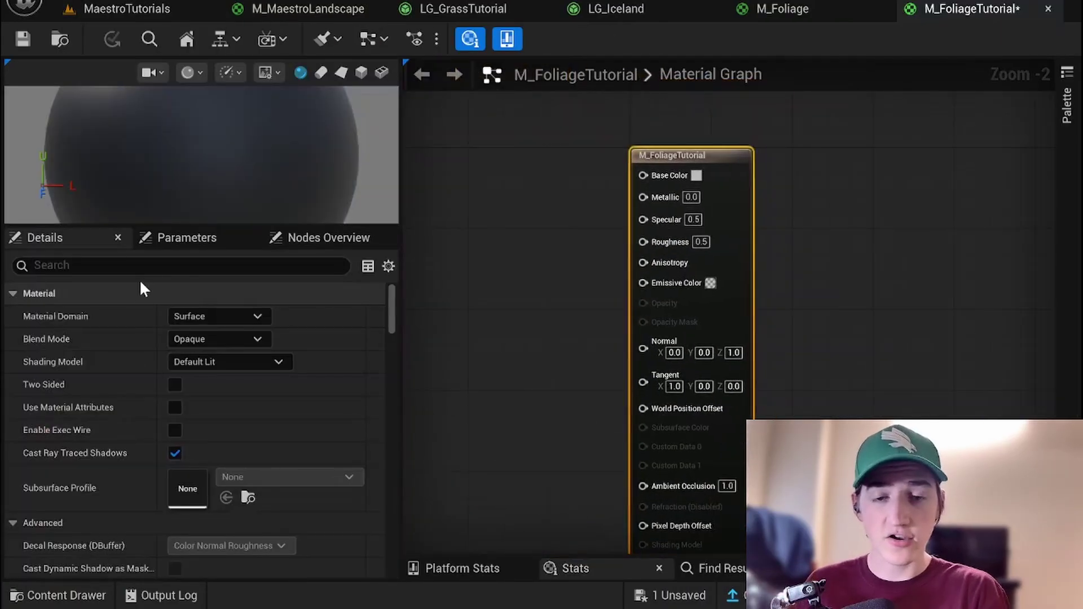
Enable Used with Instanced Static Meshes in the material's usage settings and save the material
left_click(209, 264)
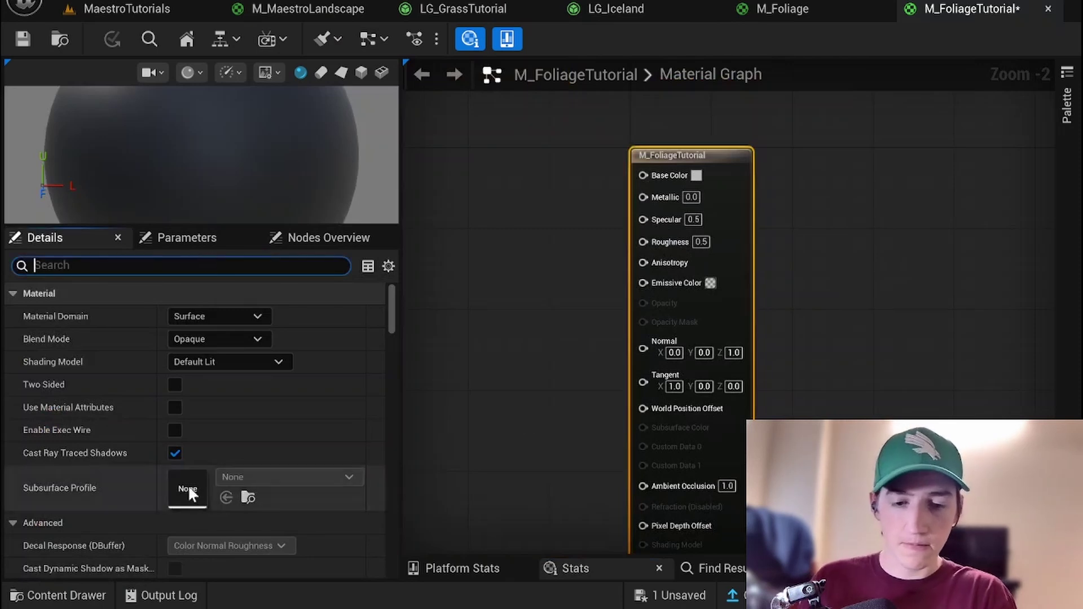
scroll(43, 431, "down", 15)
scroll(98, 423, "up", 12)
scroll(101, 422, "down", 8)
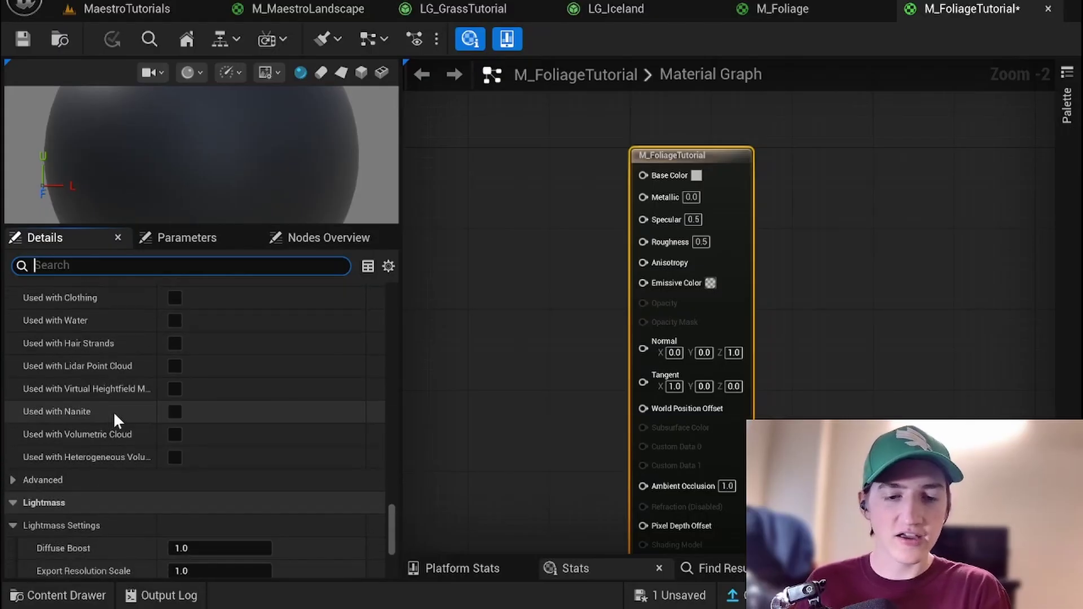
left_click(5, 483)
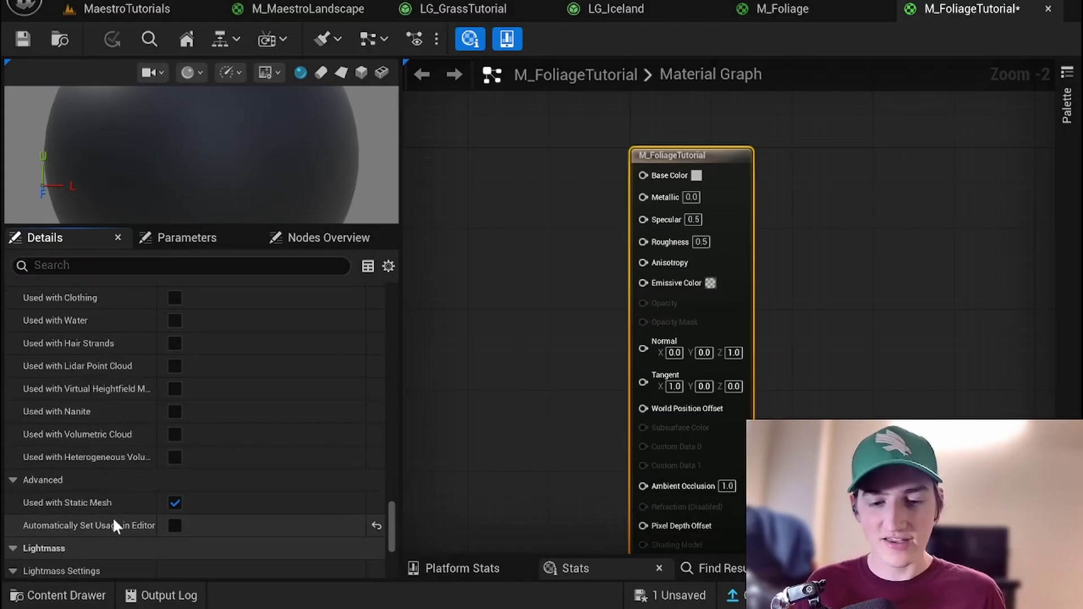
mouse_move(114, 520)
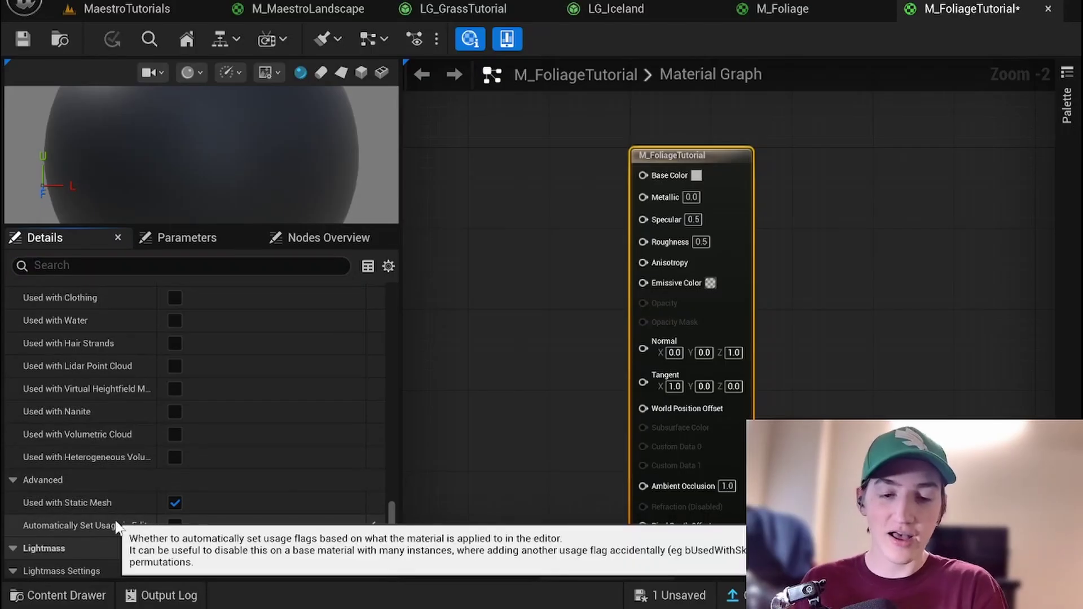
scroll(110, 440, "up", 10)
mouse_move(112, 449)
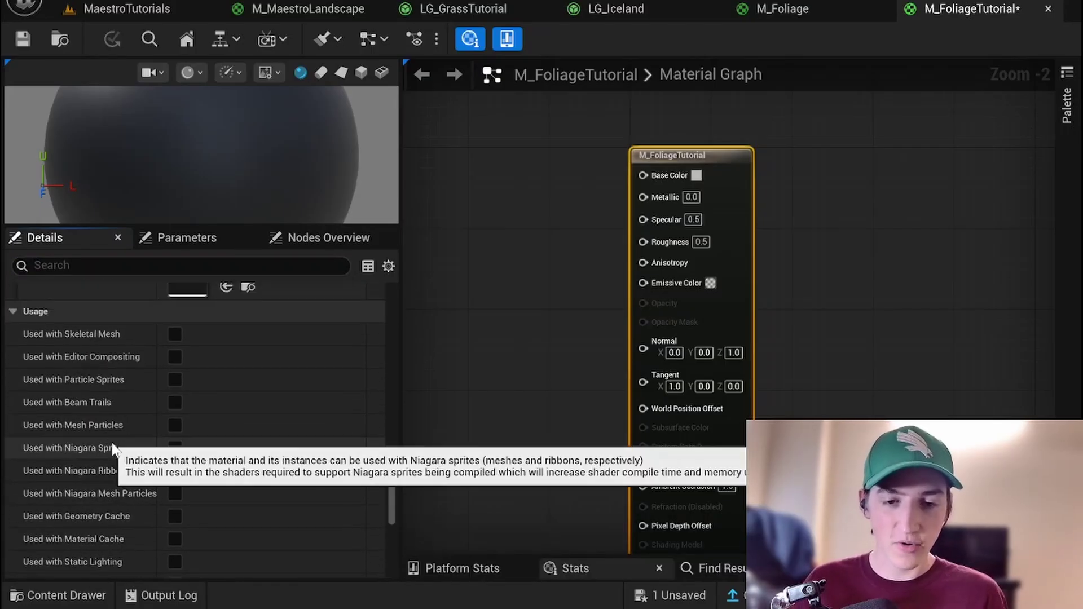
scroll(128, 361, "down", 8)
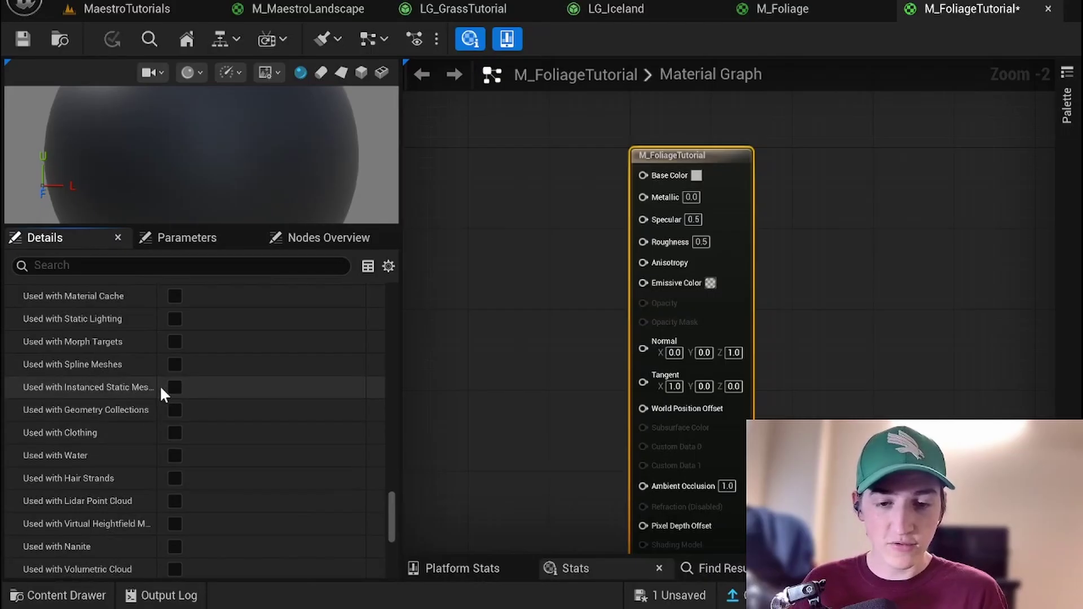
left_click_drag(158, 385, 188, 385)
left_click(206, 385)
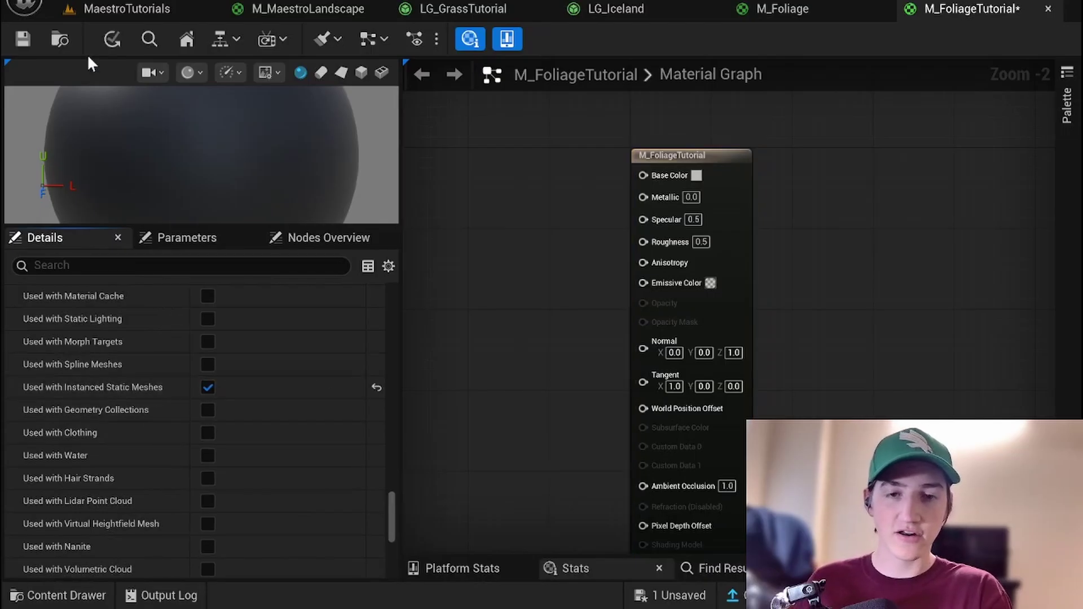
left_click(24, 48)
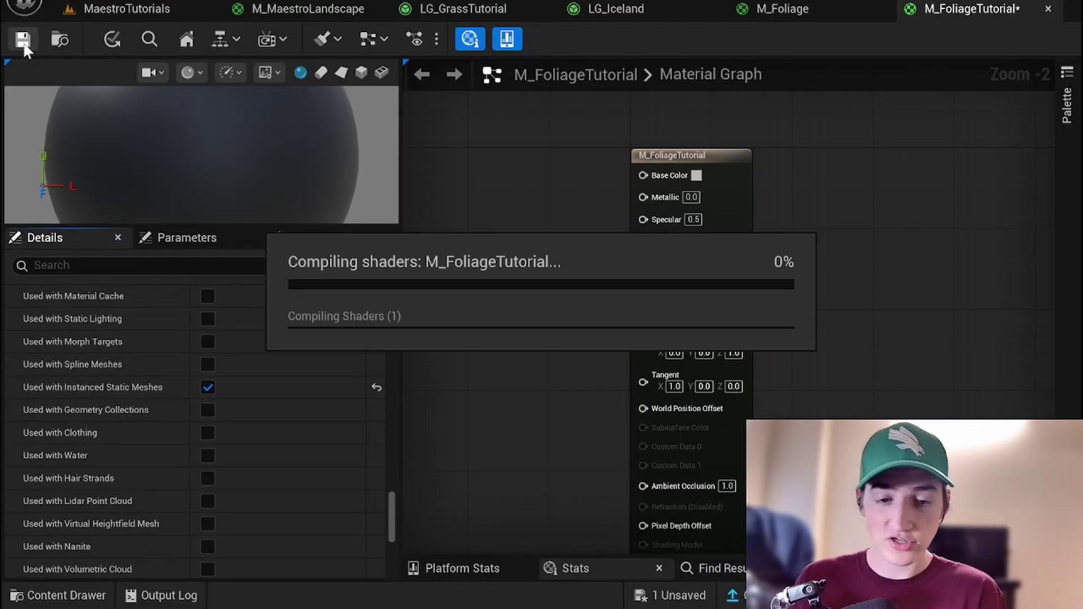
Add a PerInstanceRandom node to the material graph and place it well to the left of the material output node
right_click_drag(500, 206, 595, 223)
scroll(605, 191, "down", 1)
scroll(355, 175, "down", 5)
right_click_drag(577, 153, 591, 195)
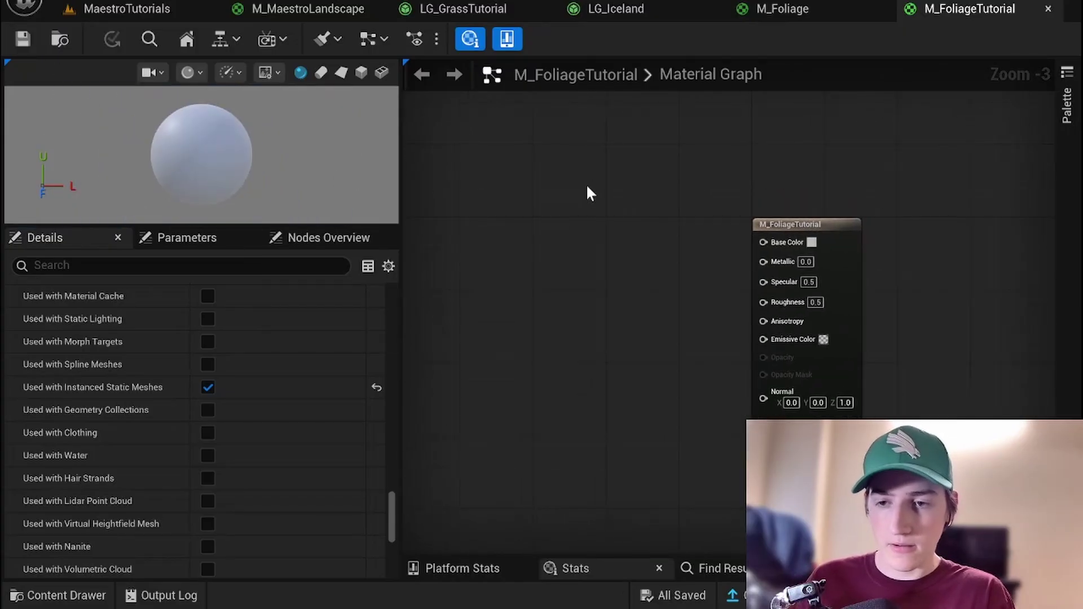
right_click(587, 186)
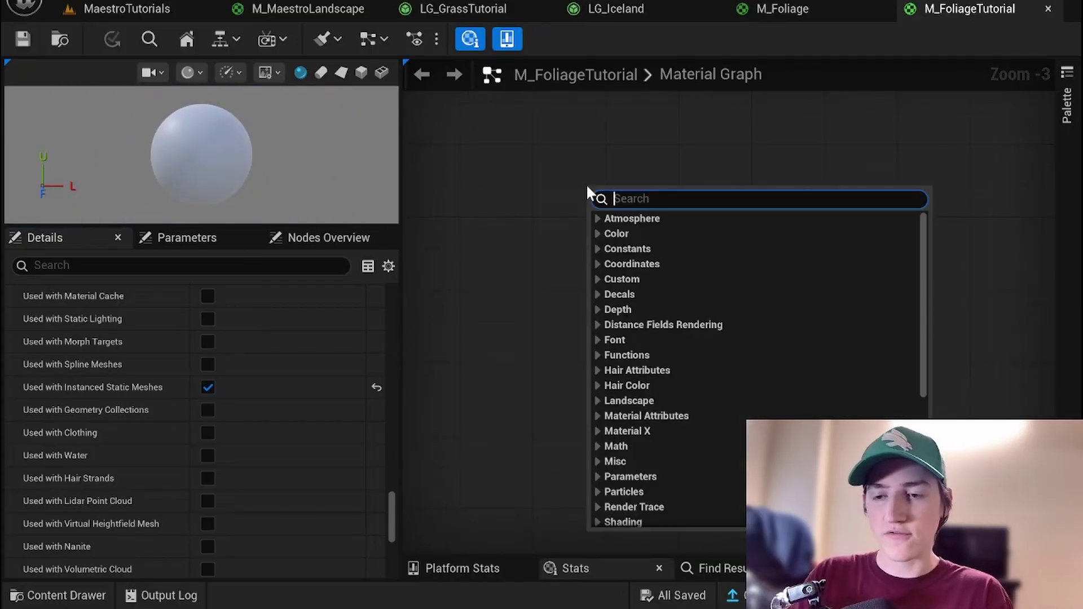
type("instan")
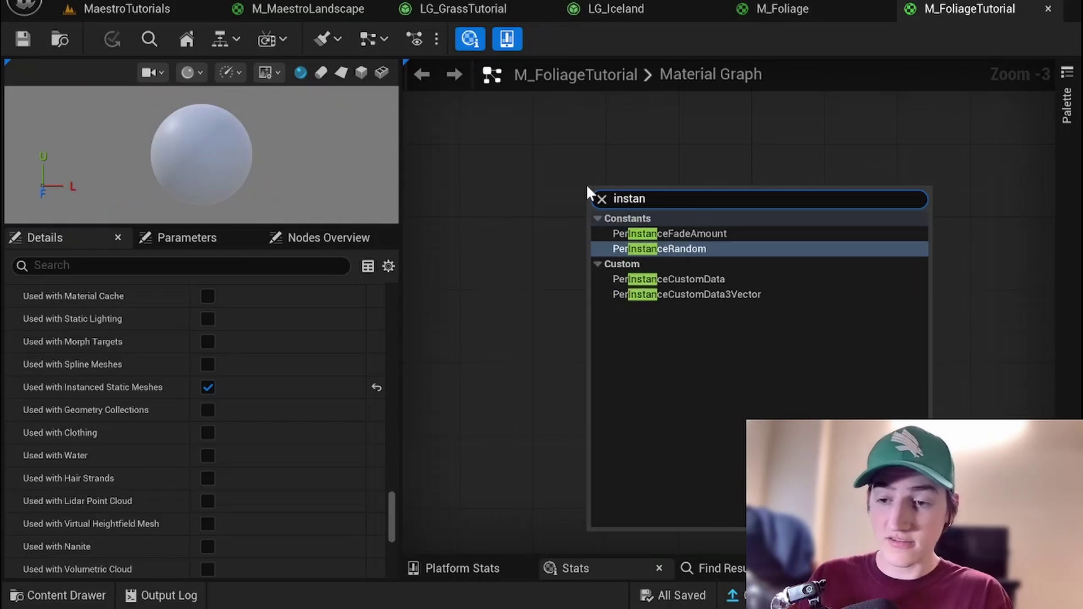
key("Return")
left_click_drag(633, 198, 523, 251)
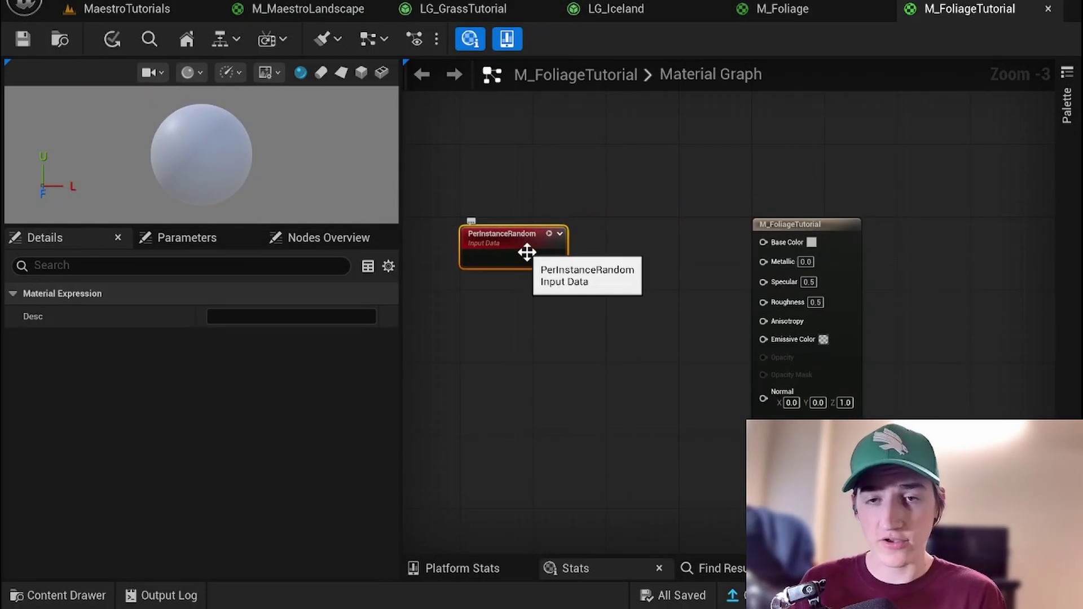
left_click_drag(526, 242, 516, 286)
right_click_drag(578, 201, 645, 218)
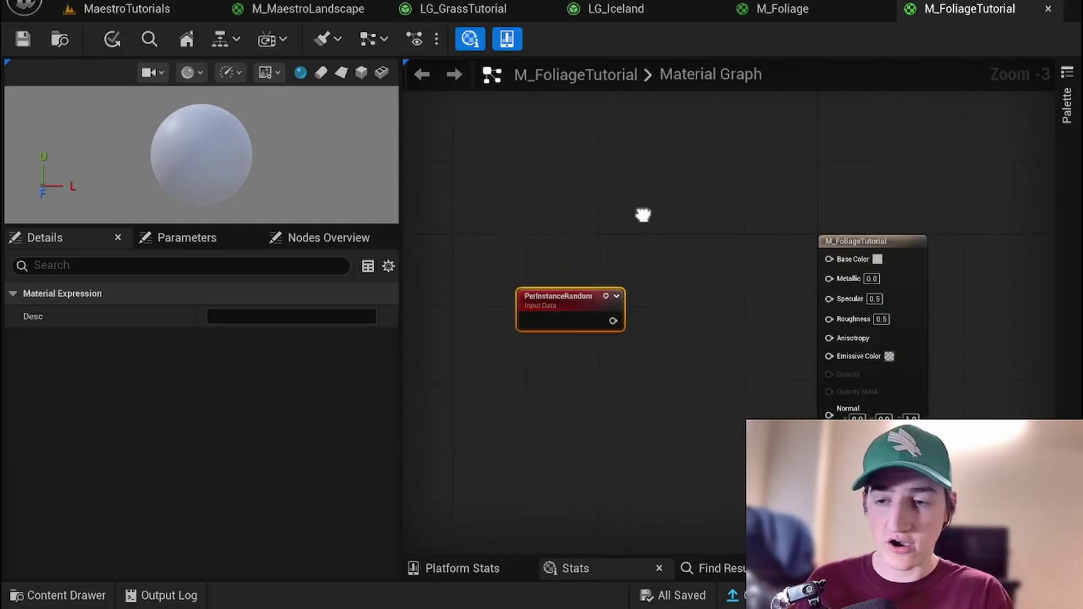
left_click(646, 219)
left_click_drag(563, 319, 500, 311)
left_click(658, 214)
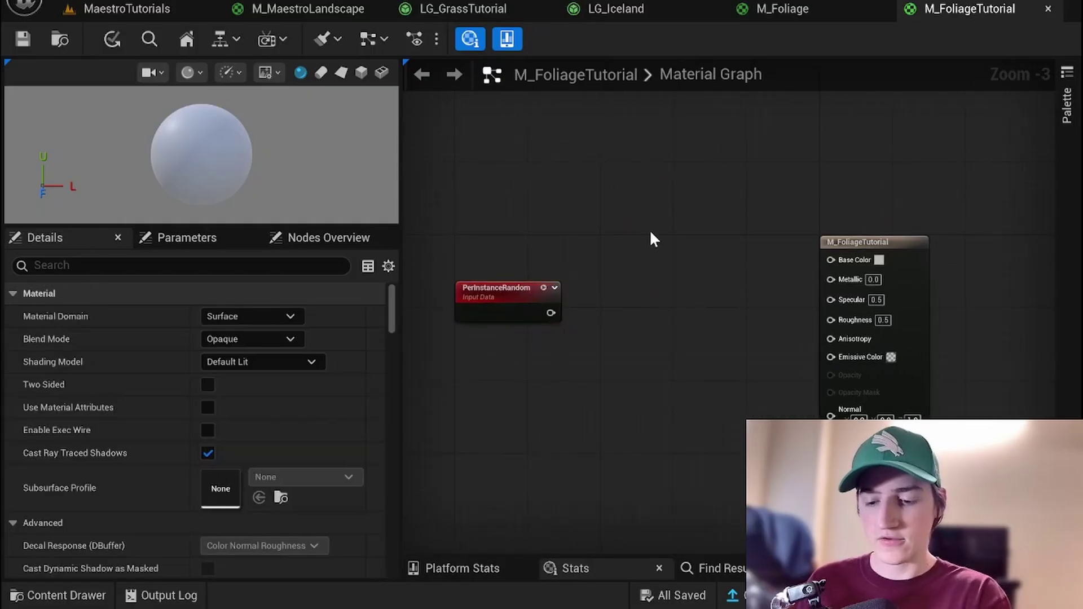
Add a Lerp node between PerInstanceRandom and the output node, and connect PerInstanceRandom to its Alpha input
left_click(646, 251)
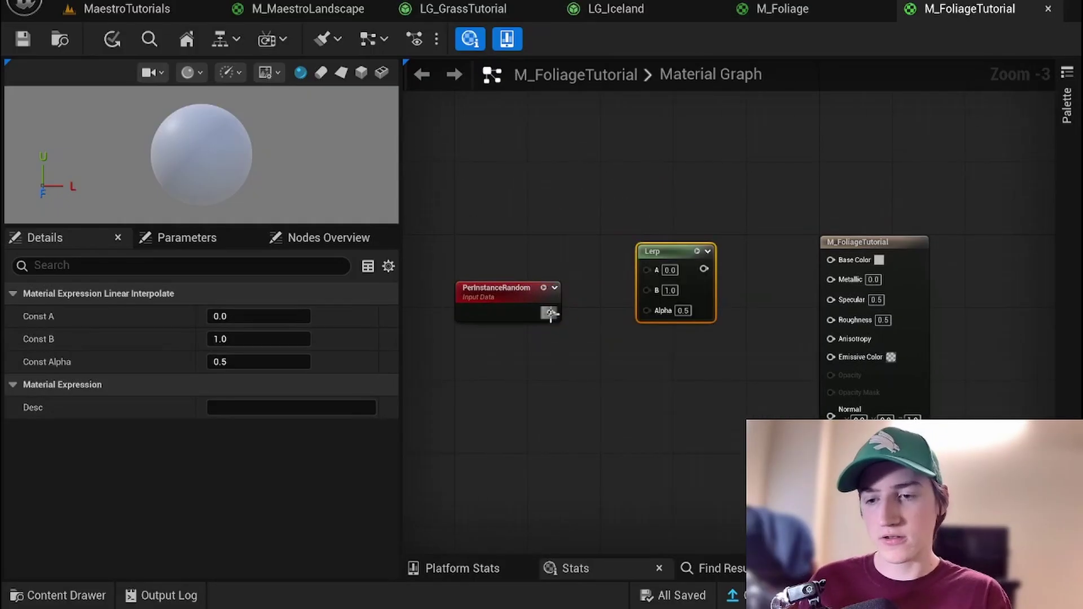
left_click_drag(644, 316, 646, 313)
right_click_drag(640, 361, 742, 346)
left_click(578, 205)
right_click_drag(558, 108, 545, 180)
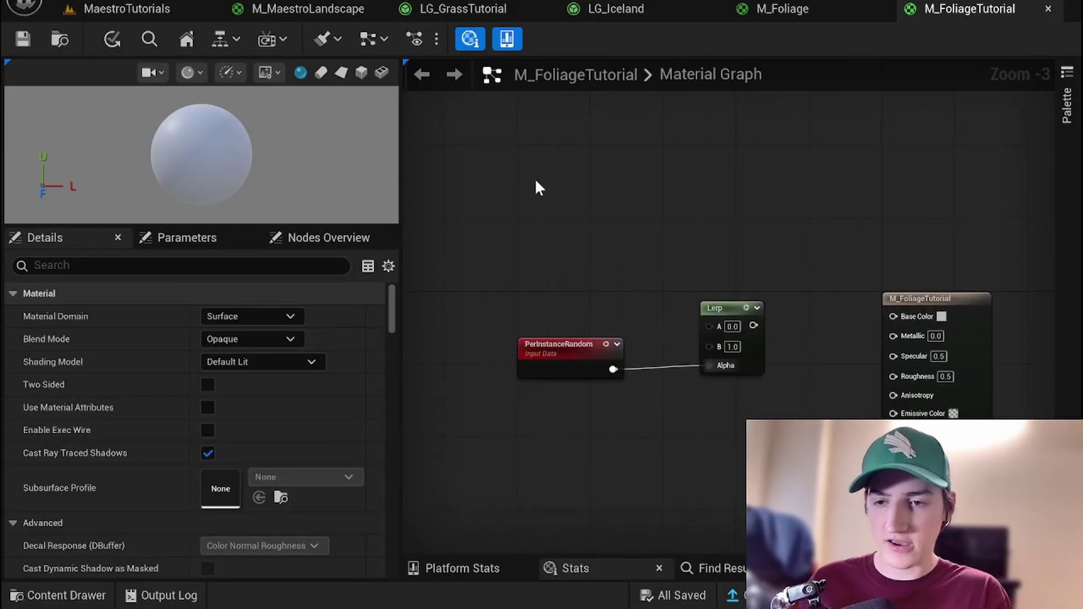
Add a vector parameter named GrassColor1 above the PerInstanceRandom node
left_click(535, 179)
right_click(551, 181)
left_click(635, 228)
type("GrassColor1")
key("Return")
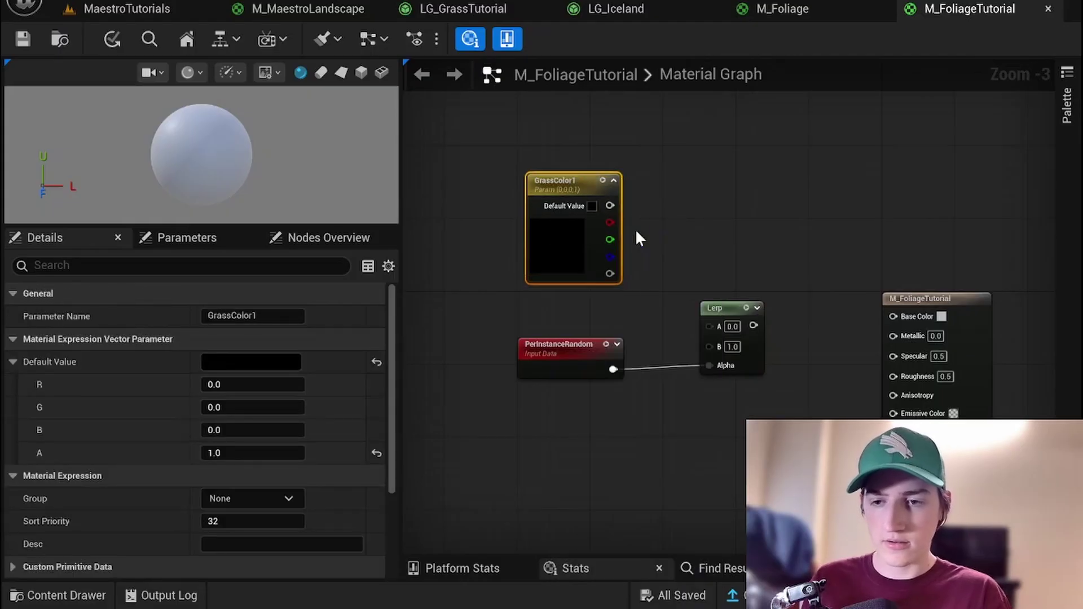
Move GrassColor1 up, duplicate it below, and rename the copy GrassColor2
left_click_drag(548, 188, 529, 97)
key("ctrl+d")
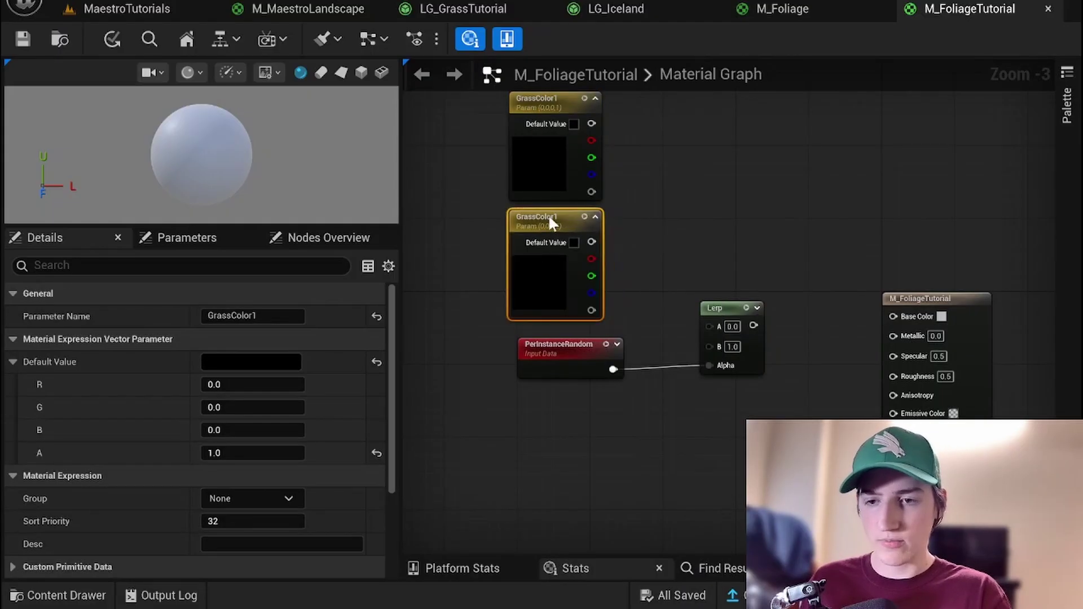
left_click(279, 317)
key("BackSpace")
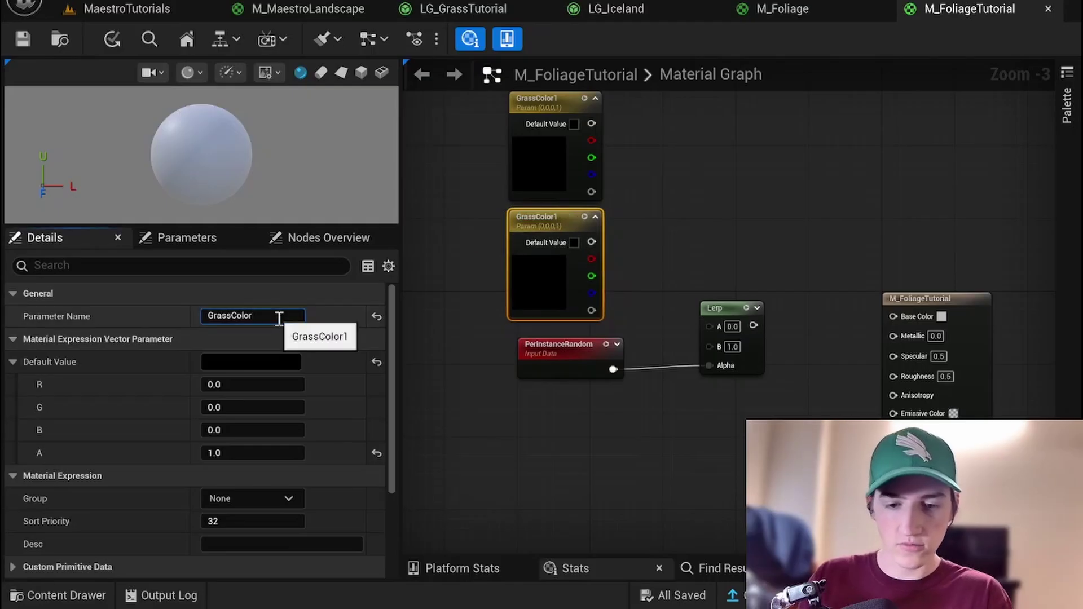
Set GrassColor1's default value to a bright bluish green with hex 00FF8FFF
left_click(582, 188)
left_click(248, 362)
left_click_drag(350, 387, 404, 309)
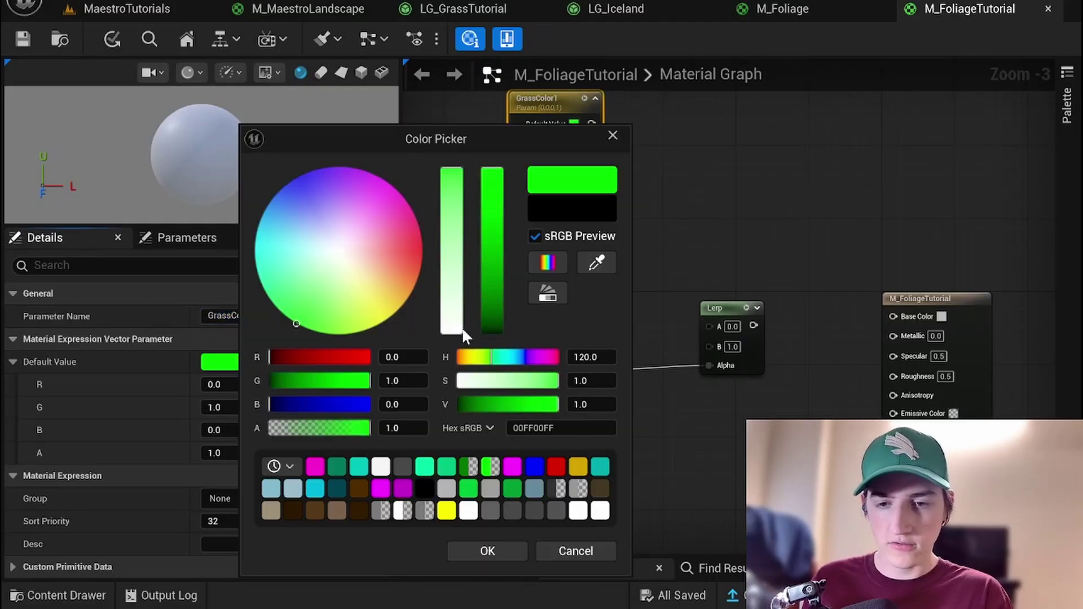
left_click_drag(305, 333, 287, 317)
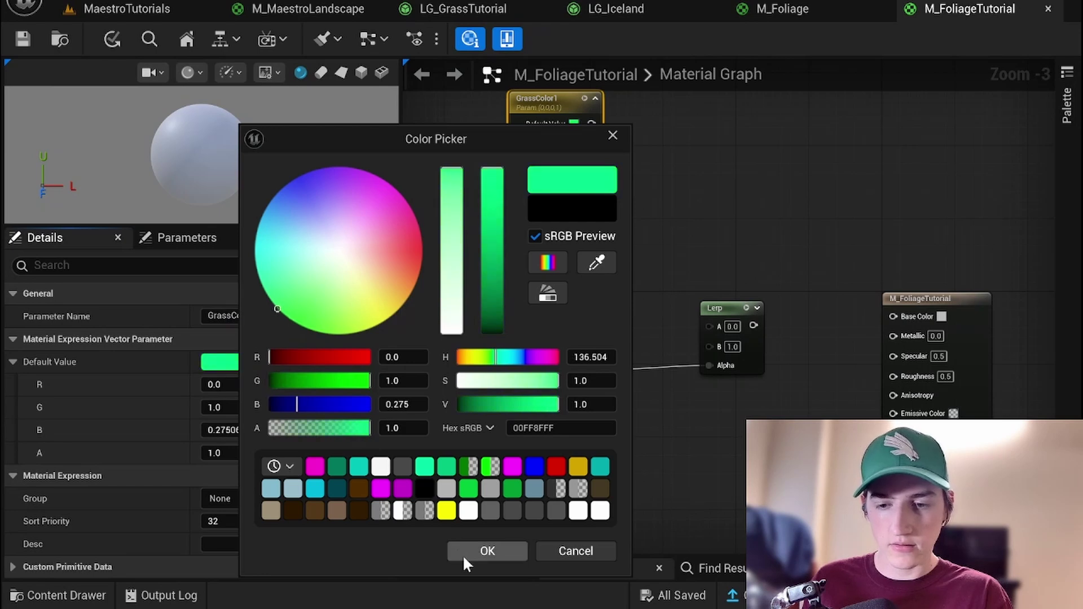
left_click(464, 556)
Set GrassColor2's default value to a darker green with R 0.0, G 0.453125 and B 0.014879
left_click(541, 240)
left_click(279, 362)
left_click_drag(320, 304, 298, 280)
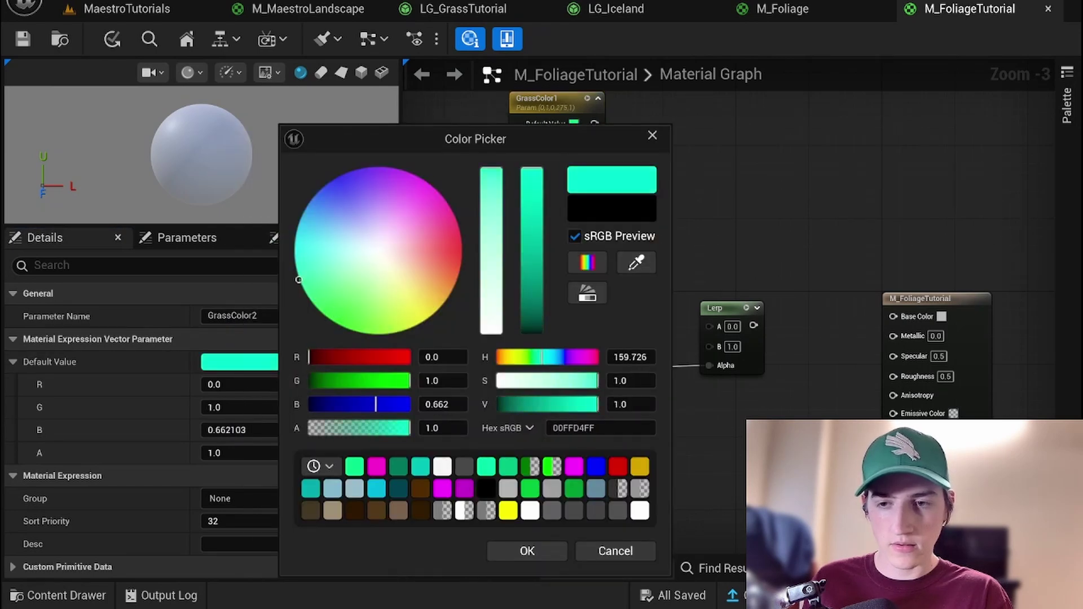
left_click(535, 258)
left_click(526, 551)
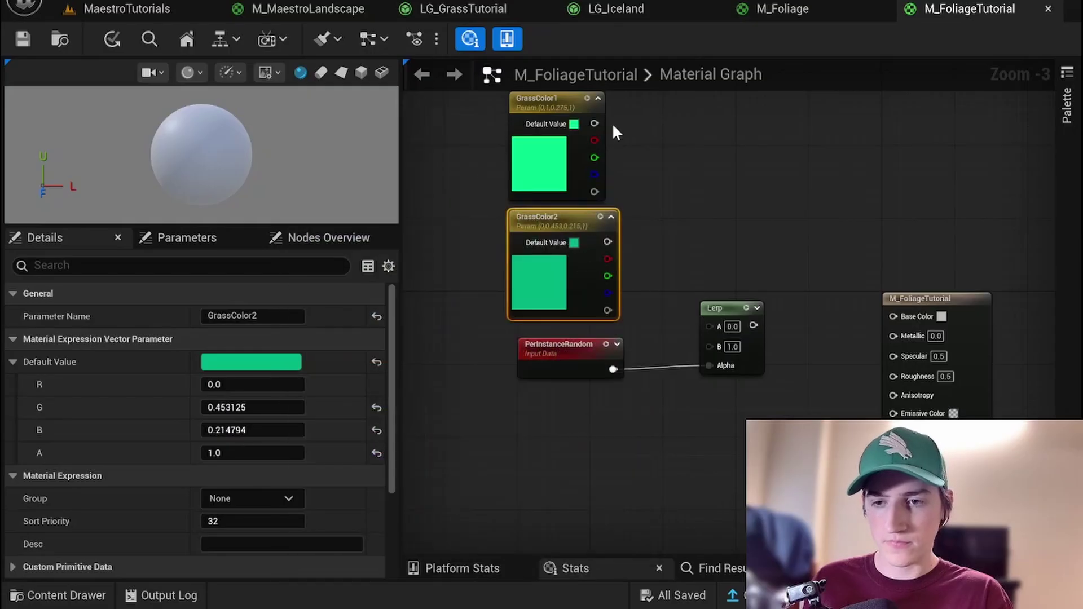
left_click(285, 363)
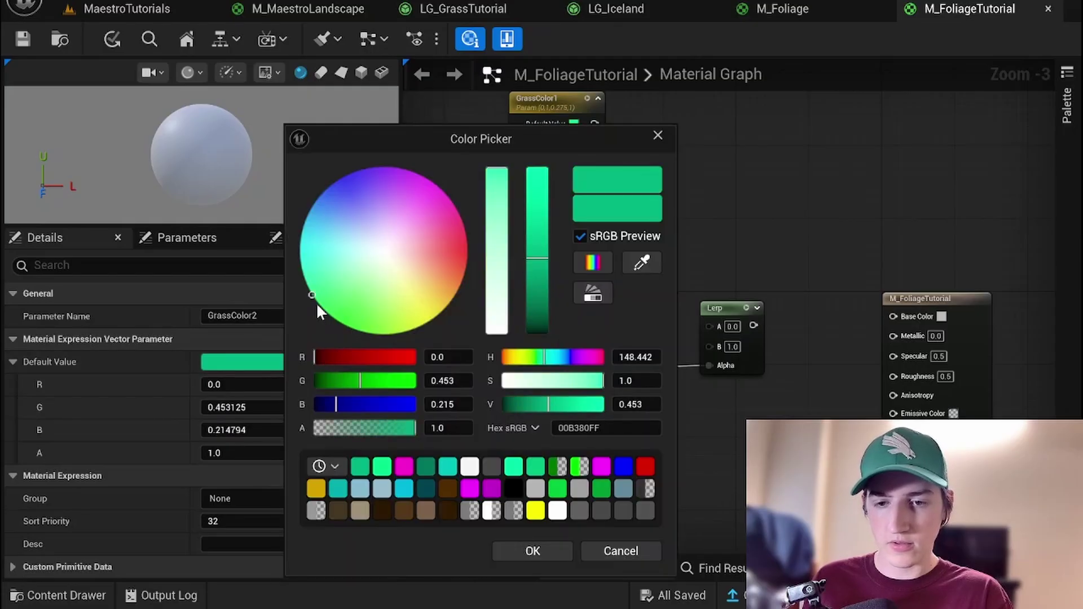
mouse_move(333, 316)
left_mouse_down()
mouse_move(348, 327)
mouse_move(340, 322)
left_mouse_up()
left_click(533, 551)
Connect GrassColor1 to Lerp A, GrassColor2 to Lerp B and the Lerp output to Base Color, then save the material
left_click_drag(594, 124, 709, 326)
left_click_drag(589, 223, 709, 345)
right_click_drag(780, 310, 704, 303)
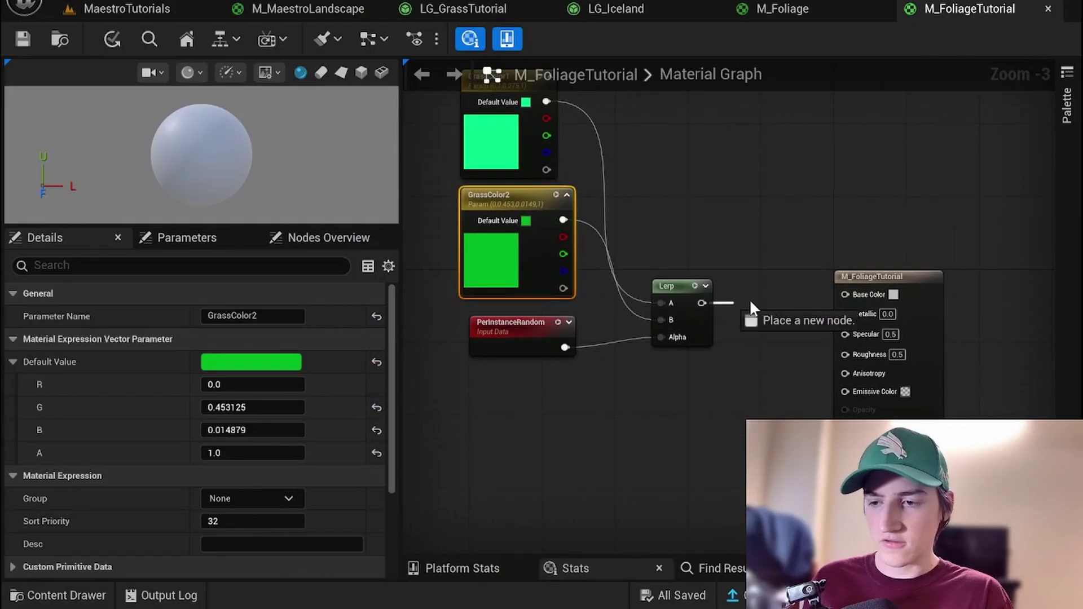
left_click_drag(800, 292, 846, 295)
right_click_drag(740, 246, 701, 206)
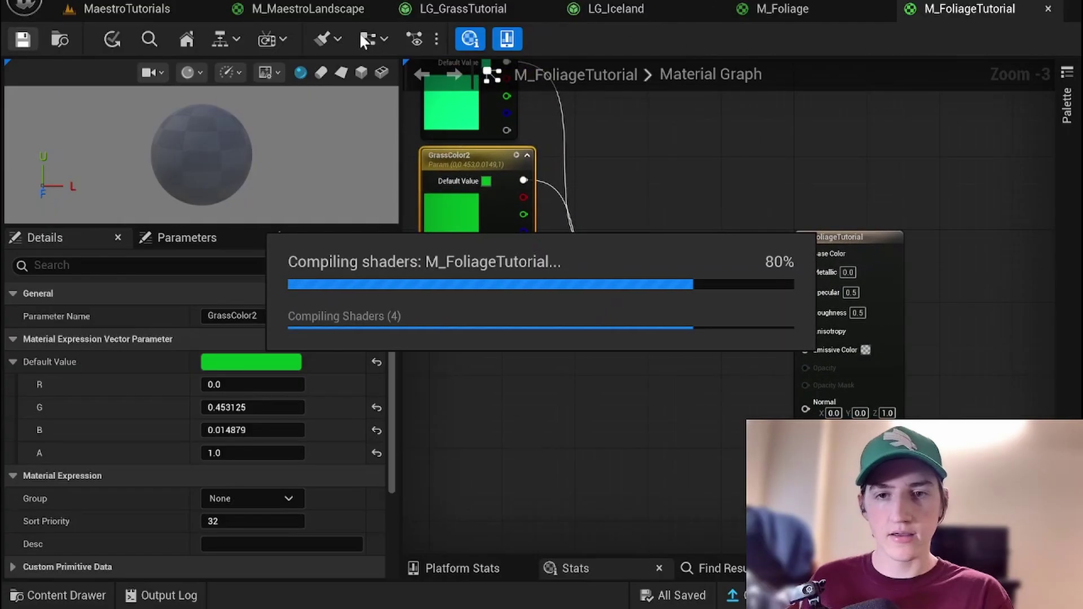
key("ctrl+s")
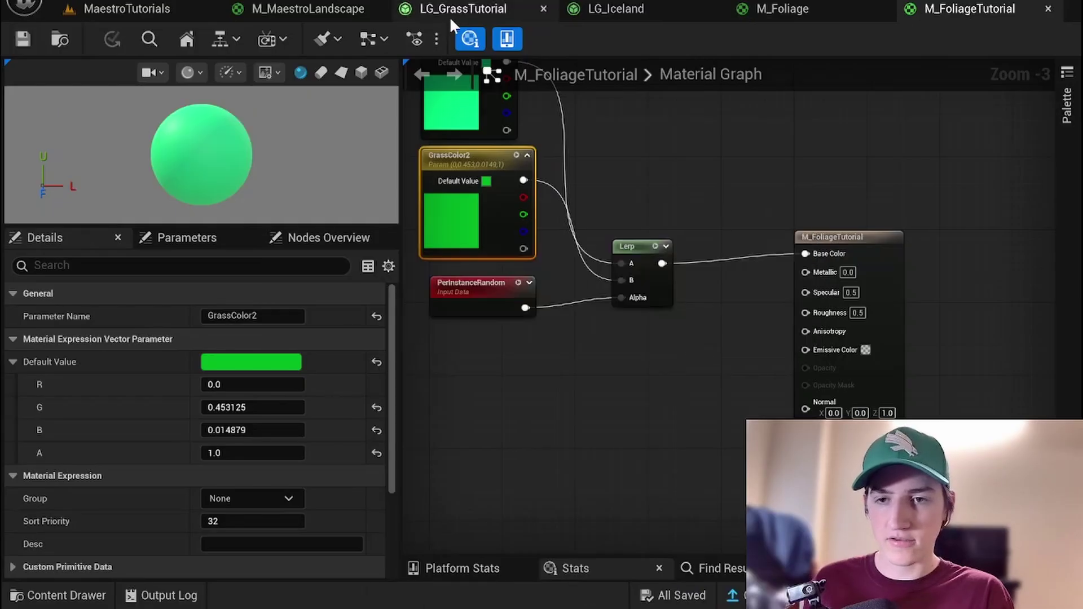
Set the override material of the first grass variety in LG_GrassTutorial to M_FoliageTutorial and save the grass type
left_click(447, 12)
scroll(603, 273, "up", 5)
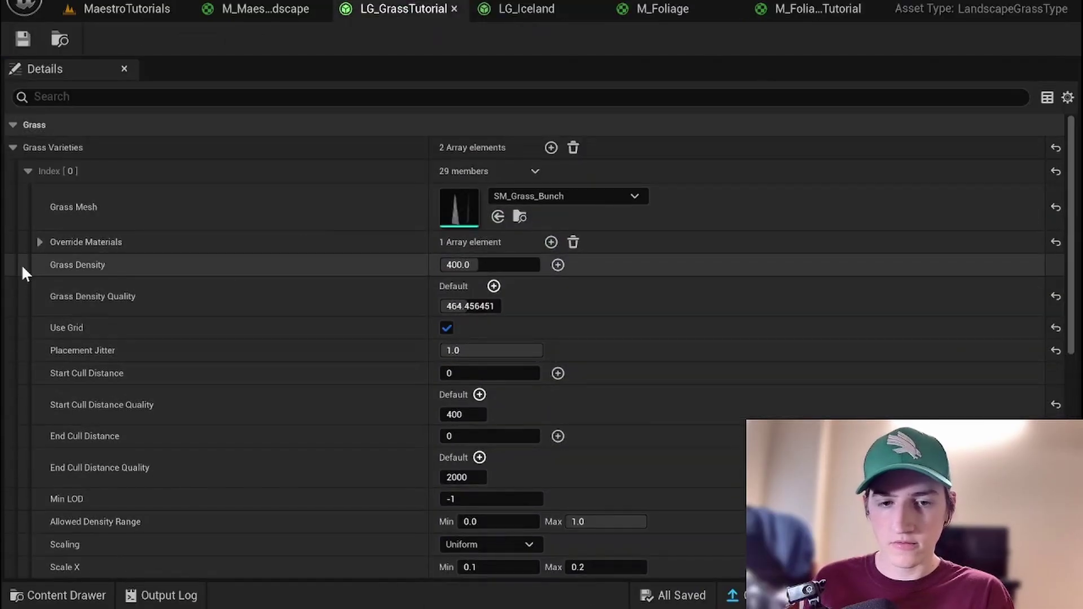
left_click(40, 242)
left_click(550, 266)
scroll(685, 479, "down", 10)
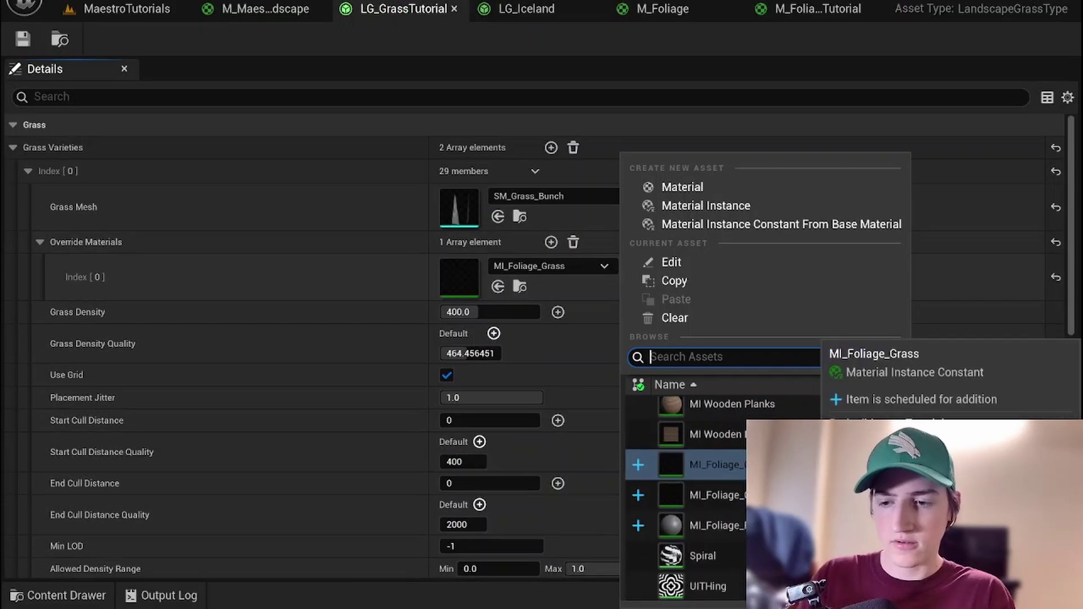
type("foliage")
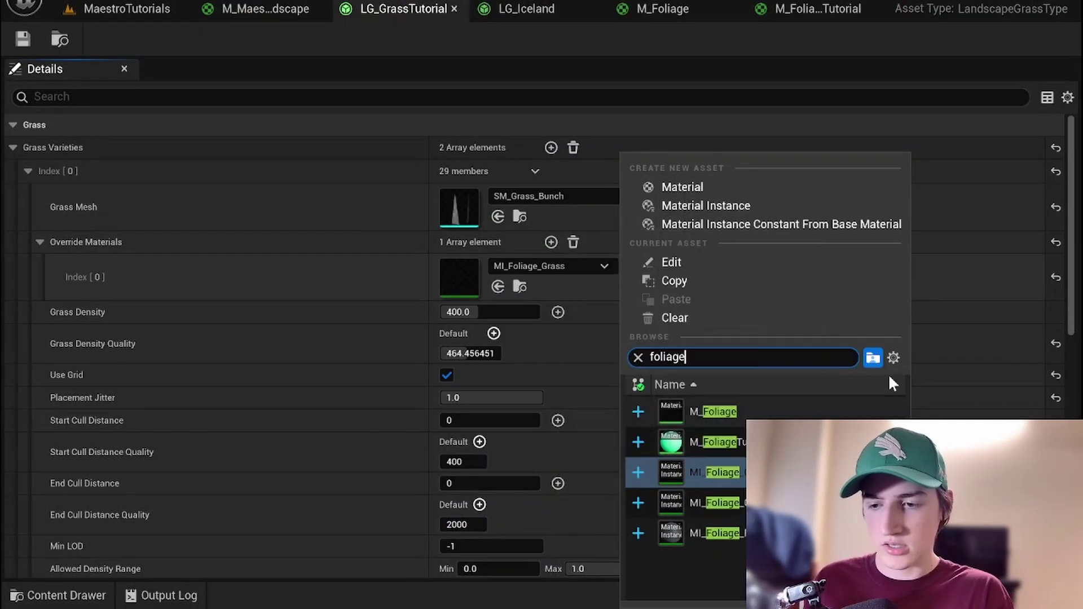
left_click(711, 441)
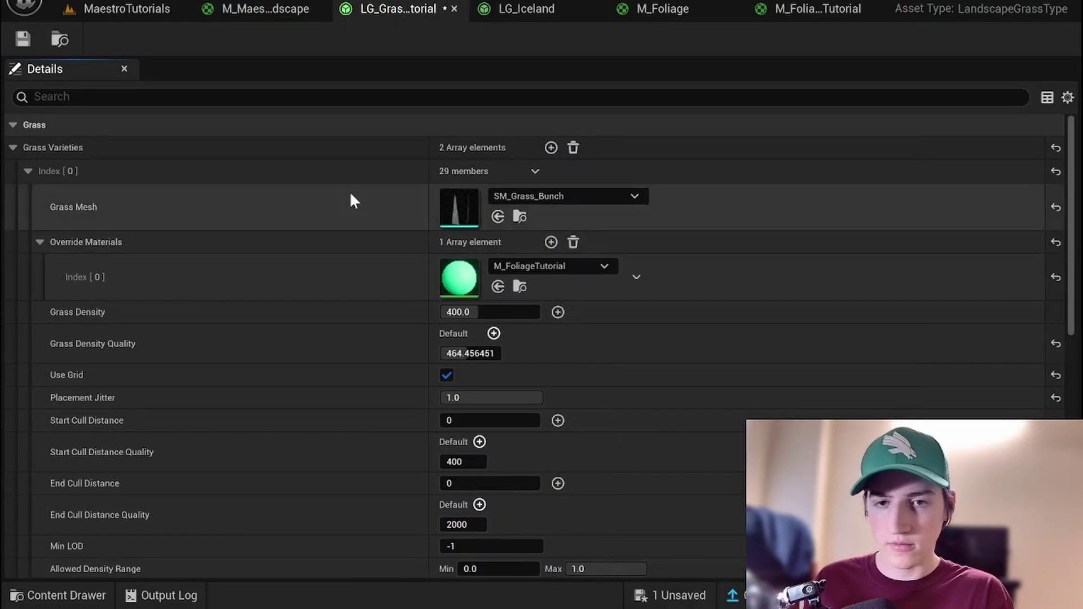
left_click(22, 39)
Inspect the per-instance colour variation of the grass in the MaestroTutorials level from close up and from above
left_click(125, 19)
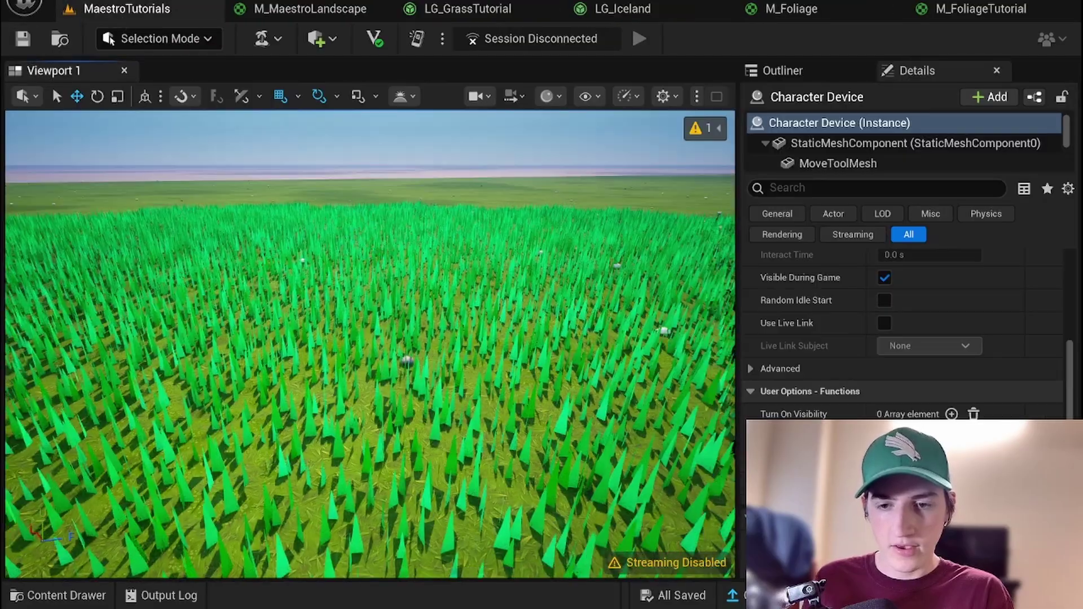
key("s")
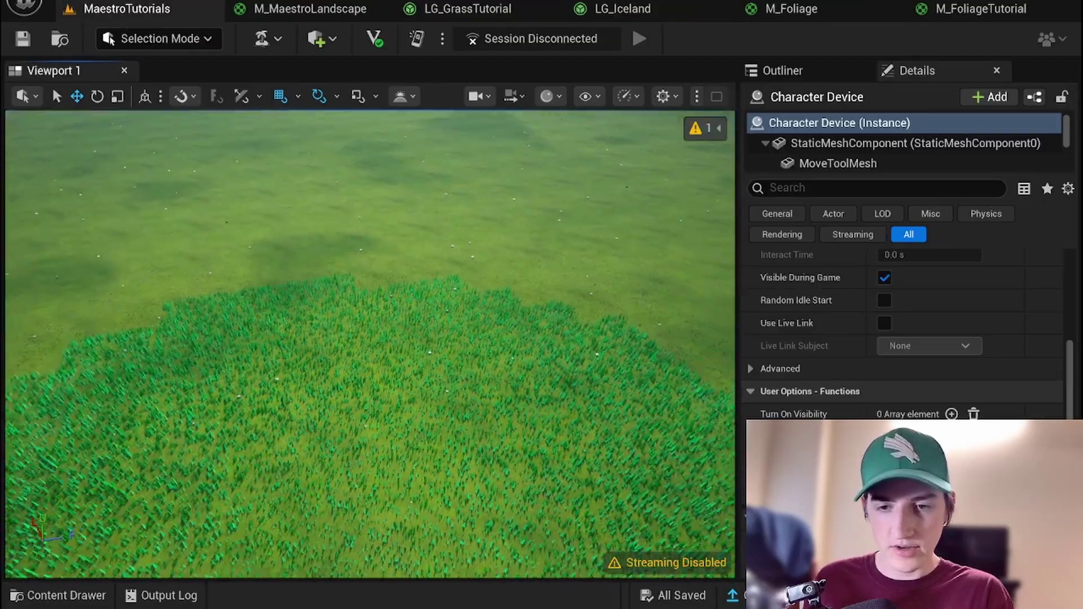
key("w")
key("w")
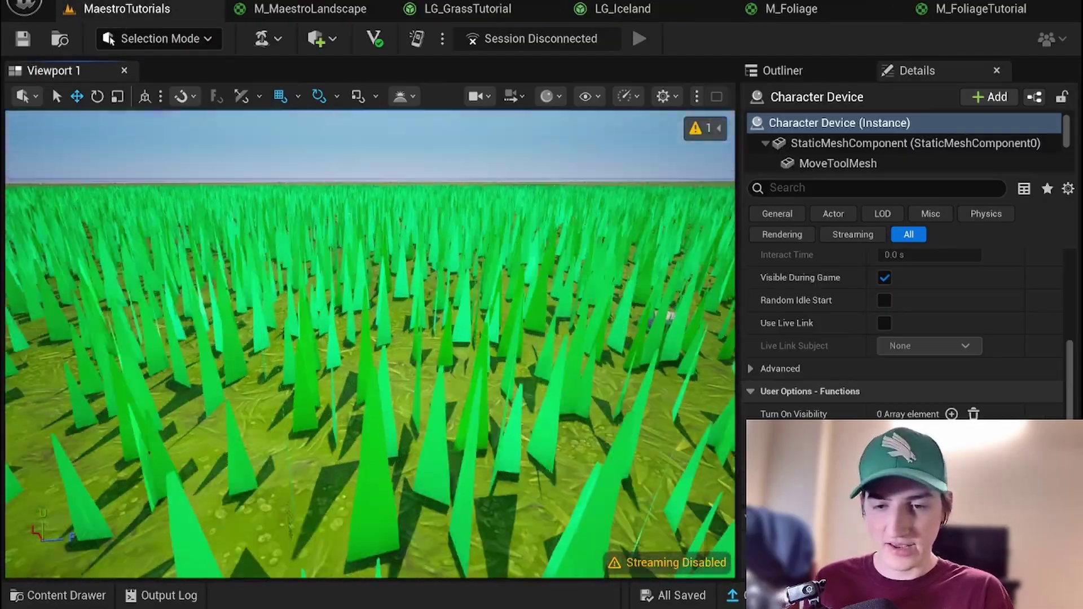
key("s")
key("w")
key("w")
key("s")
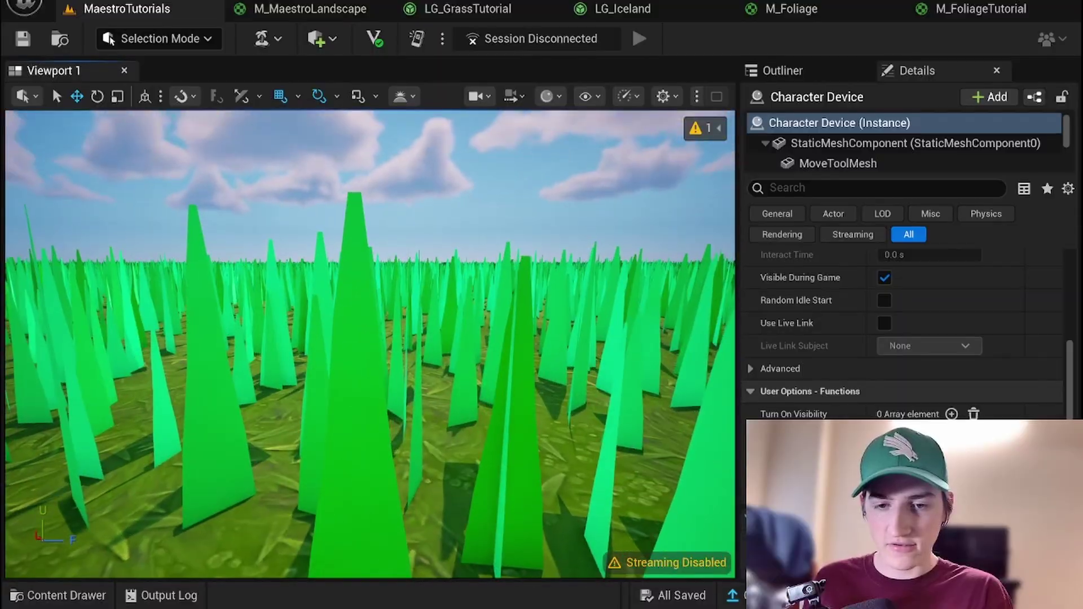
right_click_drag(277, 270, 491, 318)
key("s")
key("w")
right_click_drag(406, 305, 350, 267)
key("s")
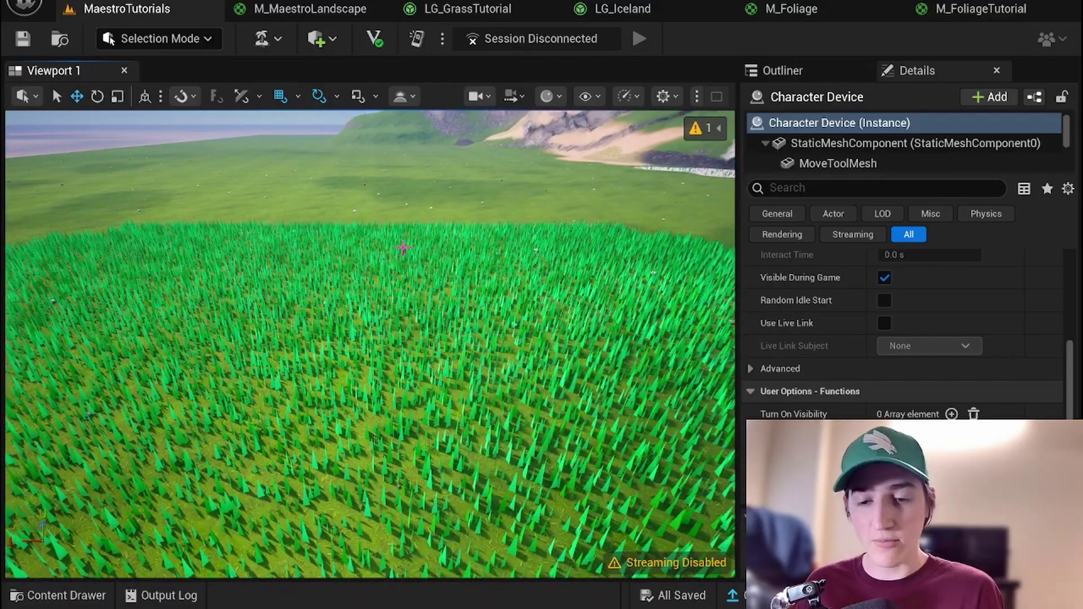
Examine how the grass cuts off at its far edge in the level from low and high viewpoints
mouse_move(406, 247)
right_mouse_down()
mouse_move(407, 272)
mouse_move(406, 247)
right_mouse_up()
key("w")
key("s")
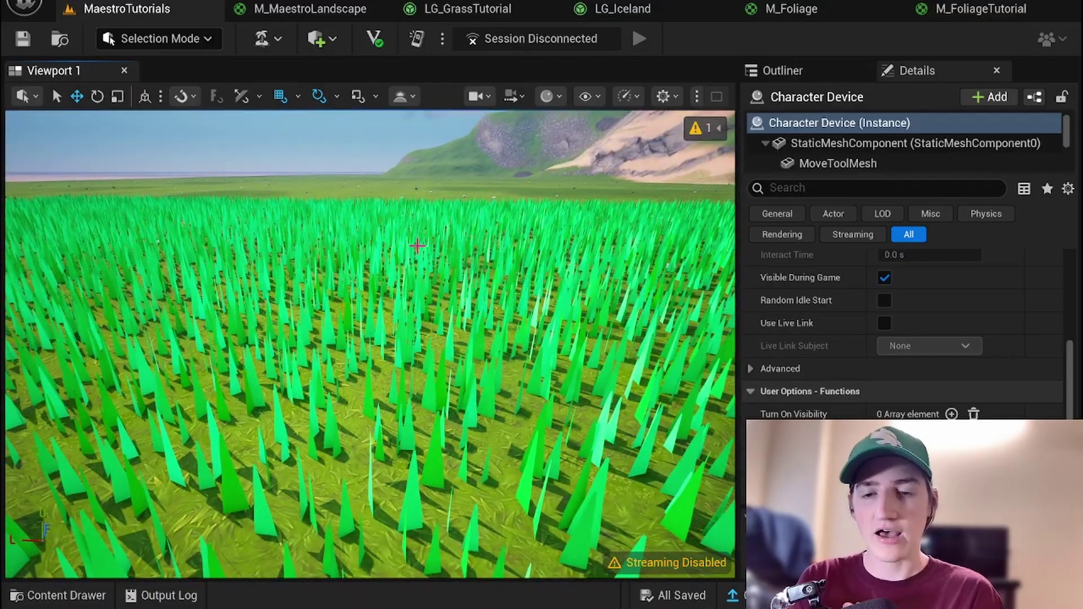
key("s")
right_click_drag(424, 249, 404, 276)
right_click_drag(415, 199, 405, 213)
key("s")
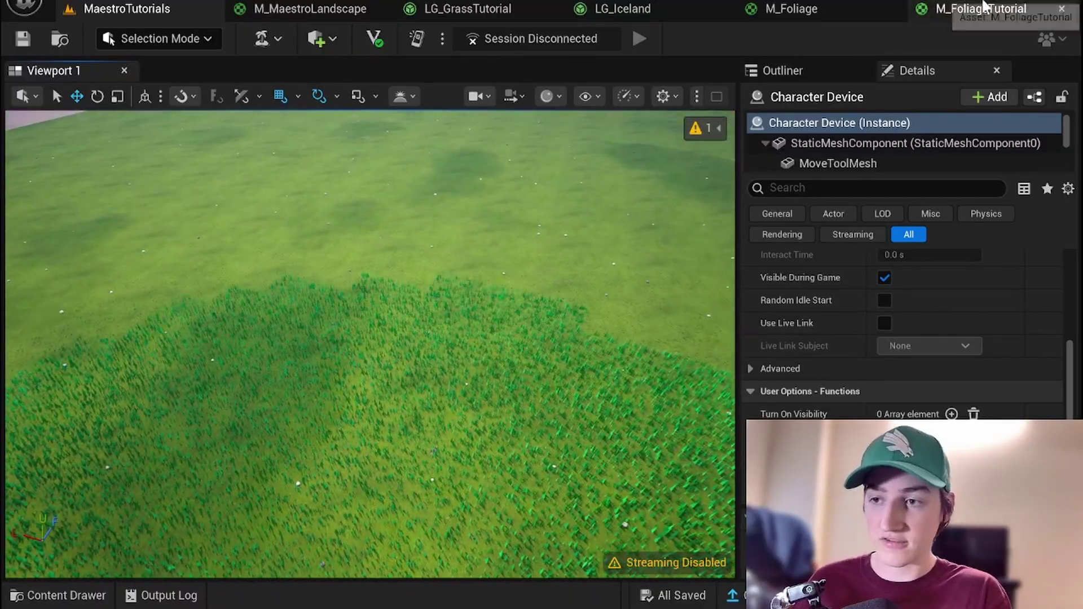
Add a PerInstanceFadeAmount node in the empty area of the M_FoliageTutorial graph
left_click(979, 11)
right_click_drag(574, 336, 691, 339)
scroll(692, 339, "down", 1)
right_click_drag(713, 459, 846, 291)
scroll(681, 315, "up", 1)
right_click_drag(674, 324, 619, 287)
scroll(681, 318, "down", 1)
right_click(577, 266)
type("perin")
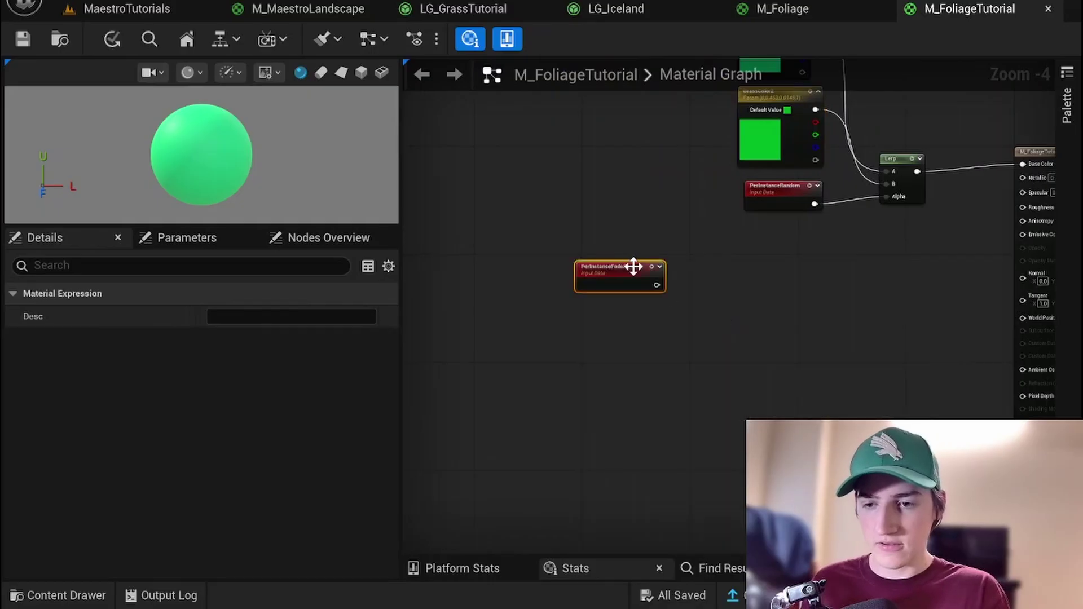
left_click_drag(628, 267, 535, 260)
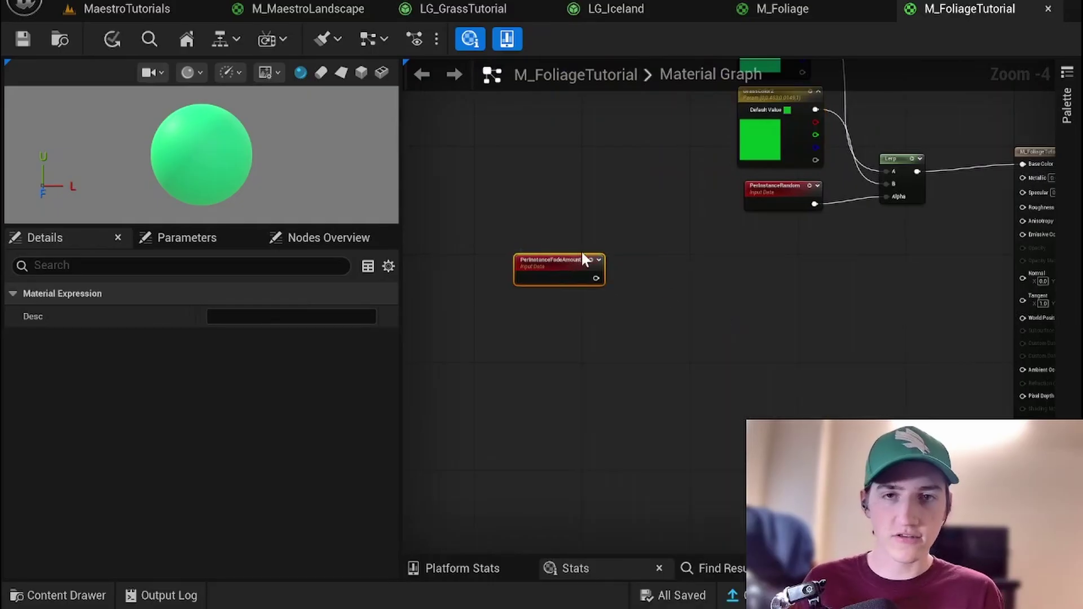
Check the grass edge in the level, then move the PerInstanceFadeAmount node to just below PerInstanceRandom
left_click(125, 10)
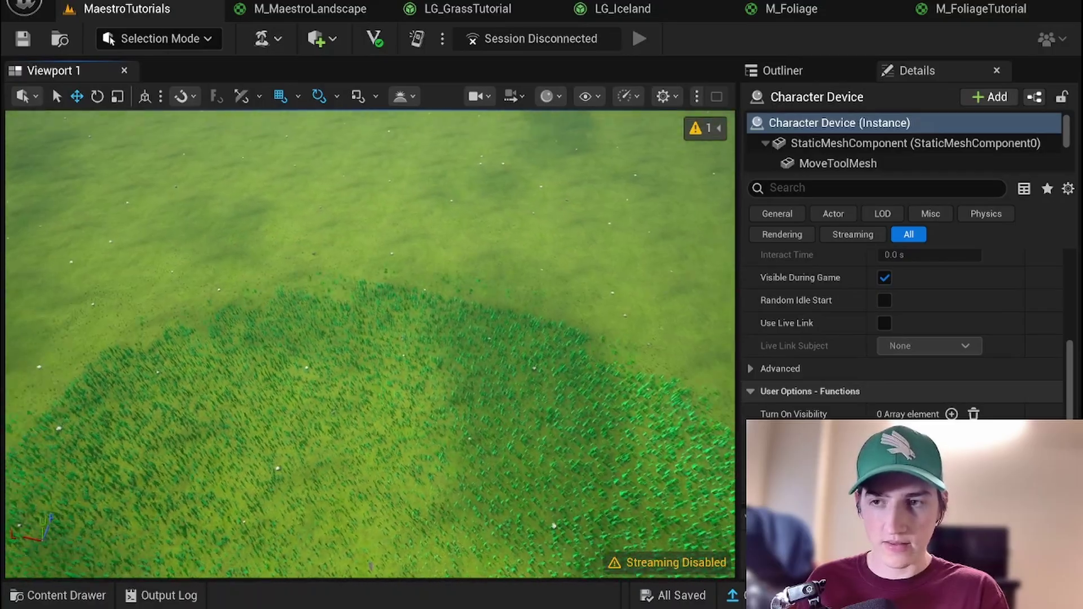
left_click(959, 11)
right_click_drag(686, 278, 543, 288)
left_click_drag(418, 278, 846, 305)
Set M_FoliageTutorial's Blend Mode to Masked and connect PerInstanceFadeAmount to Opacity Mask
left_click(919, 163)
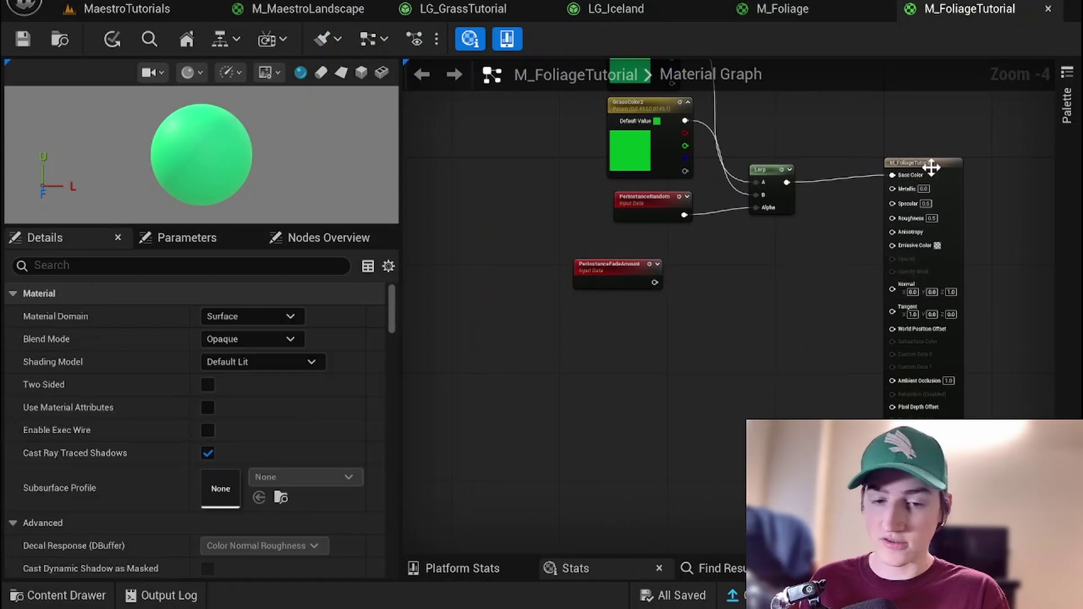
left_click(280, 319)
left_click(288, 331)
left_click(289, 339)
left_click(268, 387)
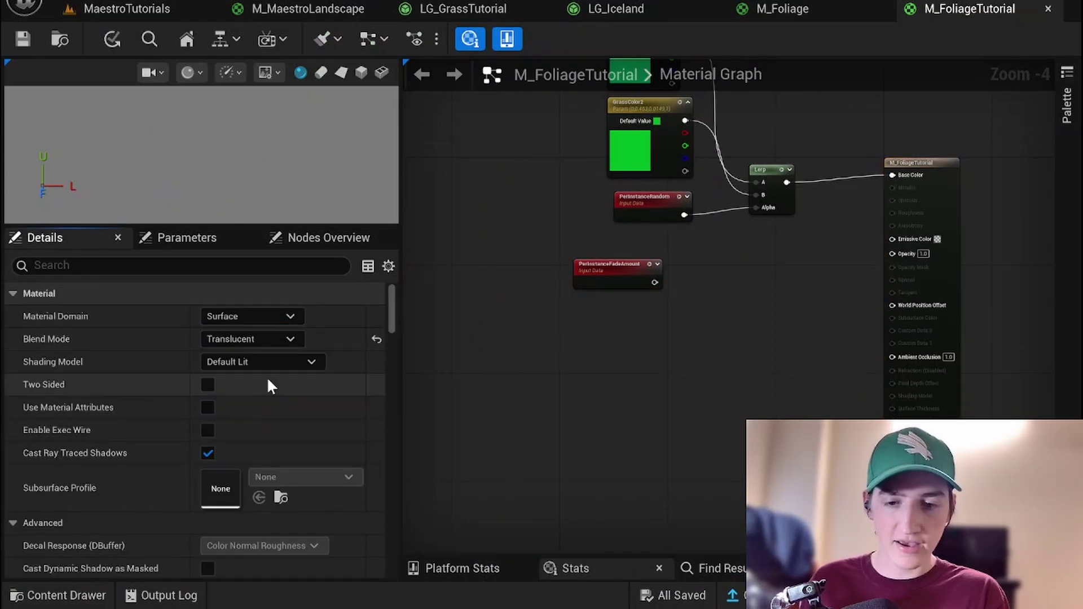
left_click(264, 339)
left_click(251, 334)
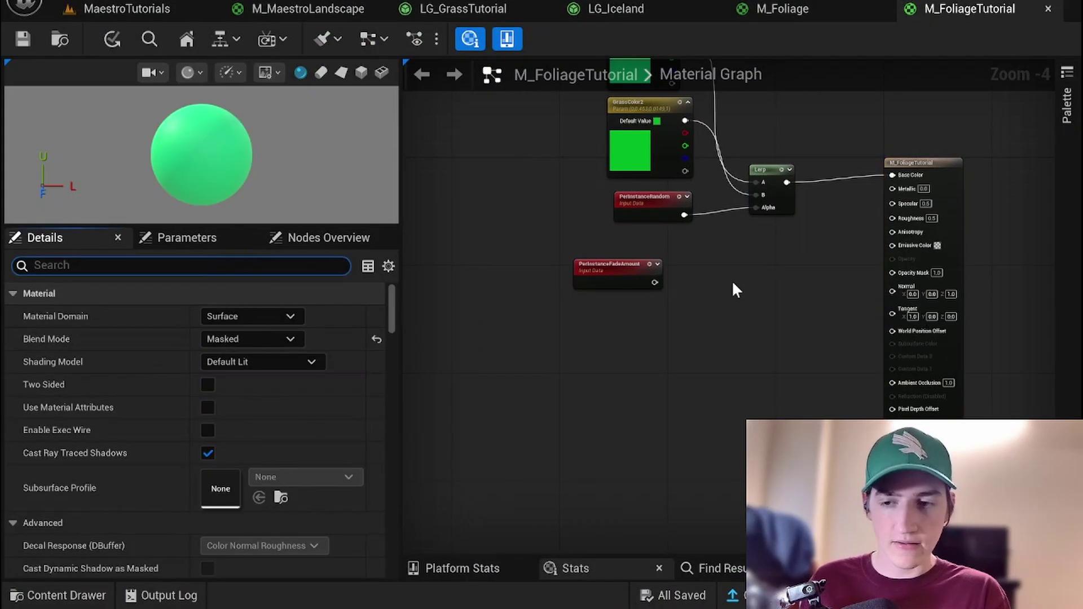
left_click_drag(654, 282, 892, 273)
Enable Dither Opacity Mask for M_FoliageTutorial and save the material
left_click(943, 168)
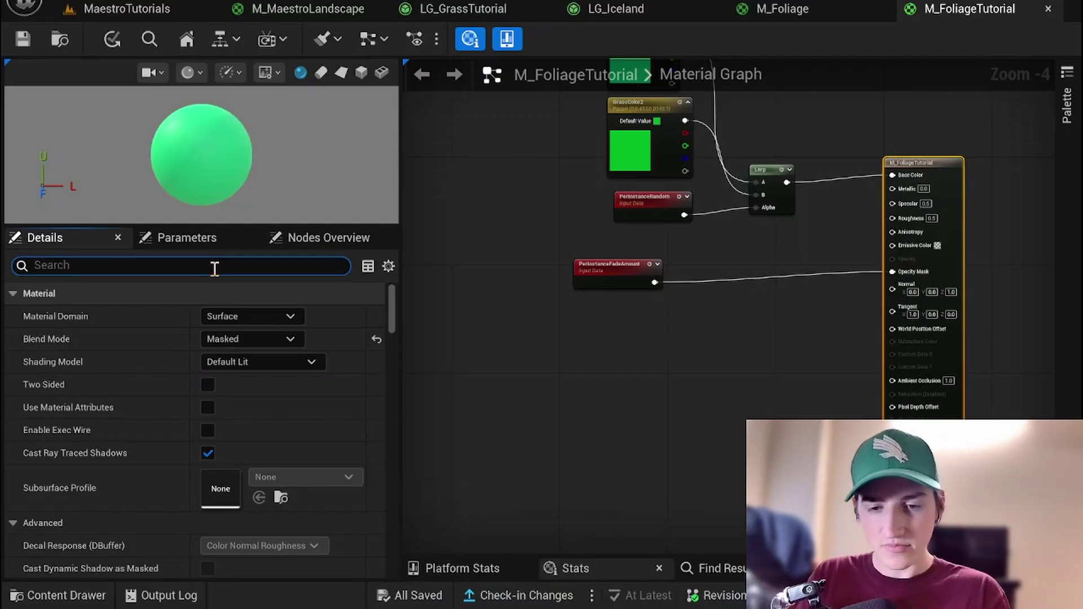
left_click(214, 268)
type("dither")
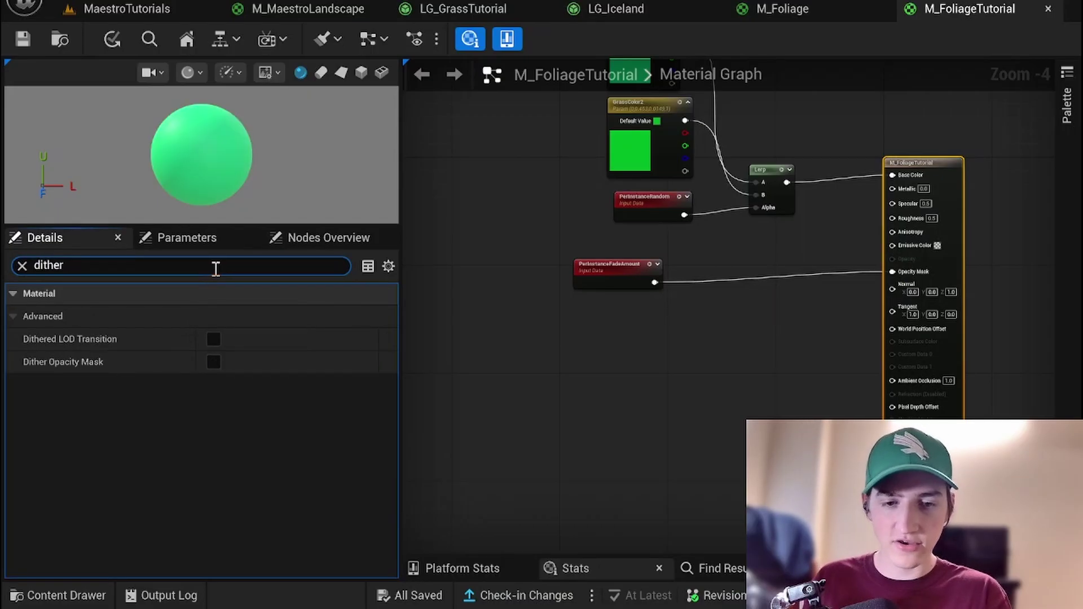
left_click(214, 360)
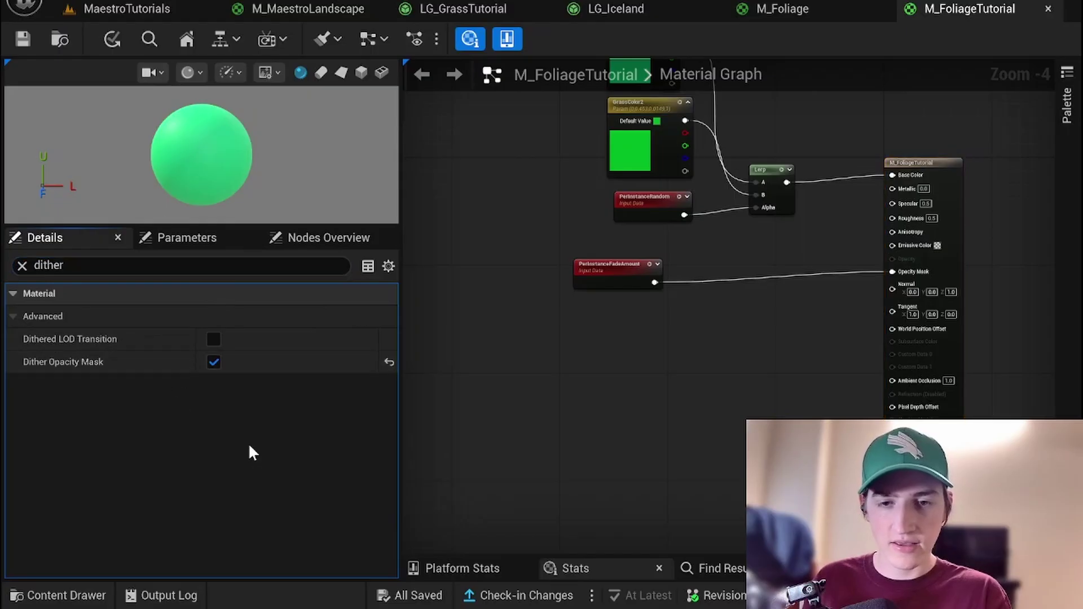
left_click(22, 41)
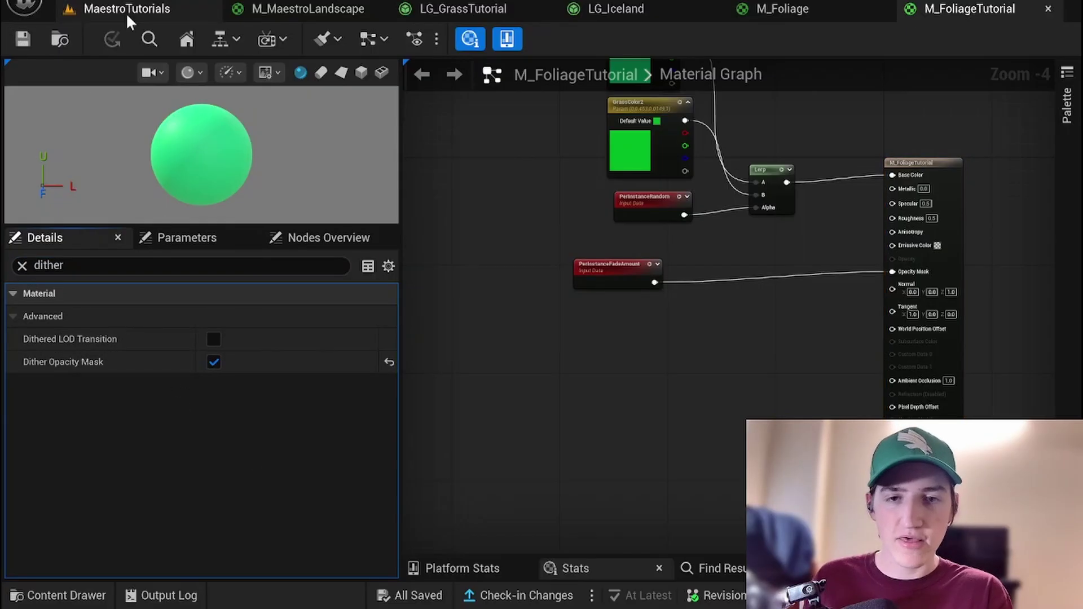
Examine how the grass fades out with distance in the MaestroTutorials level
left_click(127, 13)
key("w")
mouse_move(369, 344)
right_mouse_down()
mouse_move(365, 299)
mouse_move(368, 355)
mouse_move(367, 343)
right_mouse_up()
key("s")
key("w")
right_click_drag(364, 304, 363, 288)
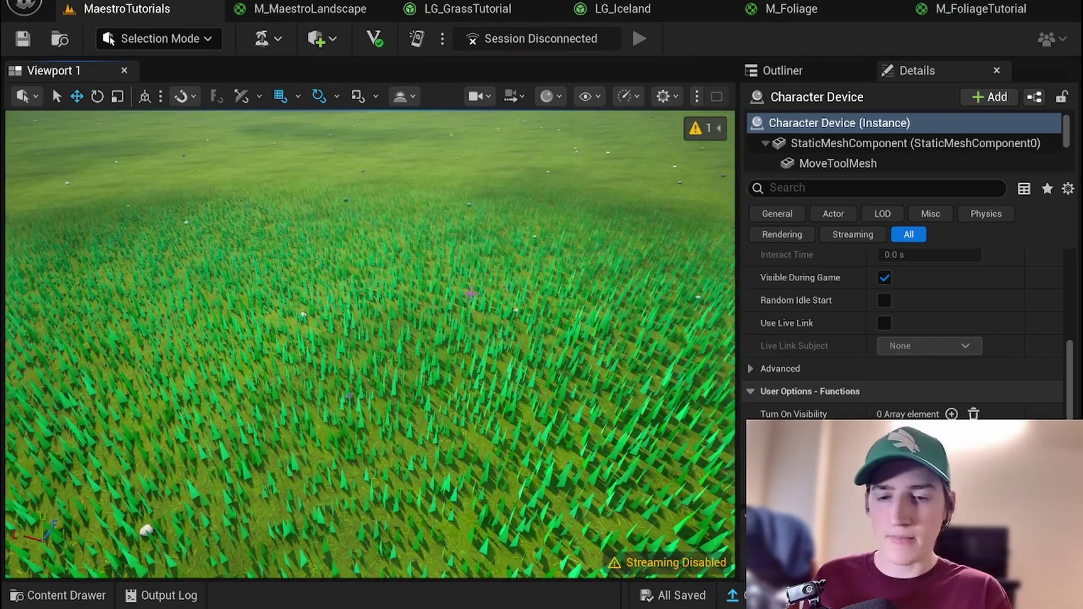
right_click_drag(462, 309, 461, 241)
key("w")
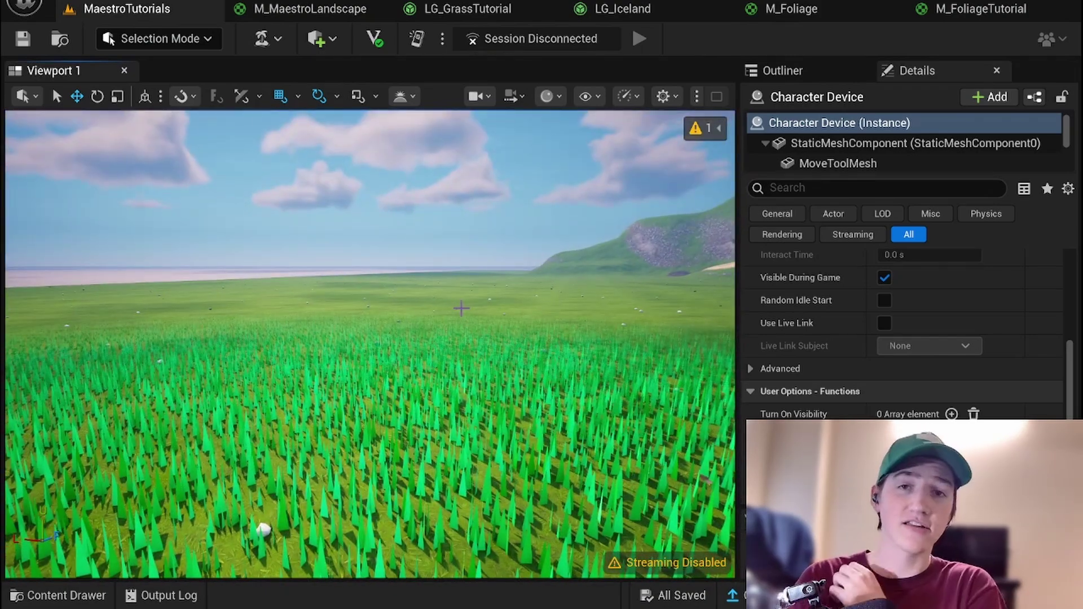
mouse_move(461, 308)
right_mouse_down()
mouse_move(461, 338)
mouse_move(461, 299)
mouse_move(510, 311)
mouse_move(502, 359)
mouse_move(461, 336)
mouse_move(461, 305)
right_mouse_up()
key("w")
key("e")
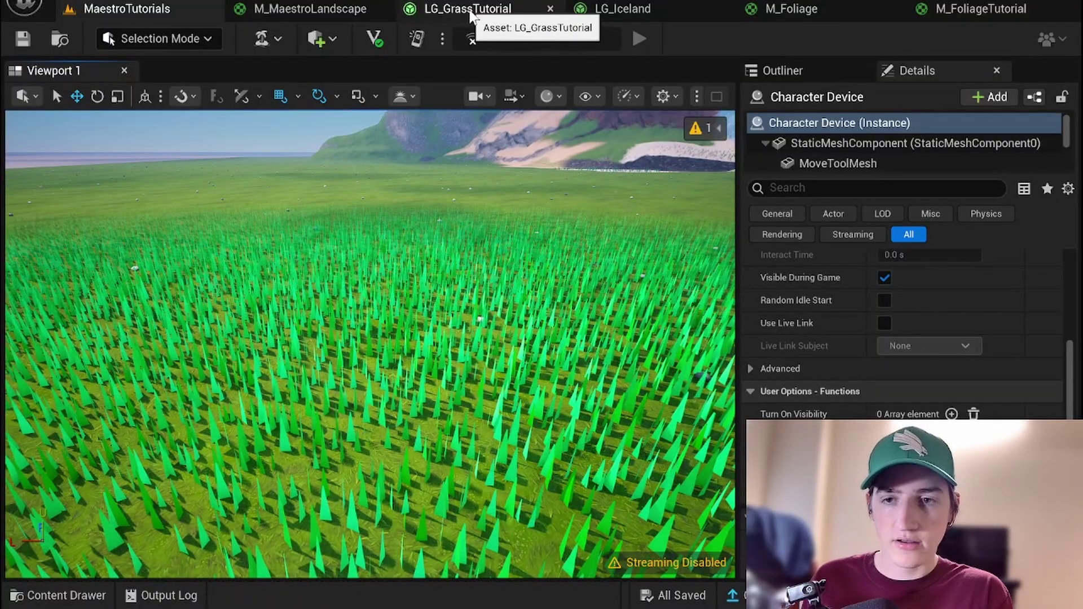
Detach LG_GrassTutorial into its own floating window and show the MaestroTutorials level behind it
left_click_drag(470, 16, 667, 116)
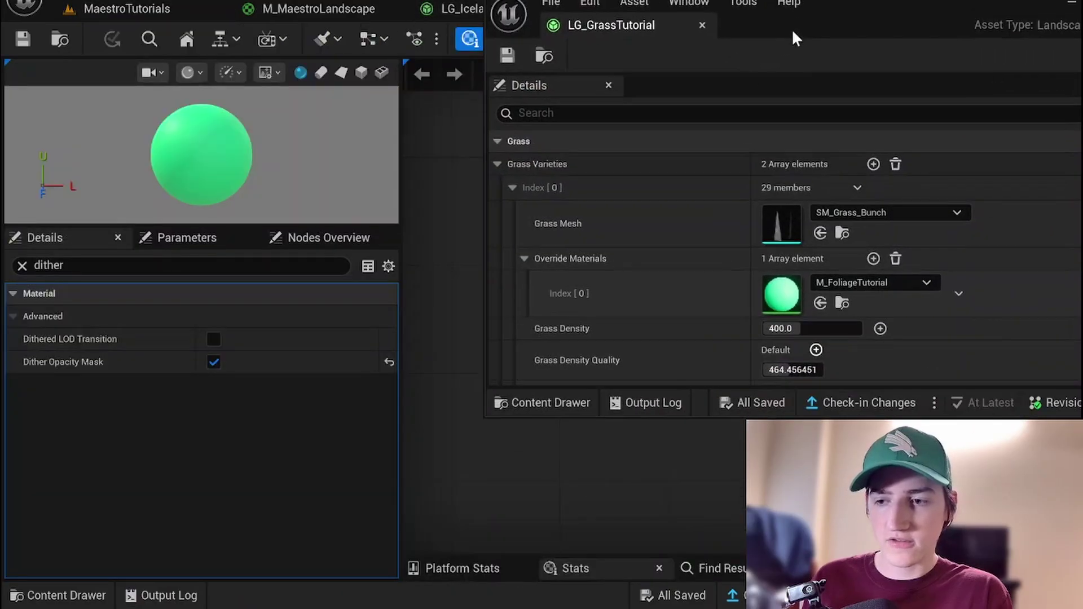
scroll(668, 180, "down", 1)
left_click(129, 11)
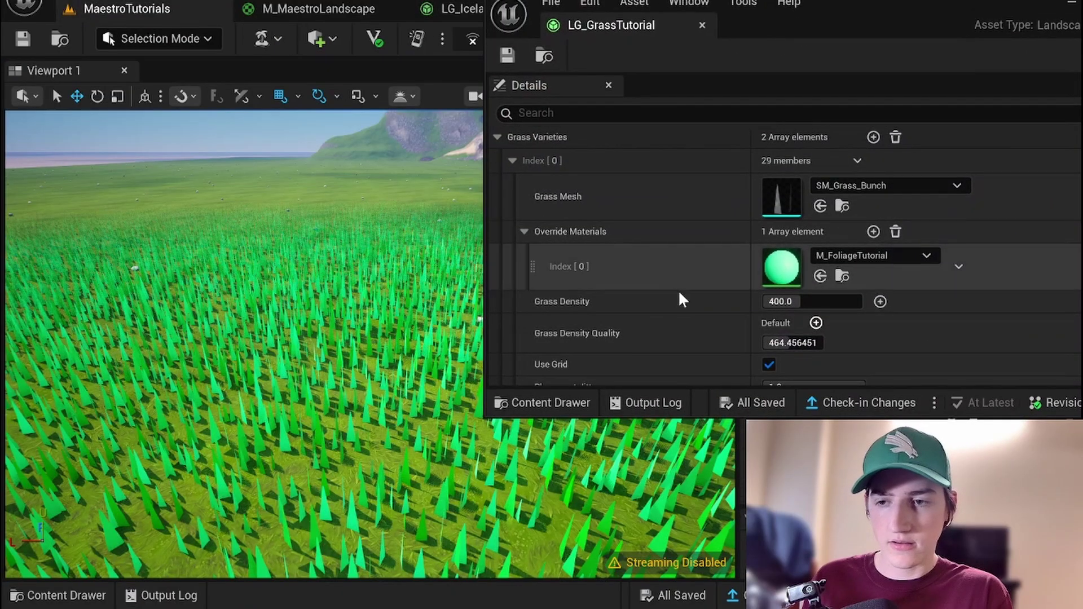
Set the first grass variety's End Cull Distance Quality to 500 and inspect the grass edge in the level
scroll(678, 289, "down", 7)
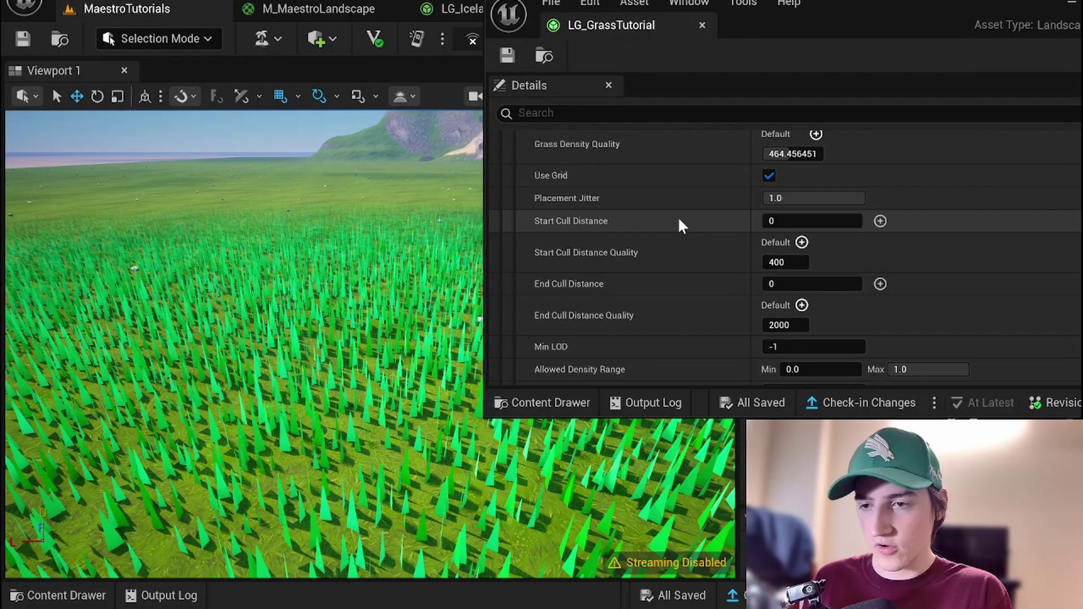
scroll(679, 225, "down", 5)
scroll(699, 248, "up", 3)
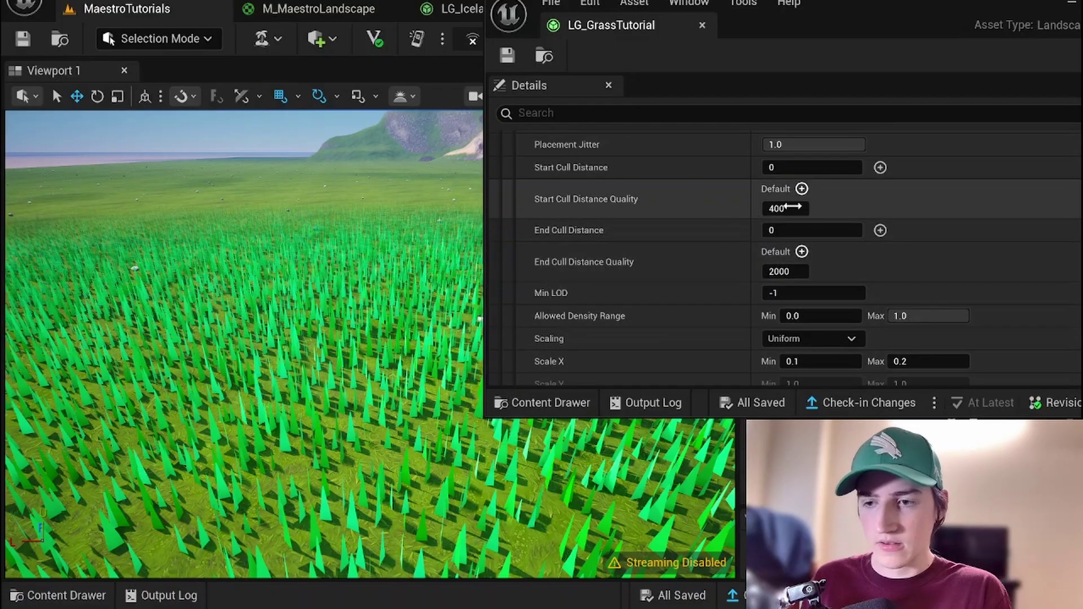
scroll(741, 214, "up", 1)
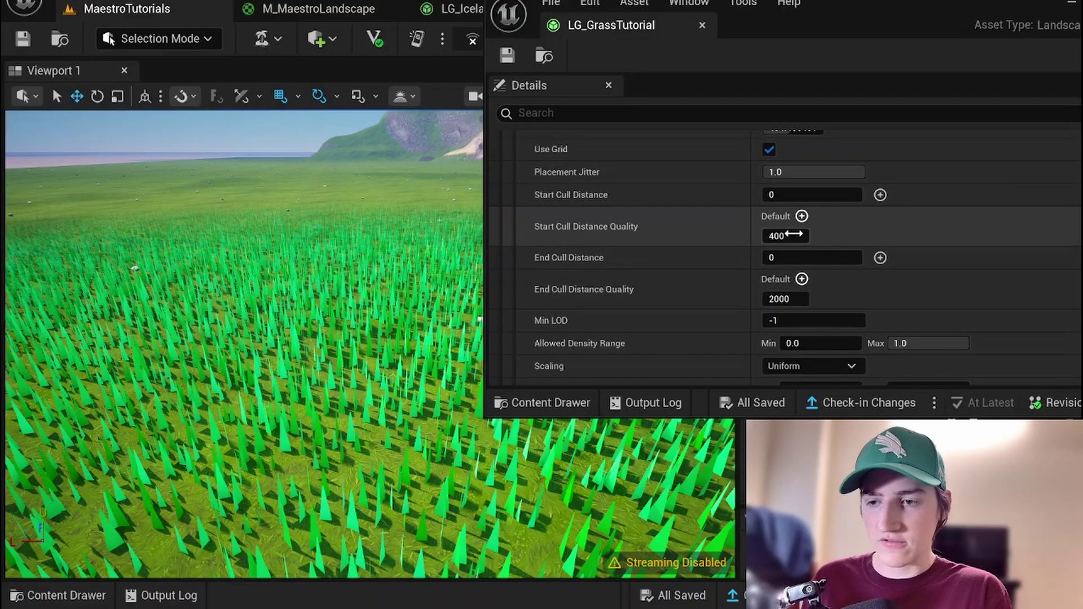
left_click(784, 298)
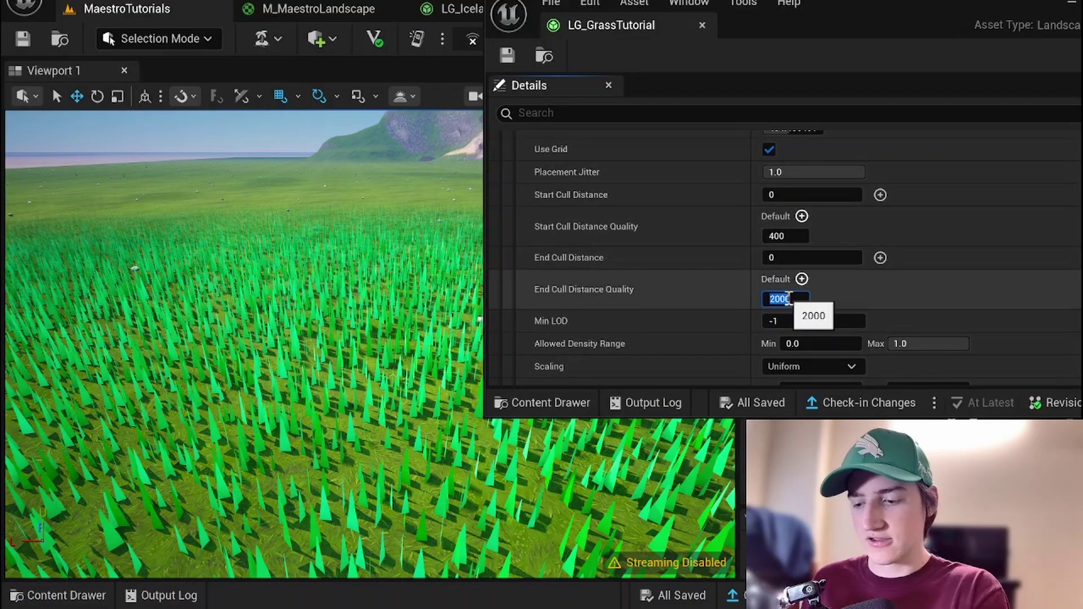
type("500")
key("Return")
right_click_drag(385, 266, 416, 298)
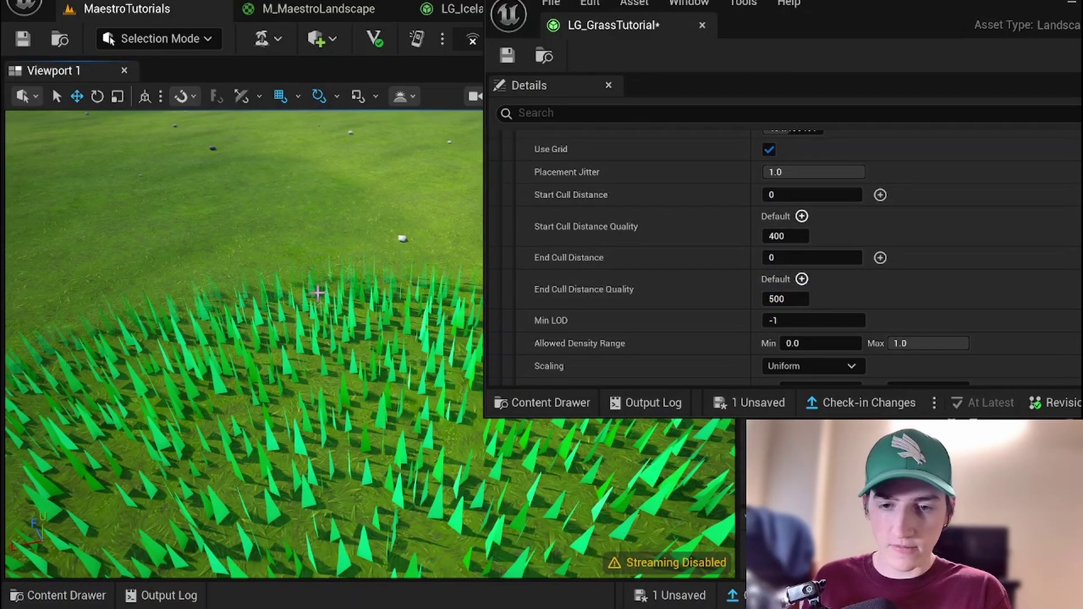
key("w")
right_click_drag(330, 313, 332, 265)
key("s")
key("w")
key("s")
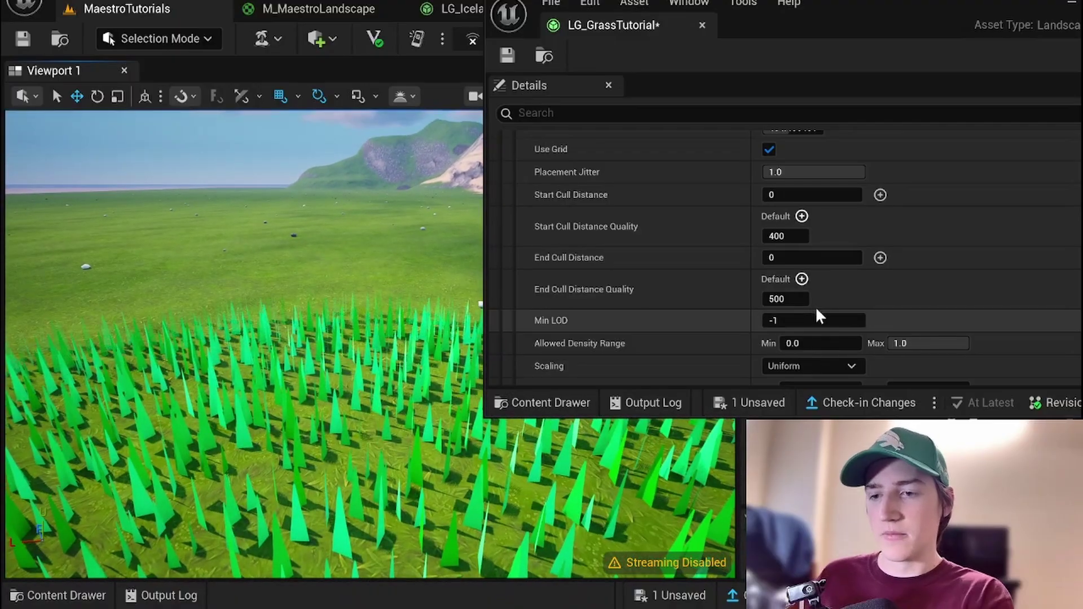
Set the first grass variety's End Cull Distance Quality to 2000 and save LG_GrassTutorial
left_click(801, 300)
type("2000")
key("Return")
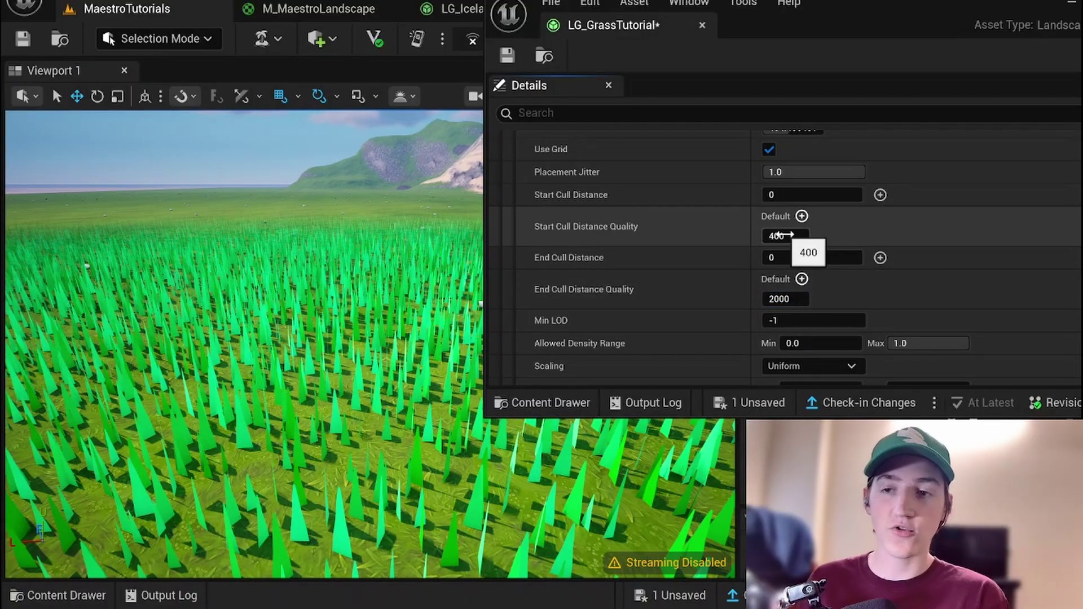
left_click(512, 56)
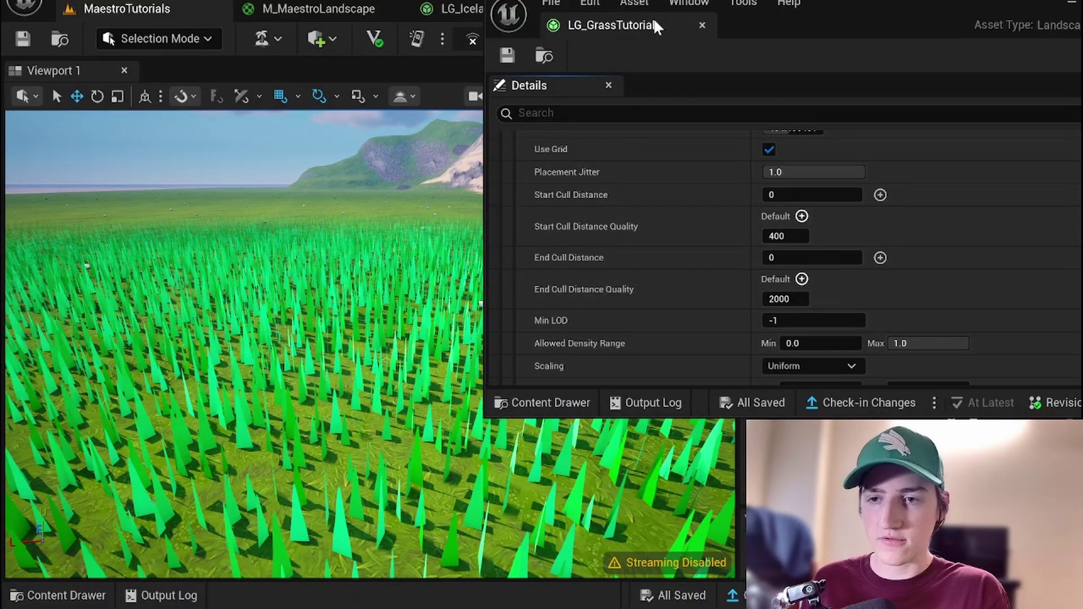
Dock the LG_GrassTutorial window back among the open assets and switch to the M_Foliage material
left_click_drag(615, 28, 297, 8)
left_click(801, 8)
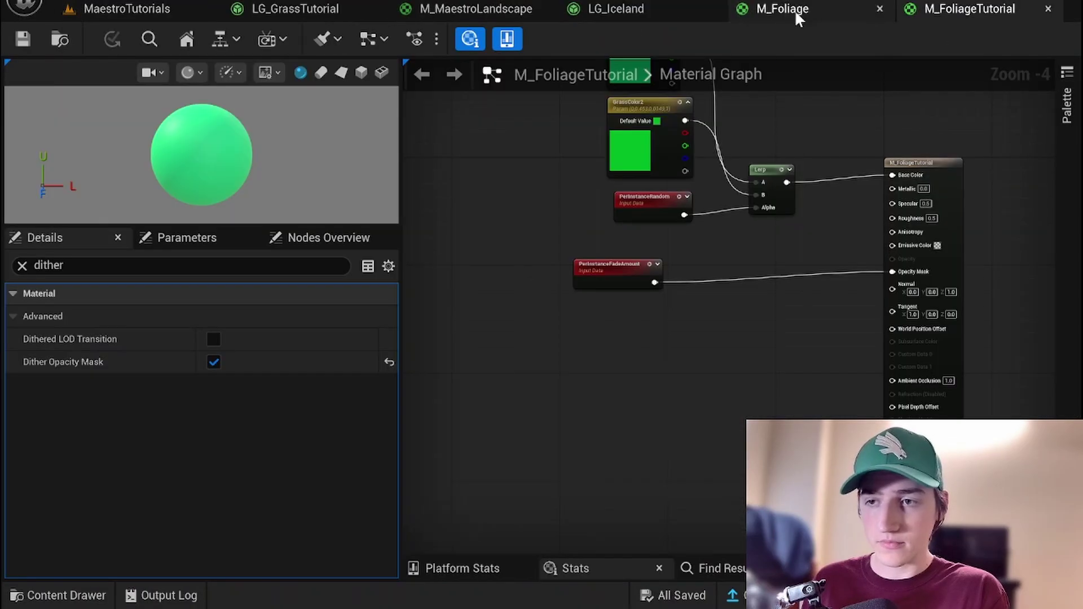
Add a CameraPositionWS node below PerInstanceFadeAmount and clear the dither filter from the material's details
right_click_drag(659, 293, 636, 327)
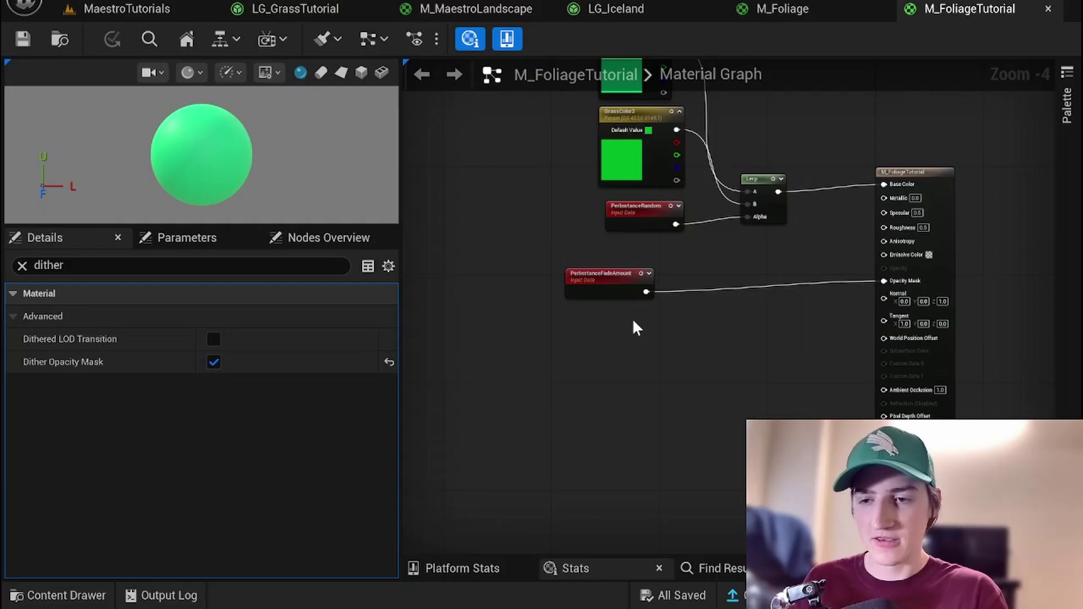
right_click_drag(636, 327, 615, 286)
right_click(594, 279)
type("camer")
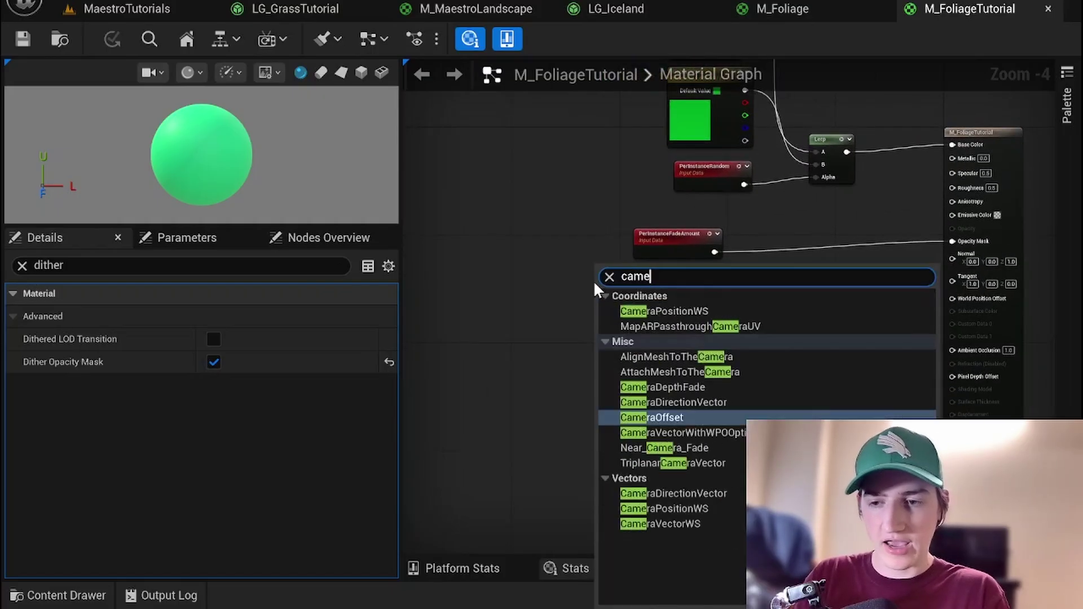
left_click(665, 311)
left_click_drag(613, 317, 539, 321)
right_click_drag(520, 332, 578, 332)
left_click(617, 348)
left_click(22, 266)
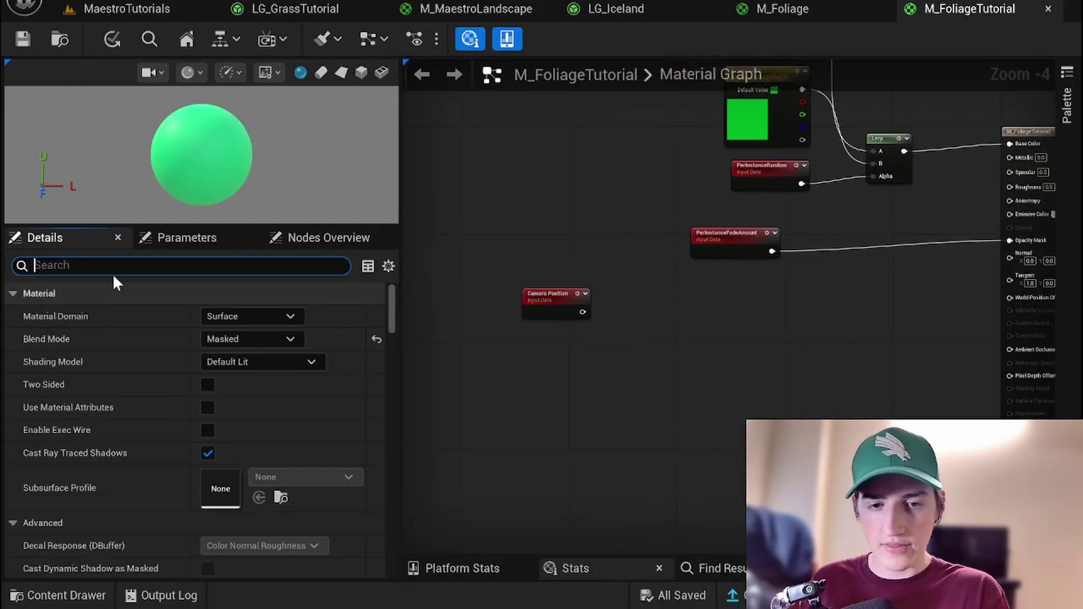
right_click(522, 355)
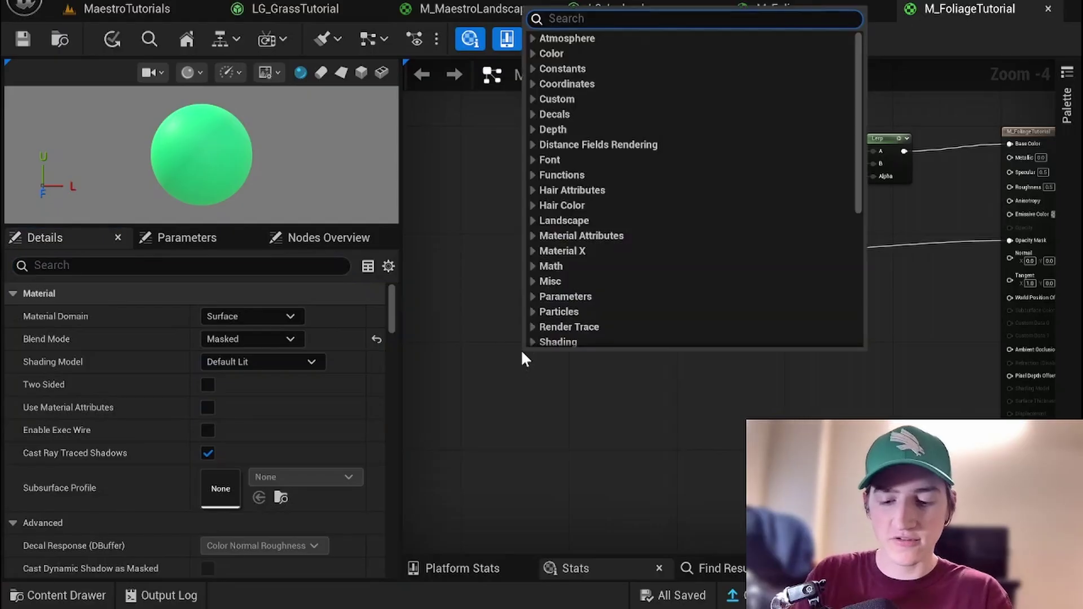
type("objectpo")
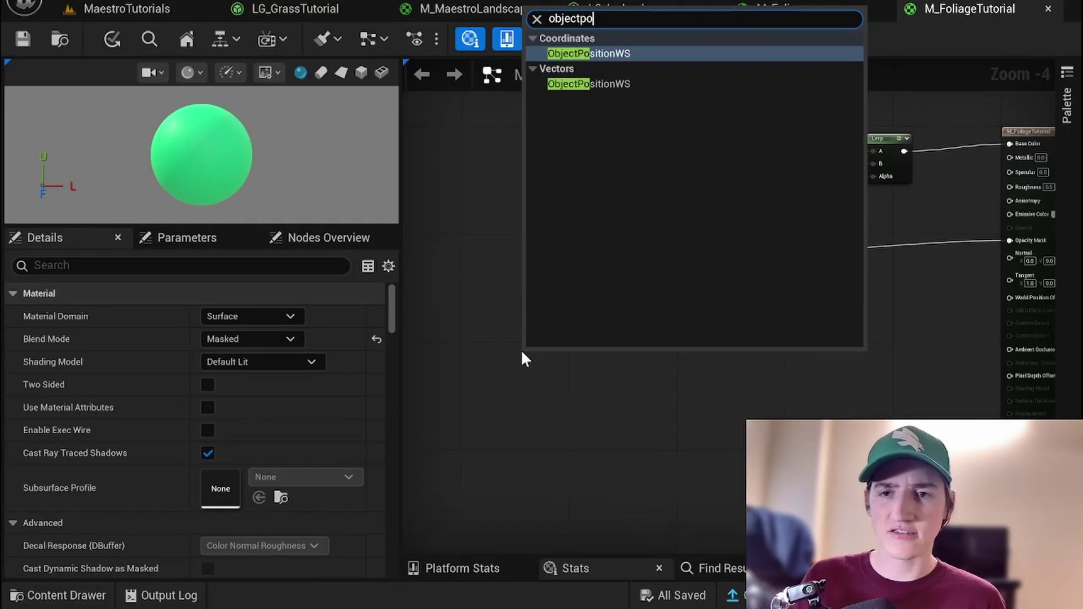
key("Escape")
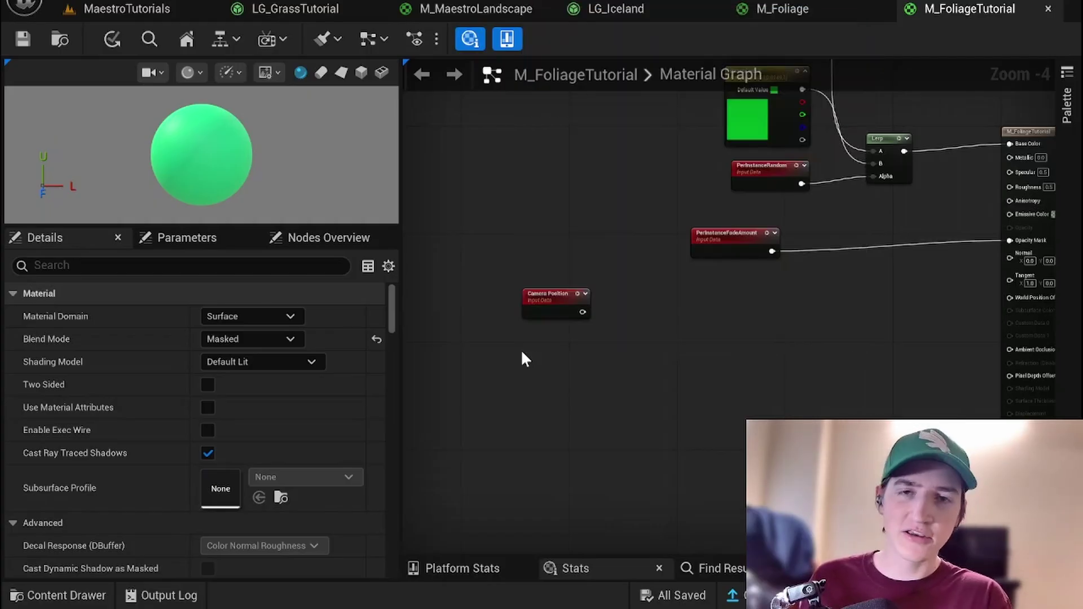
Add a Constant3Vector node with value 0,0,0 below the Camera Position node
right_click_drag(522, 352, 522, 336)
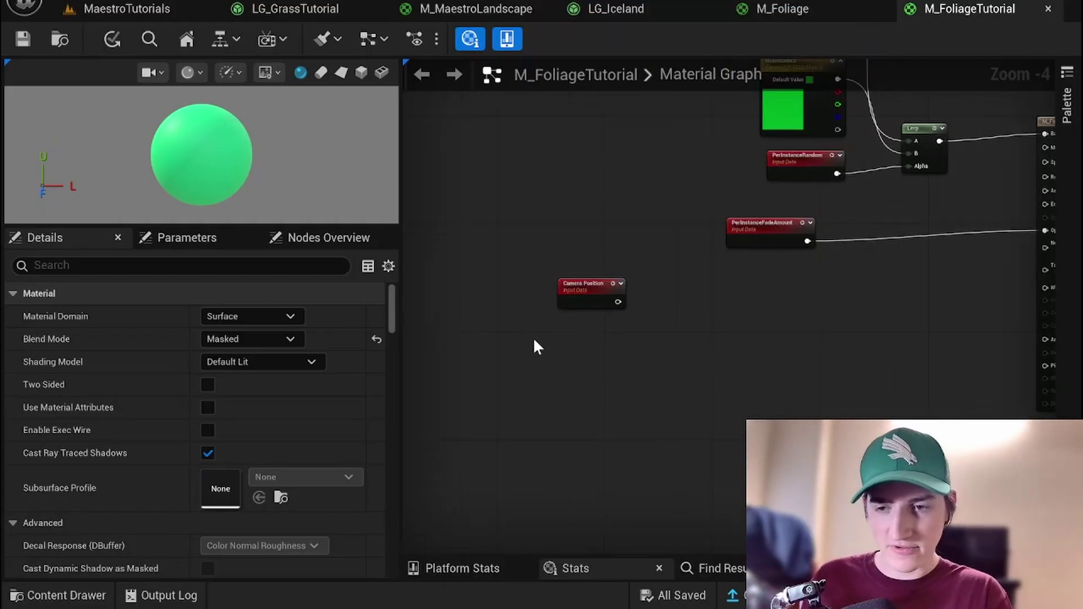
left_click(502, 327)
left_click_drag(556, 339, 520, 347)
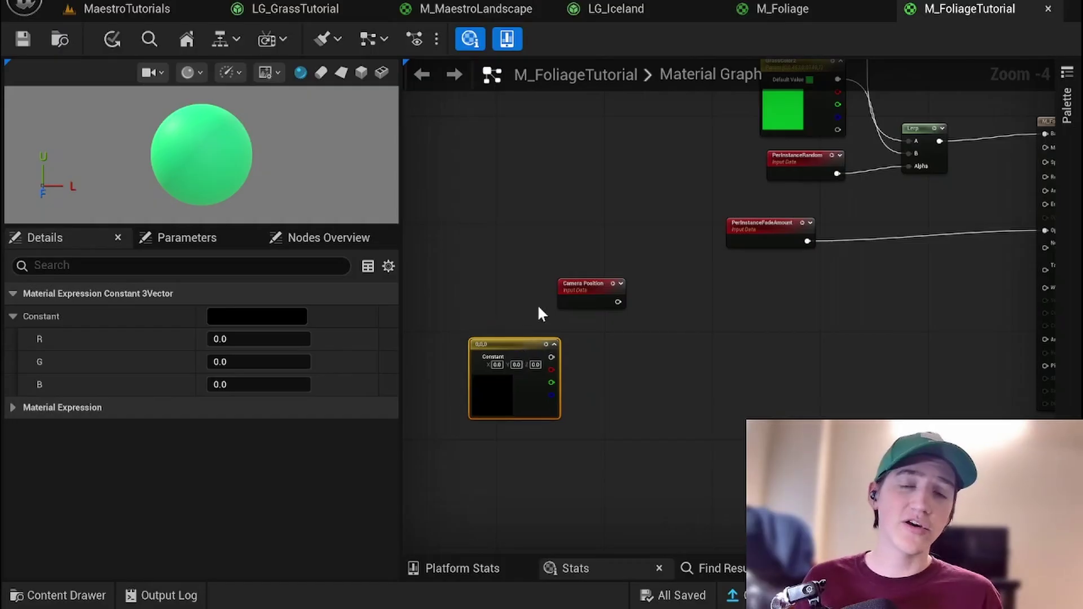
left_click(581, 370)
Feed the constant vector into a new TransformPosition node and place it beside the constant
right_click_drag(582, 371, 544, 350)
left_click_drag(486, 322, 588, 343)
type("transf")
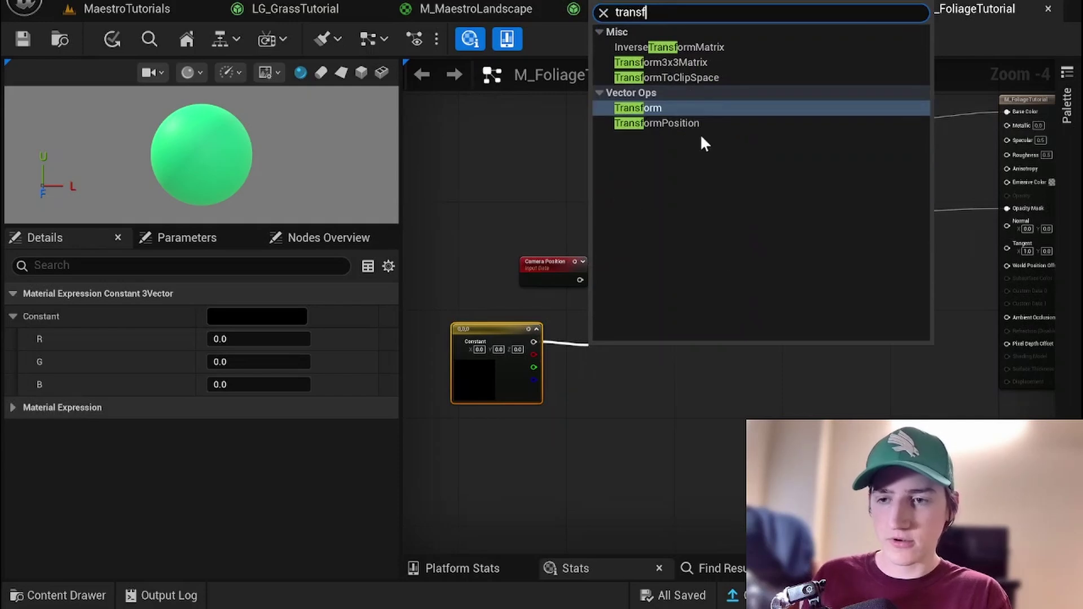
left_click(700, 125)
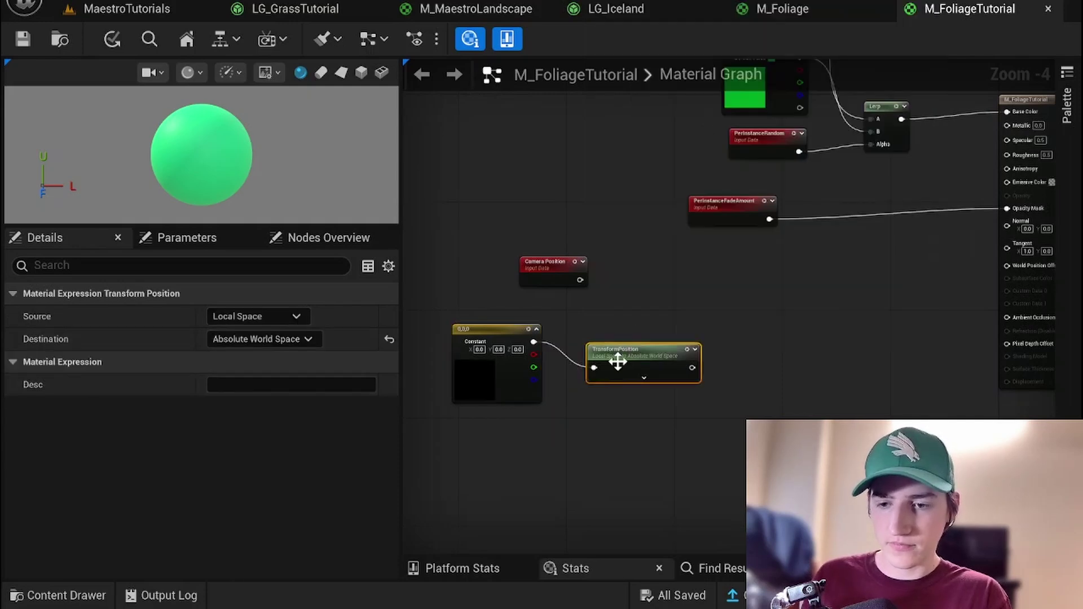
left_click_drag(614, 358, 590, 337)
Set the TransformPosition source to Instance & Particle Space and shift it with its constant to make room
left_click(292, 317)
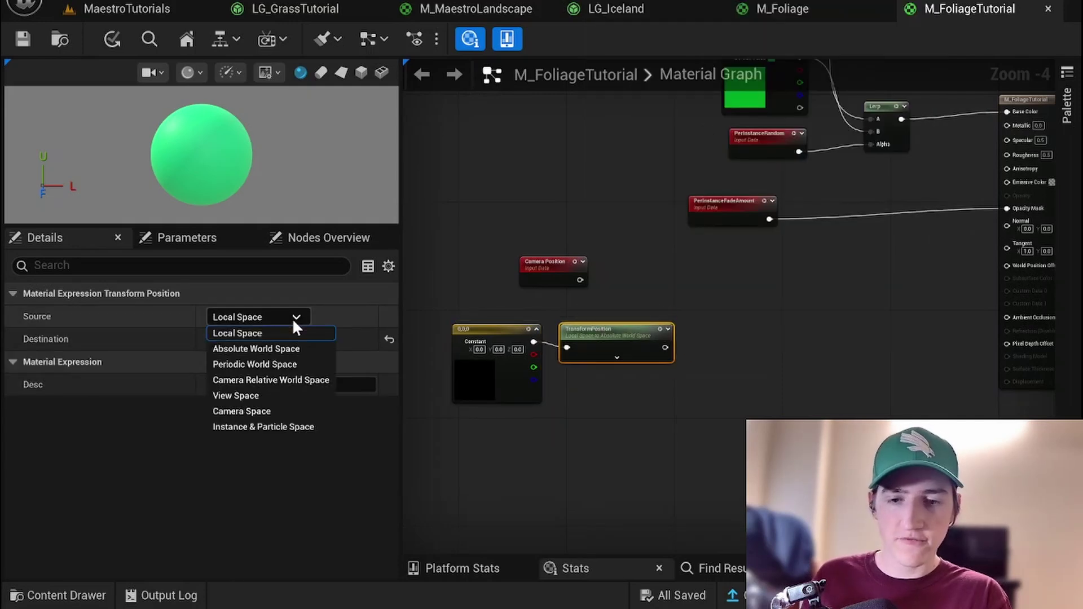
left_click(269, 430)
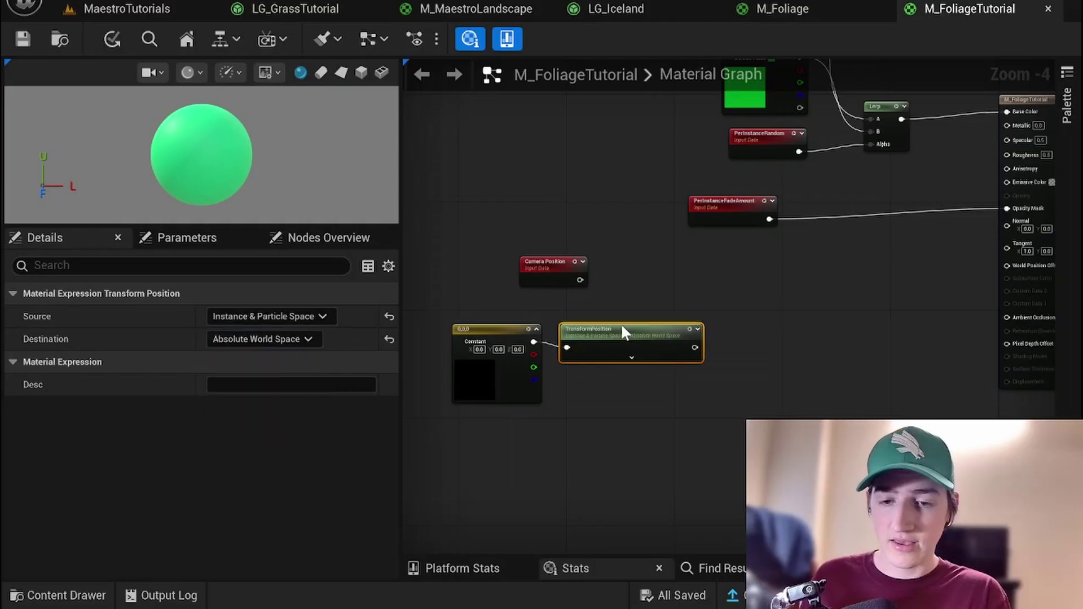
left_click_drag(619, 329, 612, 322)
left_click_drag(485, 315, 522, 332)
Add a Distance node with Camera Position connected to A and TransformPosition connected to B
right_click(603, 265)
type("dista")
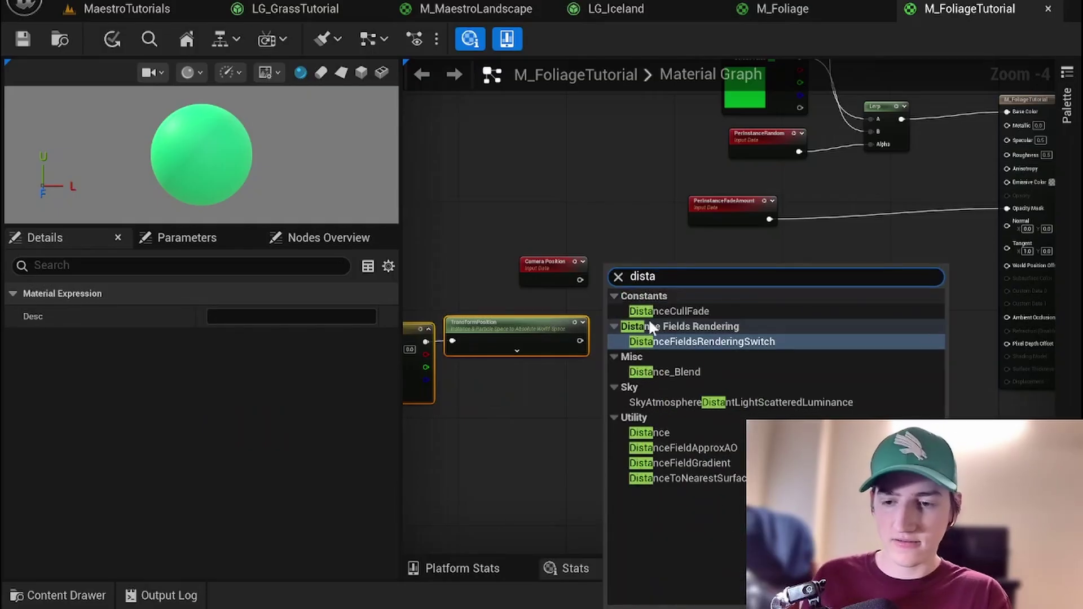
left_click(684, 433)
left_click_drag(575, 273, 623, 279)
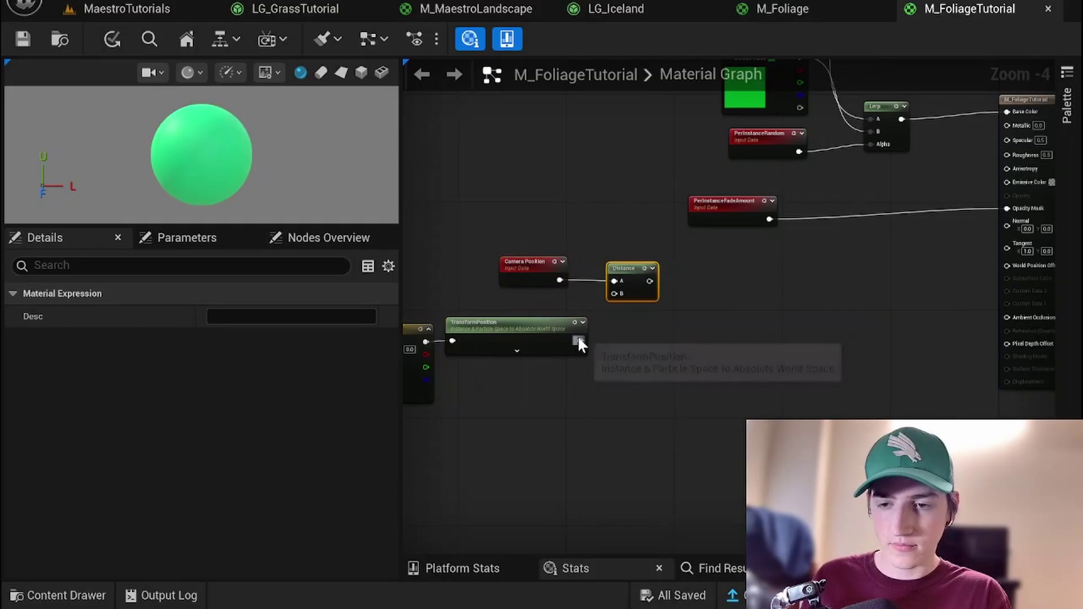
left_click_drag(577, 336, 621, 292)
left_click(689, 284)
Add a Subtract node and connect the Distance output to its A input
scroll(649, 271, "up", 1)
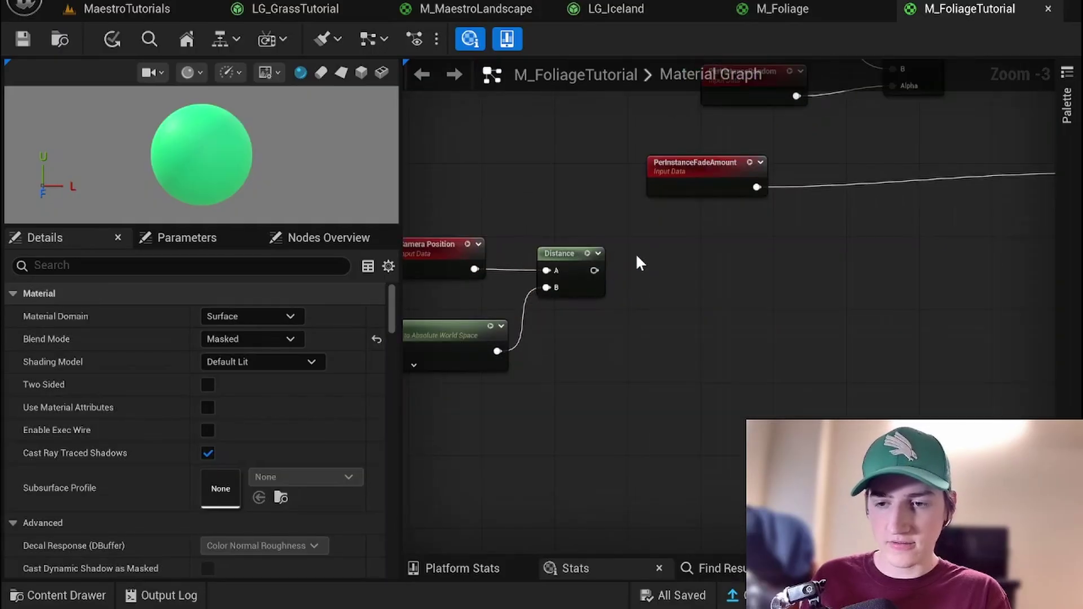
right_click(637, 258)
type("sub")
left_click(685, 332)
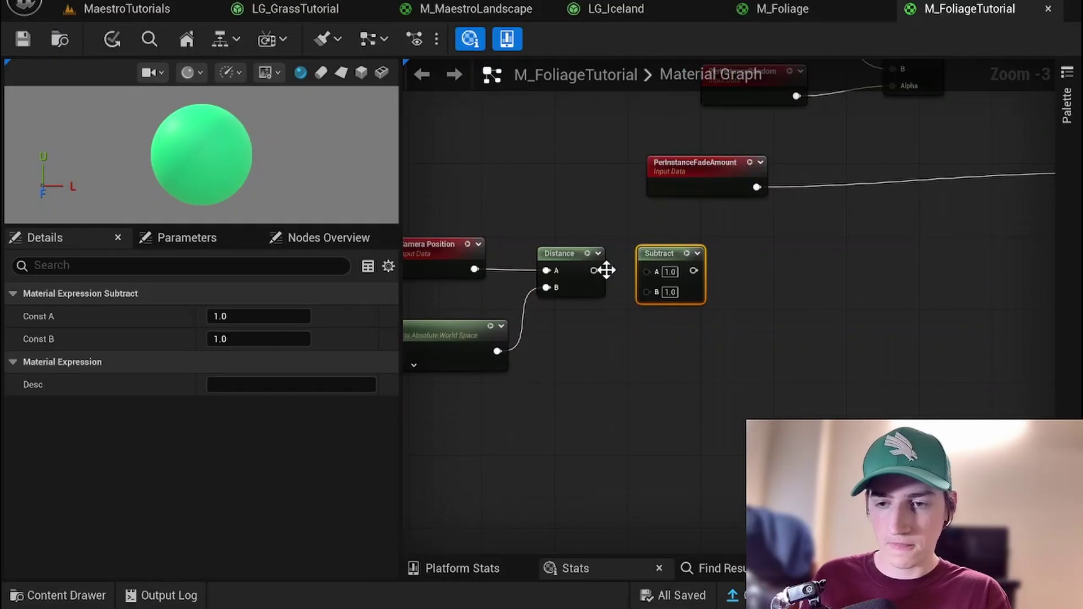
left_click_drag(594, 270, 673, 253)
right_click_drag(620, 333, 639, 328)
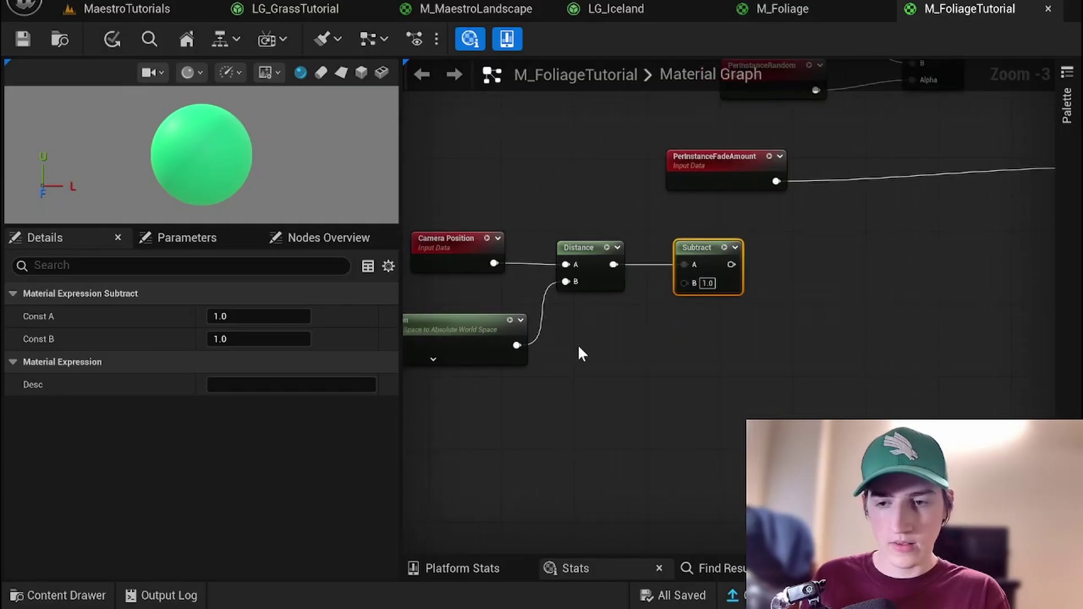
Create a scalar parameter named Camera_MinDistance and connect it to the Subtract node's B input
left_click(576, 342)
key("s")
left_click(574, 341)
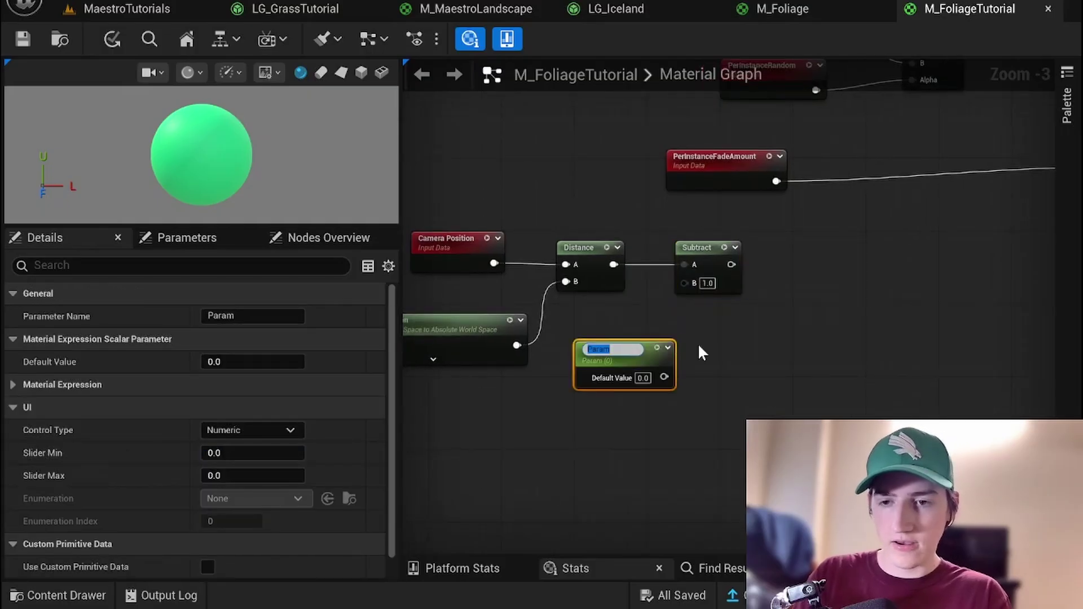
type("Camera")
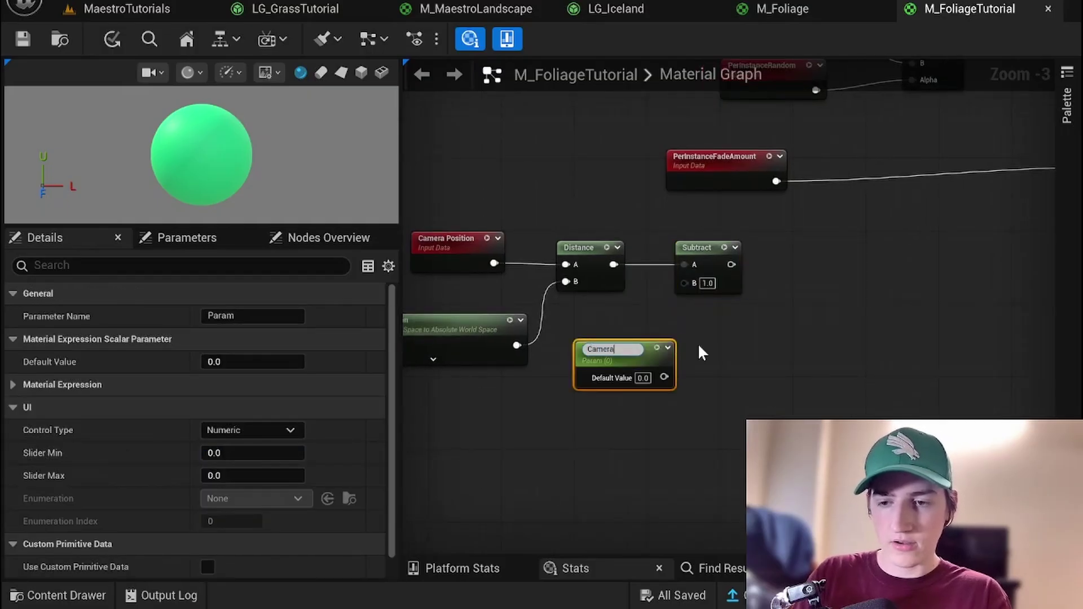
type("_MinDist")
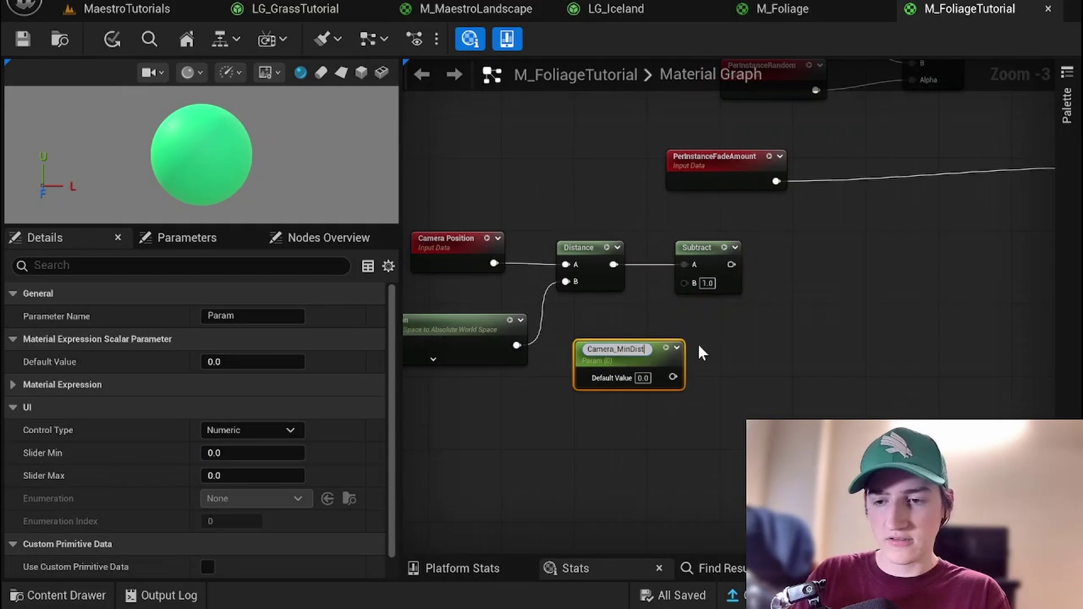
type("ance")
key("Return")
left_click_drag(675, 373, 686, 283)
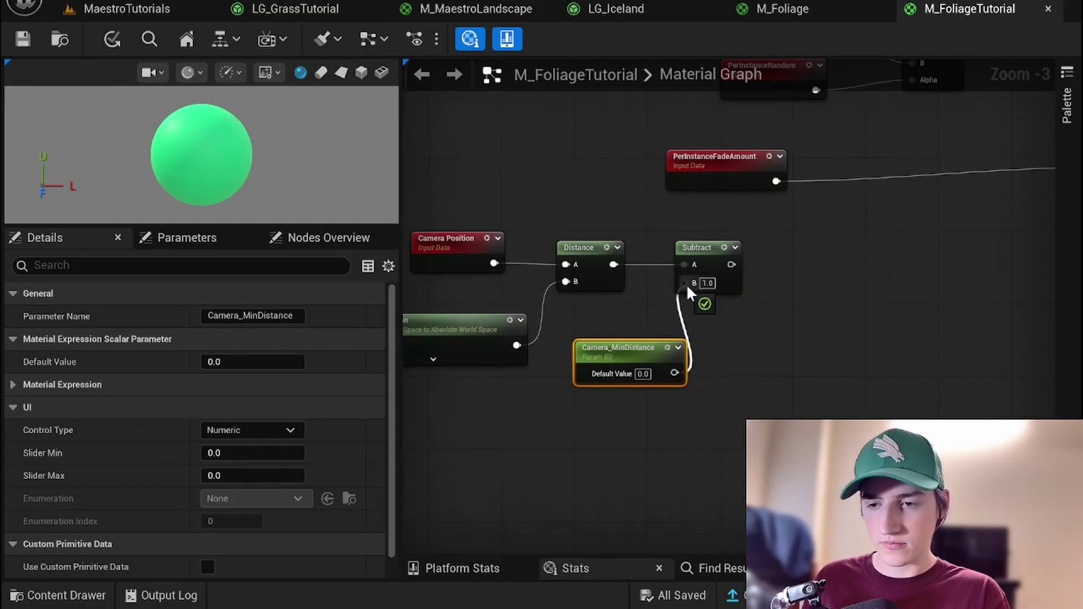
Move the Subtract and Camera_MinDistance nodes down to free space beside the Distance node
left_click(734, 339)
right_click_drag(709, 321, 671, 302)
left_click_drag(604, 185, 706, 409)
left_click_drag(650, 232, 705, 360)
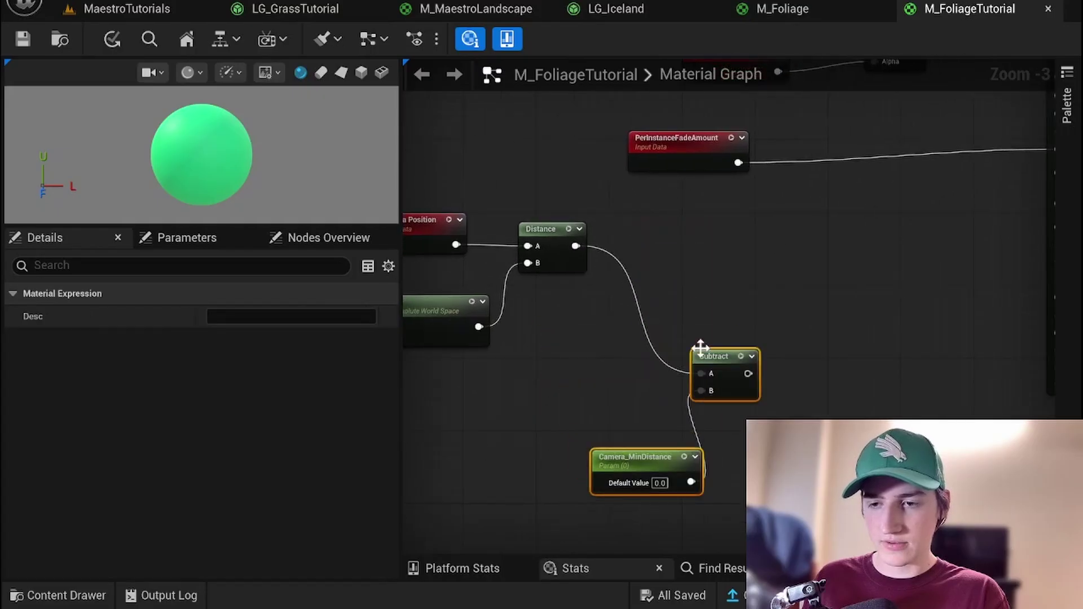
left_click(674, 259)
right_click(672, 253)
type("s")
key("BackSpace")
type("inver")
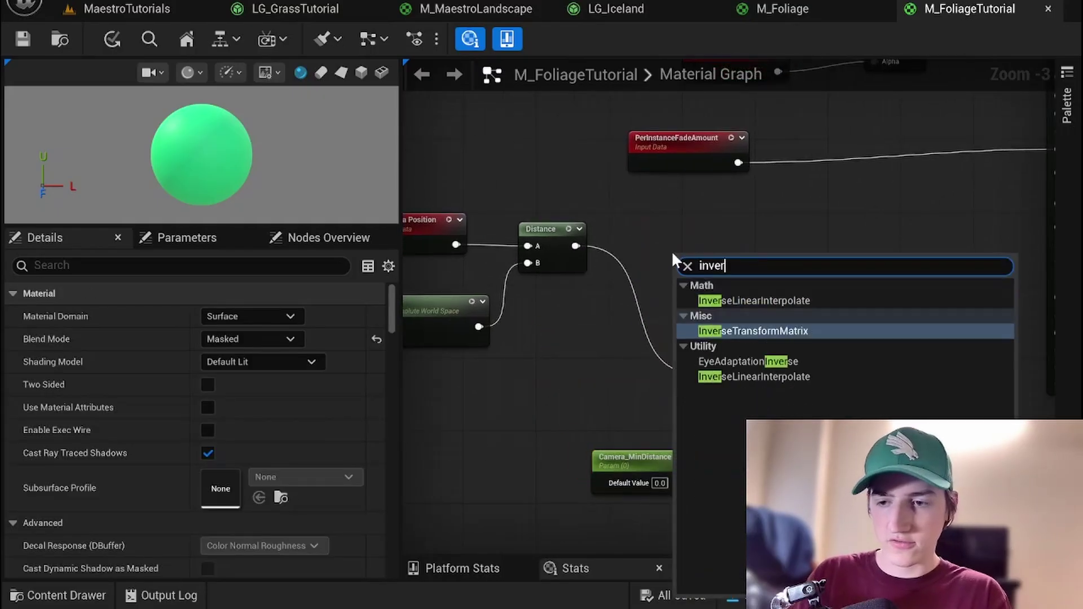
key("Escape")
Add an InverseLinearInterpolate node, feed the Distance output into its Value input and place it near Distance
left_click_drag(575, 246, 698, 318)
left_click_drag(688, 267, 722, 232)
right_click_drag(571, 254, 732, 268)
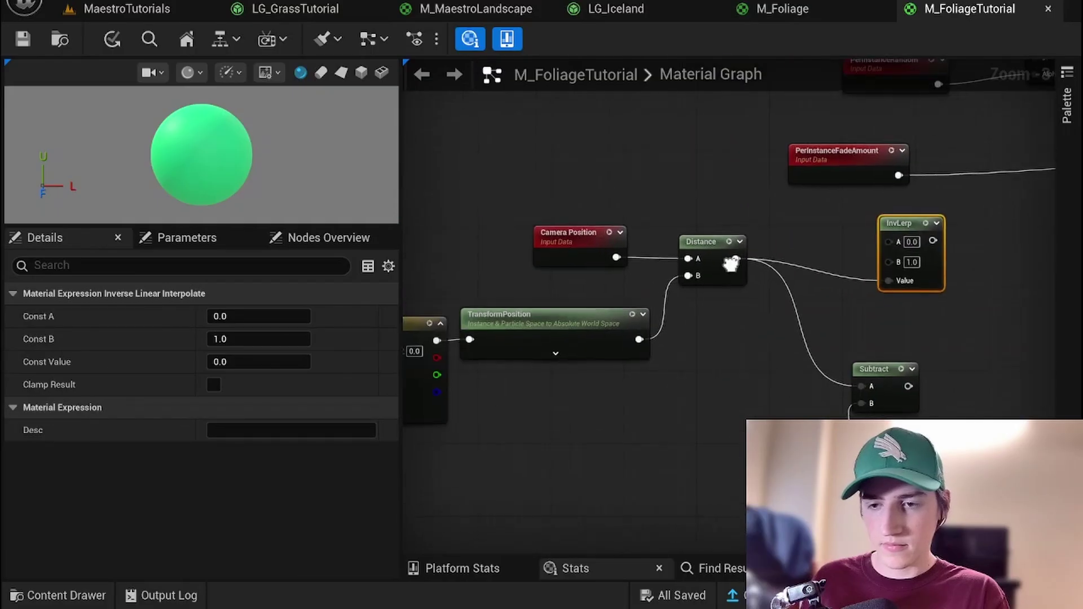
right_click_drag(446, 208, 594, 155)
left_click_drag(474, 177, 1036, 281)
right_click_drag(1035, 280, 896, 275)
left_click_drag(887, 165, 791, 246)
Move Camera_MinDistance above the Distance node and connect it to the InvLerp's A input
left_click_drag(759, 414, 612, 194)
left_click_drag(681, 219, 763, 258)
left_click_drag(626, 194, 671, 166)
Duplicate the Camera_MinDistance parameter, place the copy below it and rename it Camera_MaxDistance
key("ctrl+d")
left_click_drag(685, 261, 648, 225)
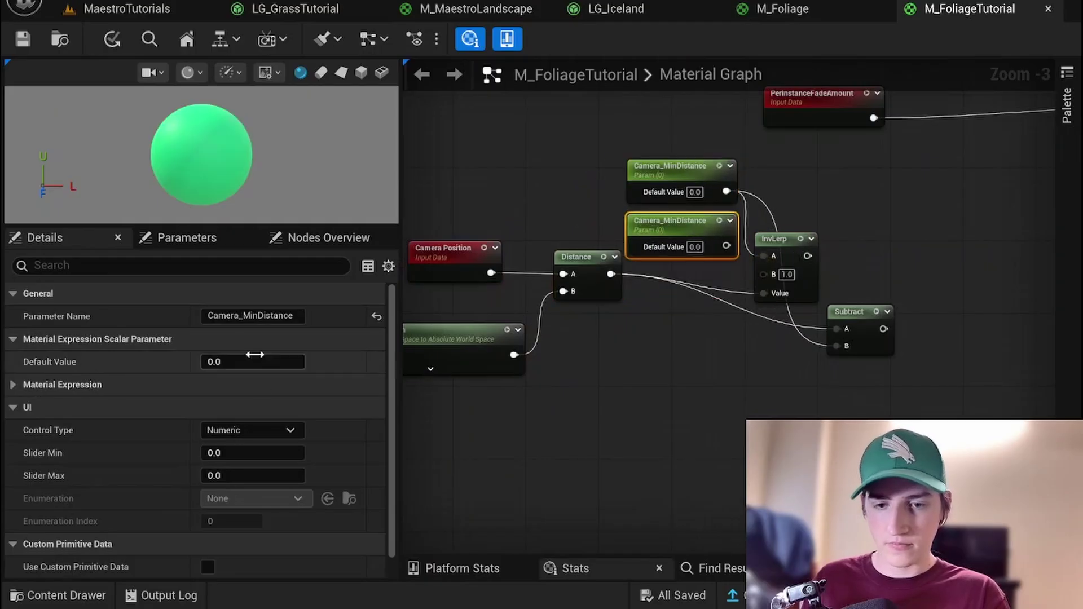
left_click(254, 316)
type("A")
key("BackSpace")
type("ax")
left_click(724, 338)
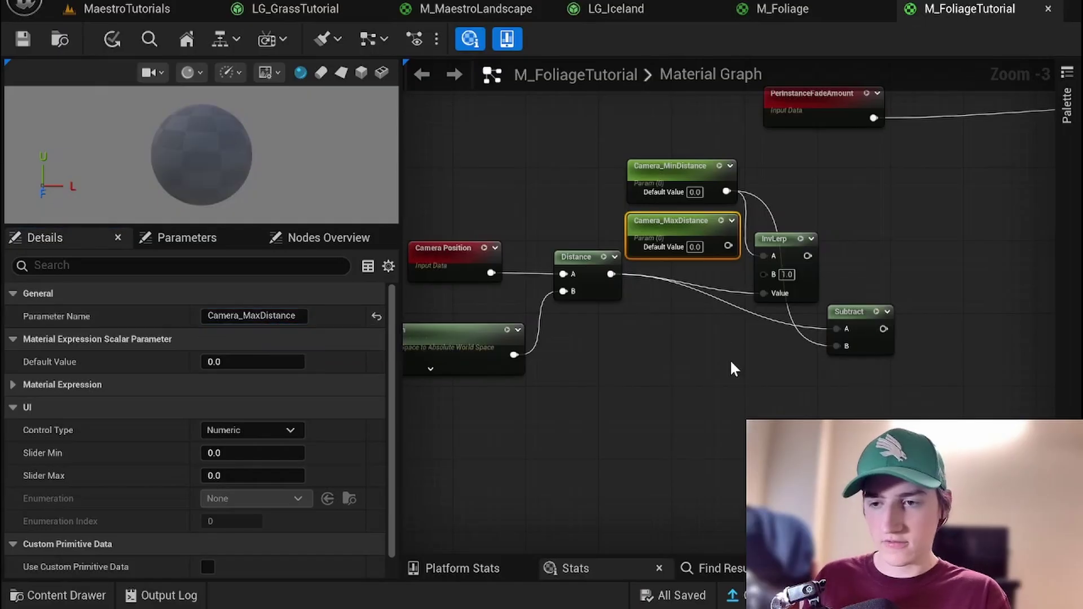
Connect Camera_MaxDistance to the InvLerp's B input and delete the Subtract node
left_click_drag(729, 245, 764, 275)
right_click_drag(860, 258, 736, 287)
left_click(717, 339)
key("Delete")
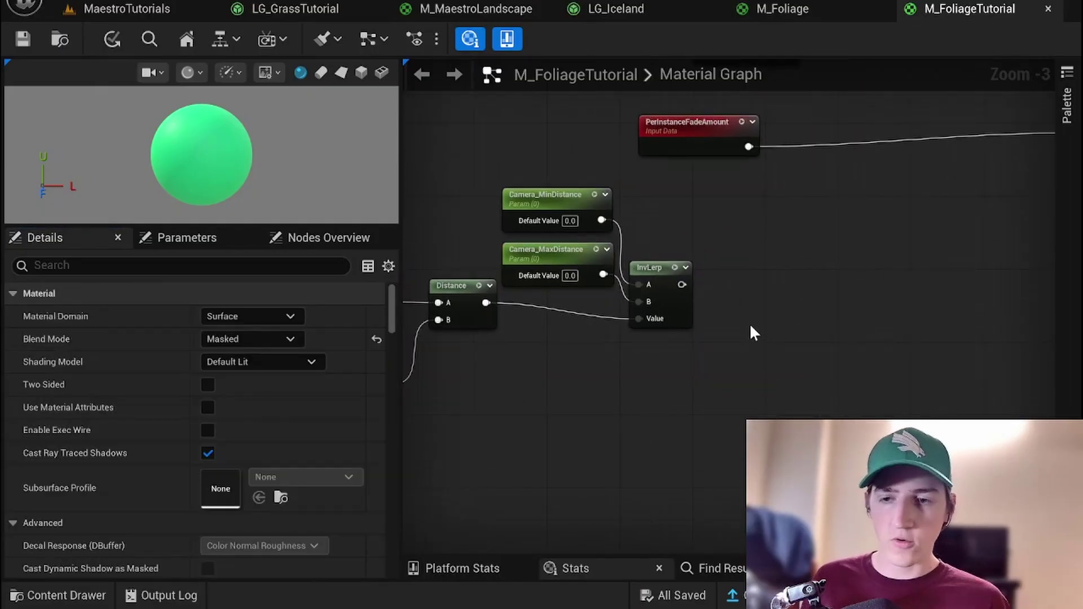
Tidy the camera-distance nodes by moving them lower, clear of PerInstanceFadeAmount
right_click_drag(753, 321, 782, 337)
left_click_drag(545, 171, 653, 307)
left_click_drag(535, 190, 685, 374)
left_click_drag(686, 290, 682, 274)
Connect the InvLerp output to the material's Opacity Mask and save M_FoliageTutorial
left_click(730, 290)
right_click_drag(724, 291, 676, 350)
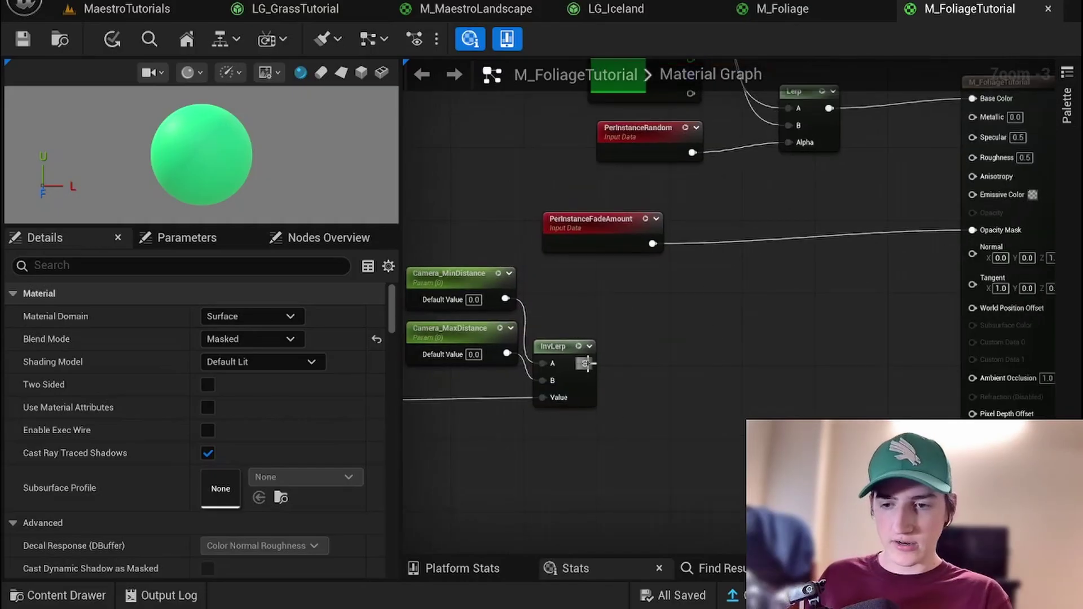
left_click_drag(586, 363, 972, 230)
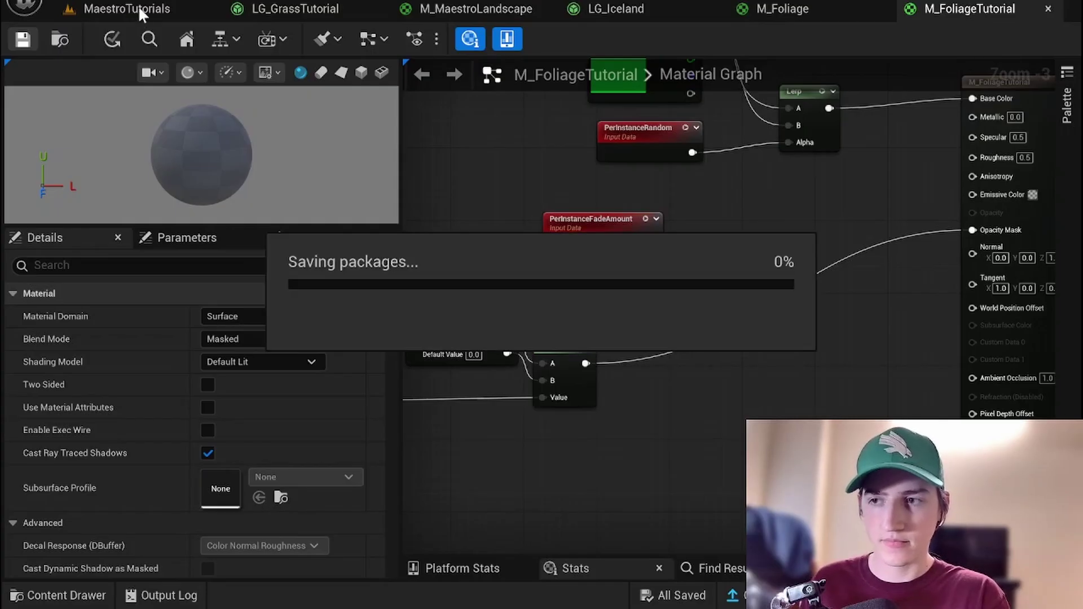
right_click_drag(601, 335, 672, 331)
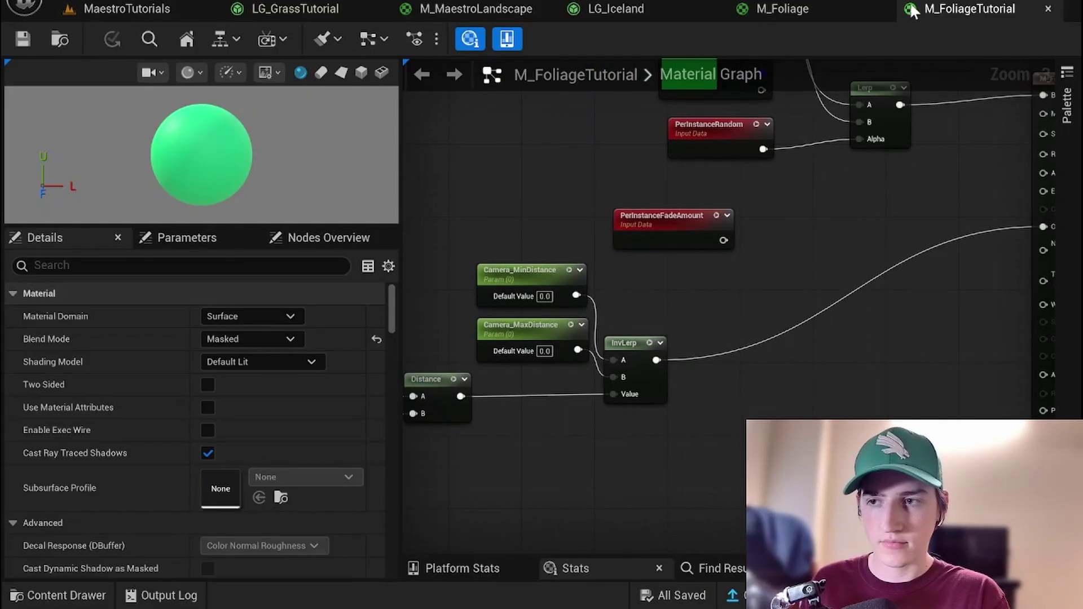
Detach M_FoliageTutorial into its own floating window and show the MaestroTutorials level behind it
left_click_drag(922, 8, 783, 135)
left_click(153, 7)
left_click_drag(1029, 132, 854, 17)
right_click_drag(373, 282, 366, 336)
Set the Camera_MaxDistance default value to 512 and inspect the grass fade near the camera in the level
right_click_drag(913, 282, 861, 201)
left_click(869, 260)
left_click_drag(666, 305, 685, 306)
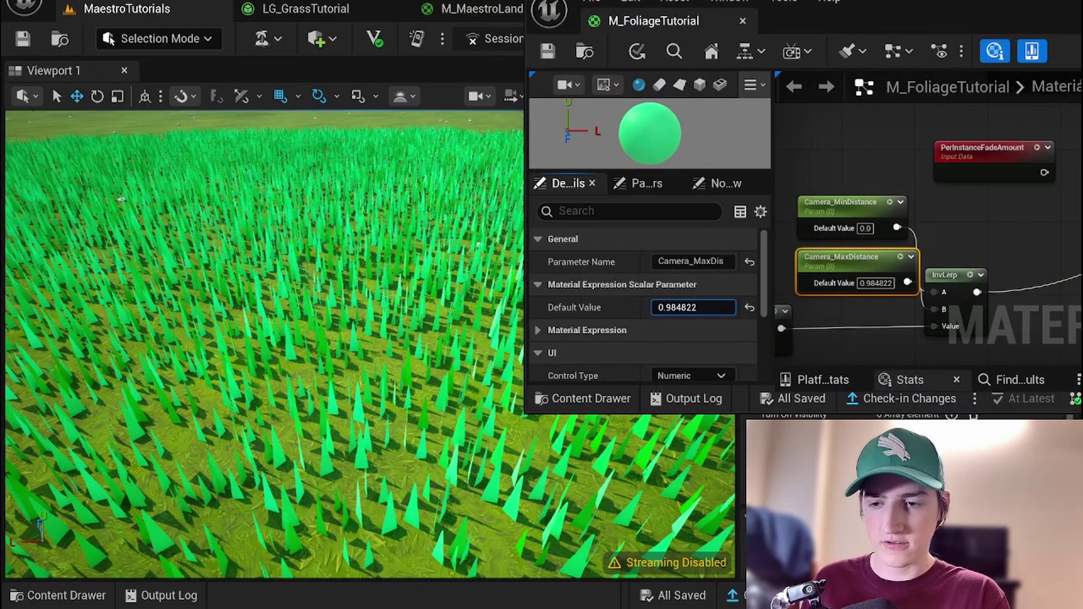
left_click(676, 306)
type("512")
key("Return")
right_click_drag(267, 413, 277, 401)
right_click_drag(394, 248, 413, 223)
mouse_move(266, 285)
right_mouse_down()
mouse_move(266, 264)
mouse_move(268, 293)
right_mouse_up()
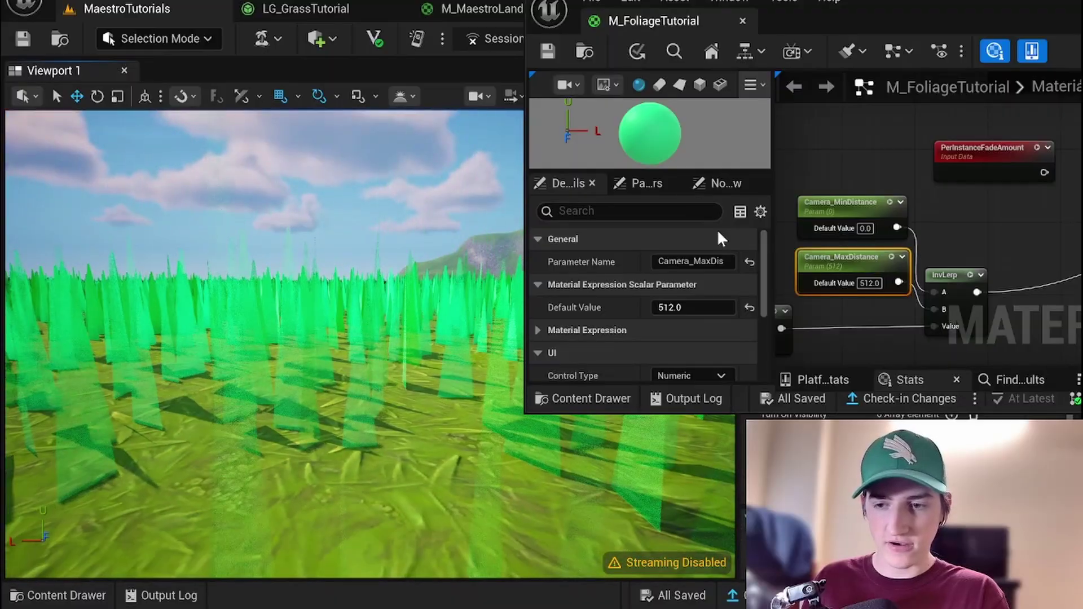
Raise the Camera_MinDistance default value to about 410 and view the grass in the level
left_click(859, 238)
left_click_drag(677, 308, 711, 308)
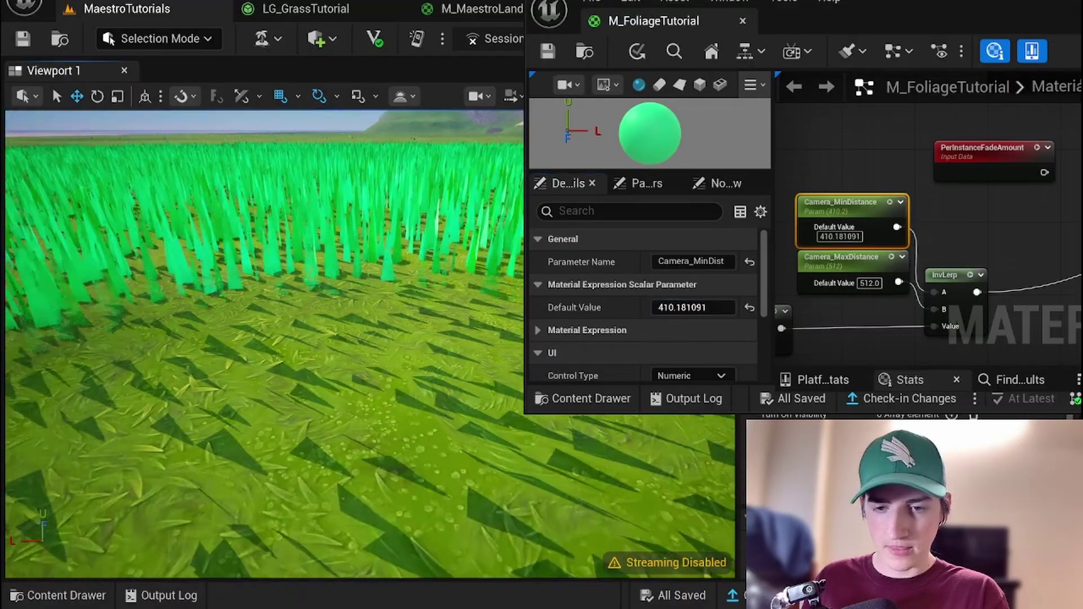
mouse_move(265, 282)
right_mouse_down()
mouse_move(265, 293)
mouse_move(255, 234)
mouse_move(265, 268)
right_mouse_up()
Raise the Camera_MaxDistance default value to about 830 and inspect the grass fade in the level
left_click(829, 263)
left_click_drag(670, 311, 705, 311)
right_click_drag(428, 310, 451, 276)
right_click_drag(285, 245, 316, 247)
mouse_move(953, 221)
right_mouse_down()
mouse_move(902, 192)
mouse_move(931, 199)
mouse_move(820, 249)
mouse_move(884, 260)
mouse_move(945, 224)
right_mouse_up()
right_click(912, 209)
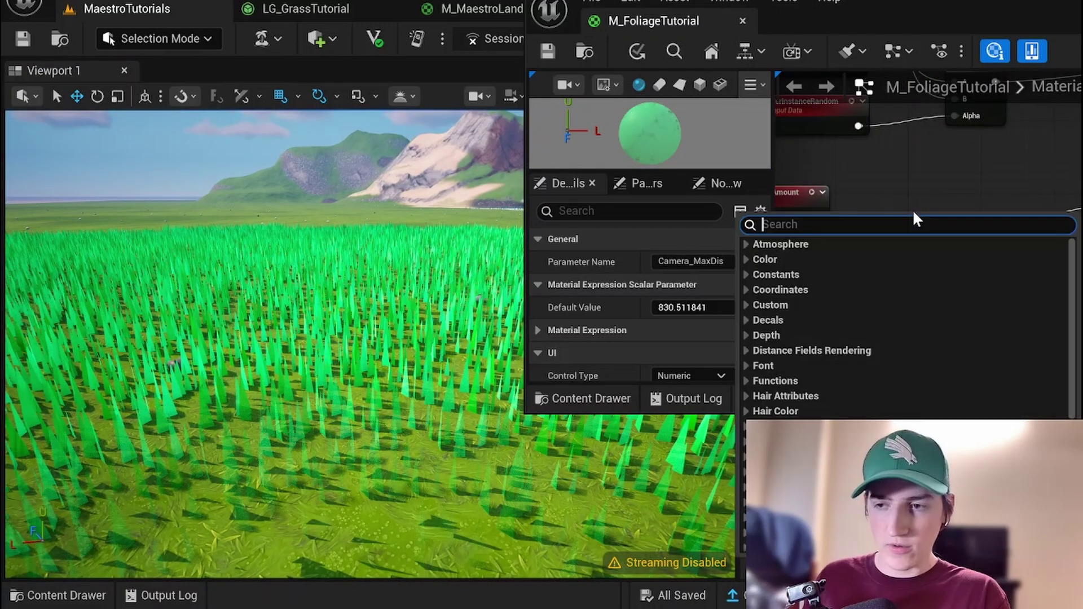
left_click(905, 179)
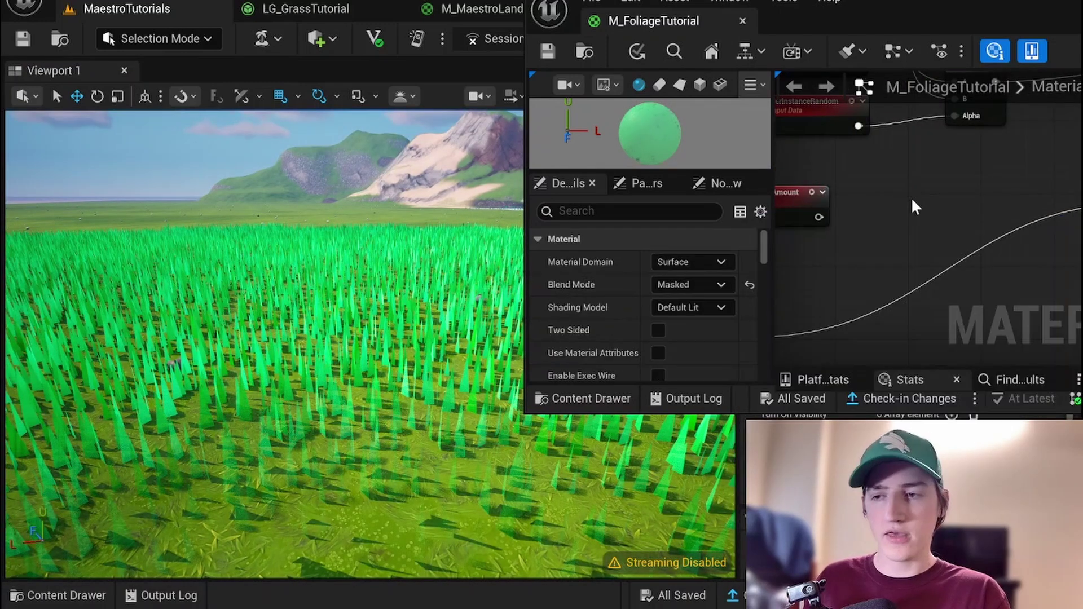
Add a Max node and feed it PerInstanceFadeAmount as A and the InvLerp result as B
right_click(911, 197)
type("max")
left_click(861, 243)
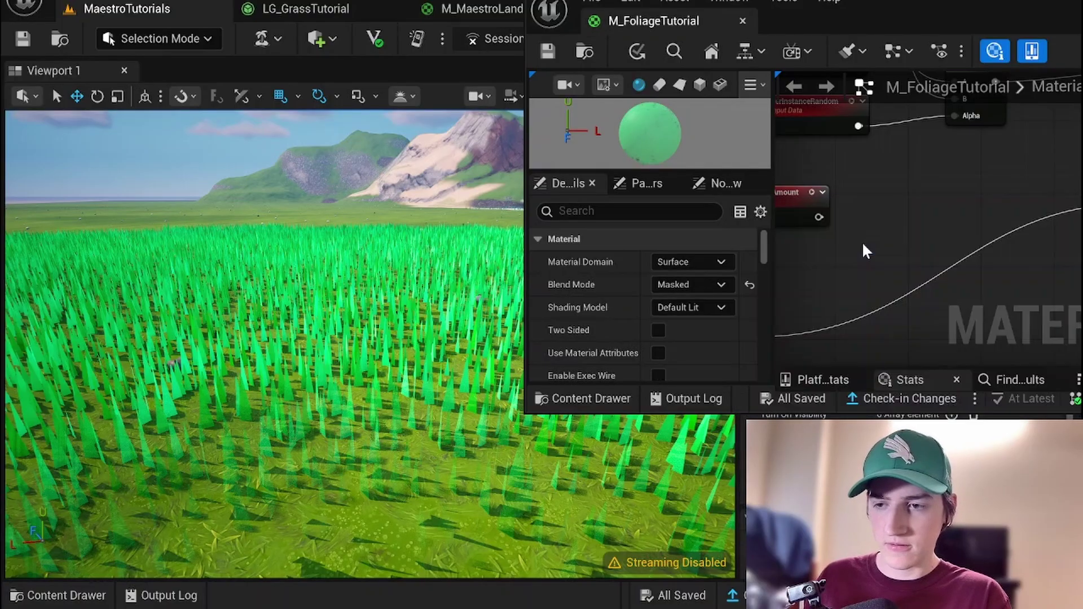
left_click_drag(972, 178, 963, 267)
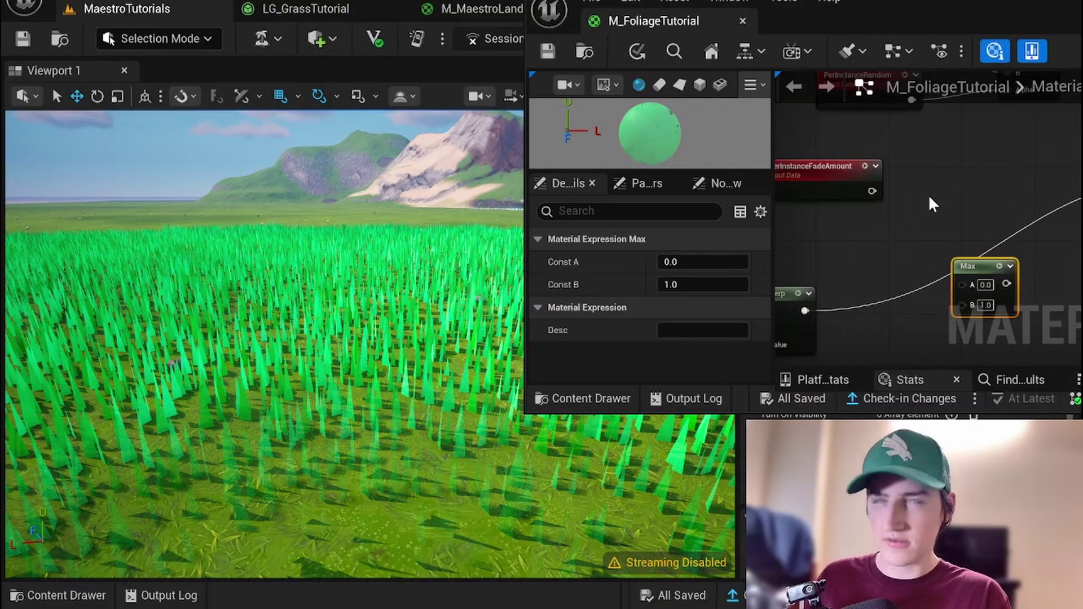
right_click_drag(930, 203, 918, 191)
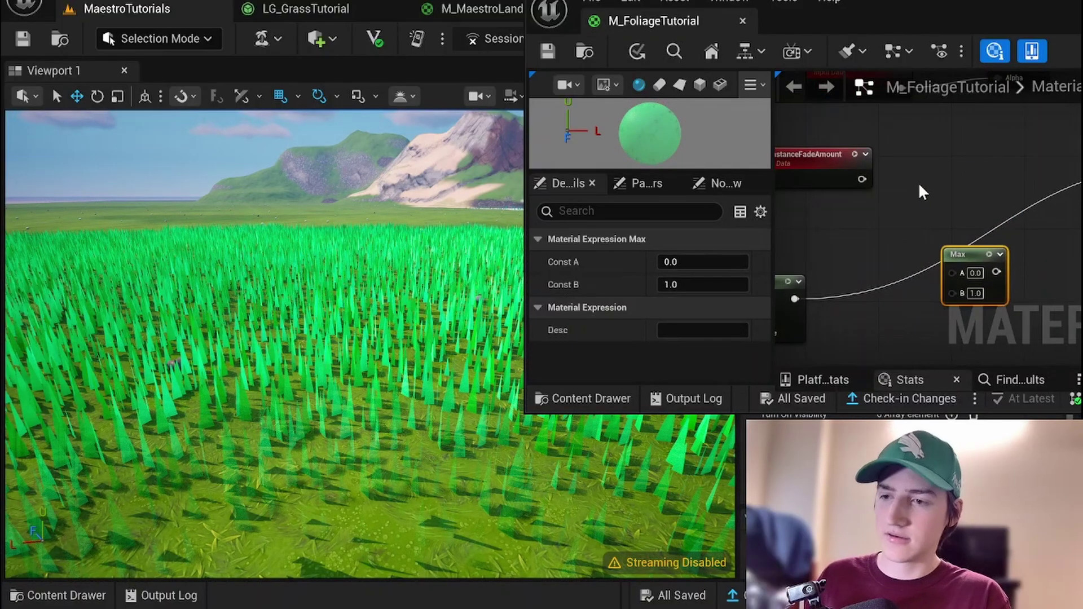
left_click_drag(954, 283, 953, 276)
left_click_drag(795, 299, 881, 297)
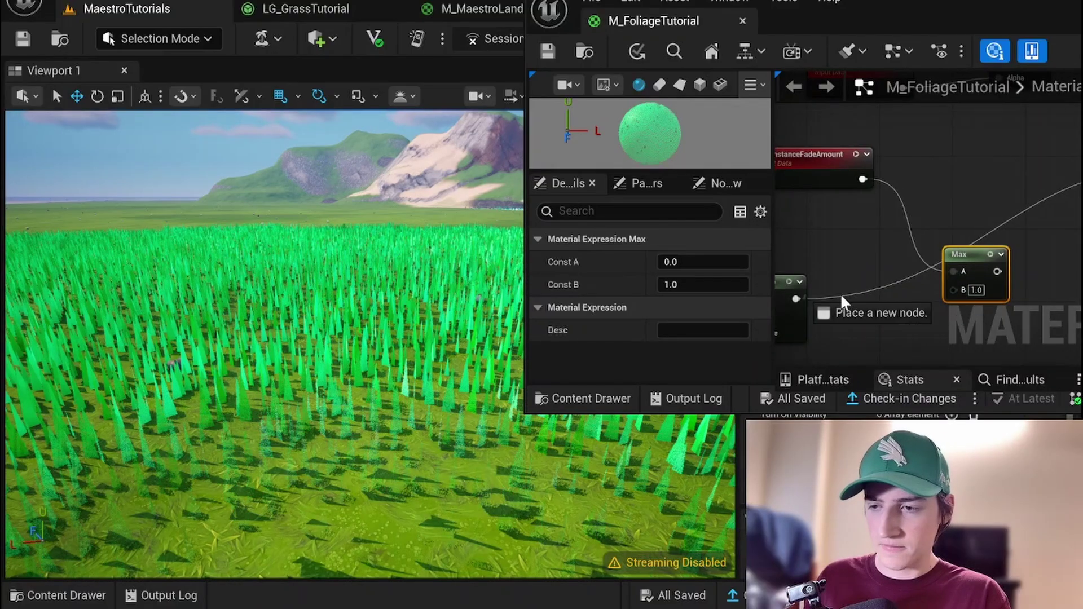
Connect the Max output to Opacity Mask, save the material and inspect the grass in the level
right_click_drag(982, 266, 834, 289)
left_click_drag(838, 290, 1018, 182)
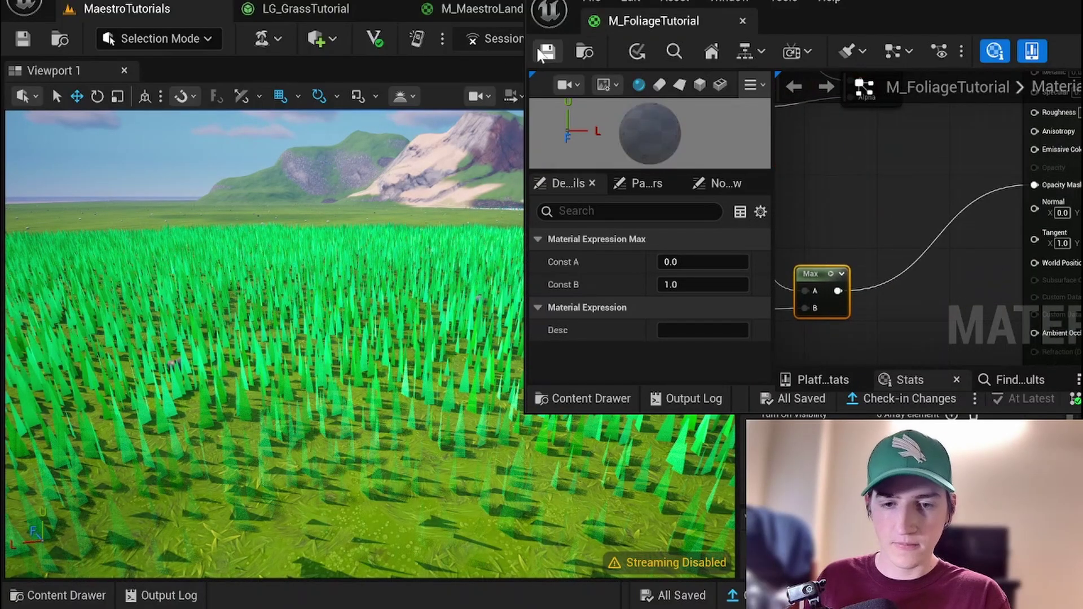
key("ctrl+s")
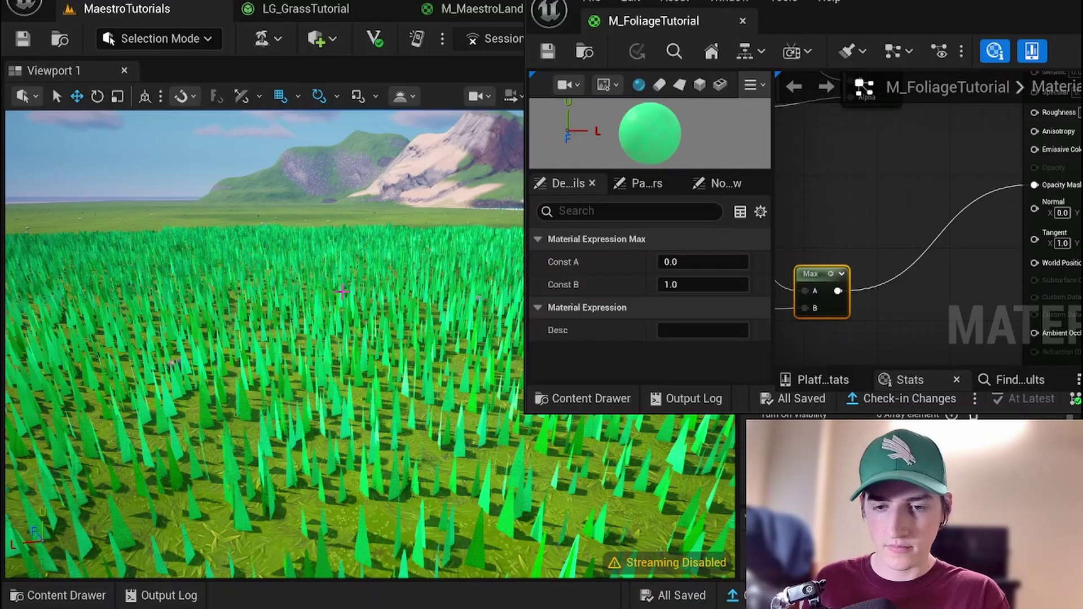
mouse_move(331, 283)
right_mouse_down()
mouse_move(324, 373)
mouse_move(324, 293)
right_mouse_up()
key("w")
Add a Min node and feed it PerInstanceFadeAmount as A and the InvLerp result as B
right_click_drag(885, 248, 1021, 268)
right_click(958, 203)
type("max")
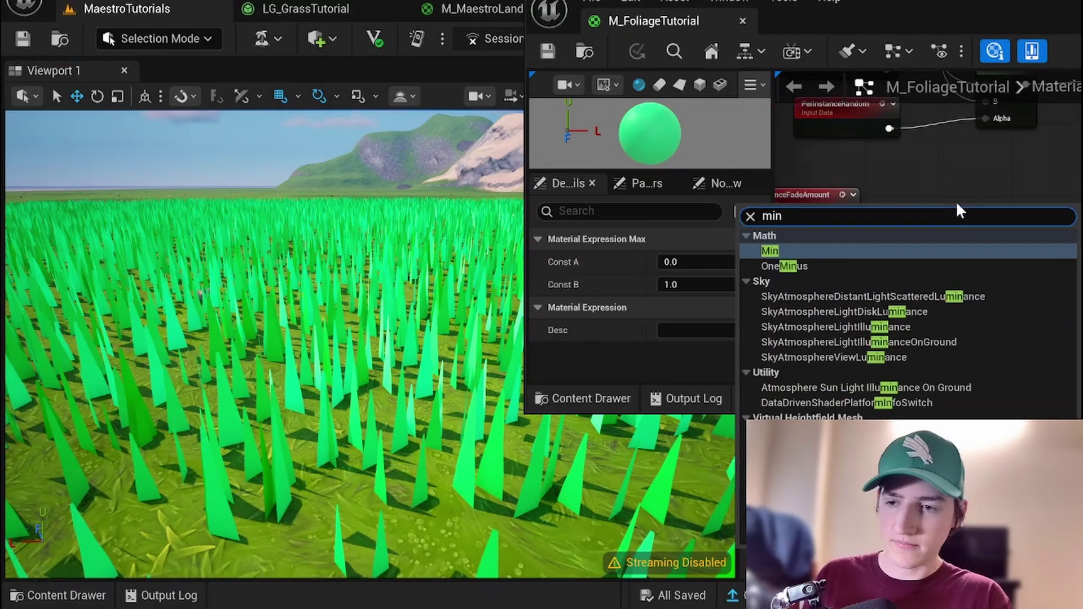
left_click(957, 251)
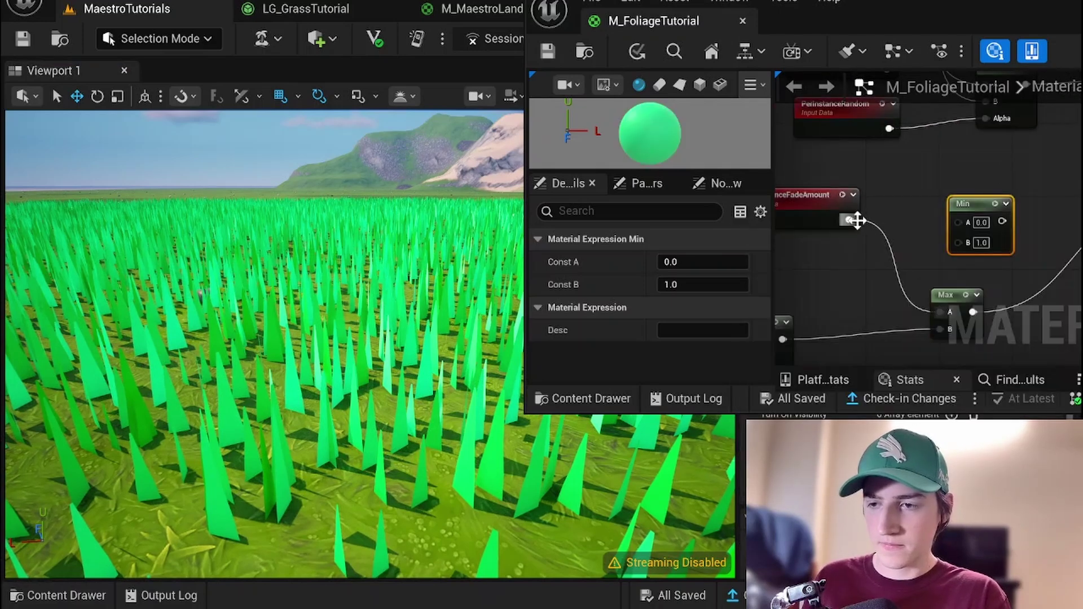
left_click_drag(848, 220, 979, 222)
left_click_drag(928, 280, 967, 240)
Connect the Min output to the material's Opacity Mask in place of Max and save the material
right_click_drag(994, 266, 777, 283)
right_click_drag(880, 251, 953, 246)
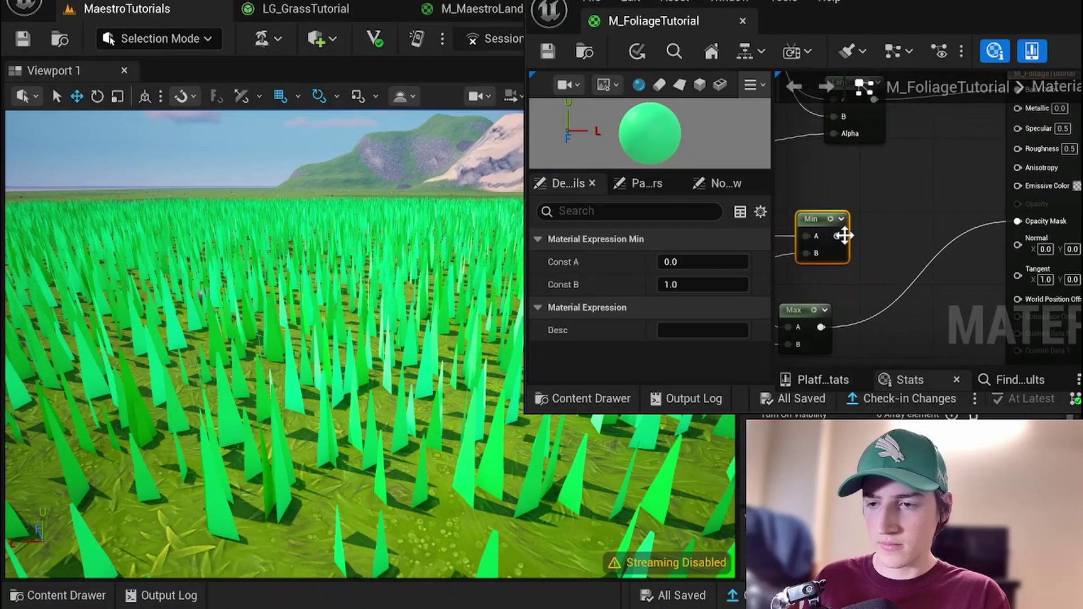
left_click_drag(975, 226, 1017, 221)
left_click(889, 197)
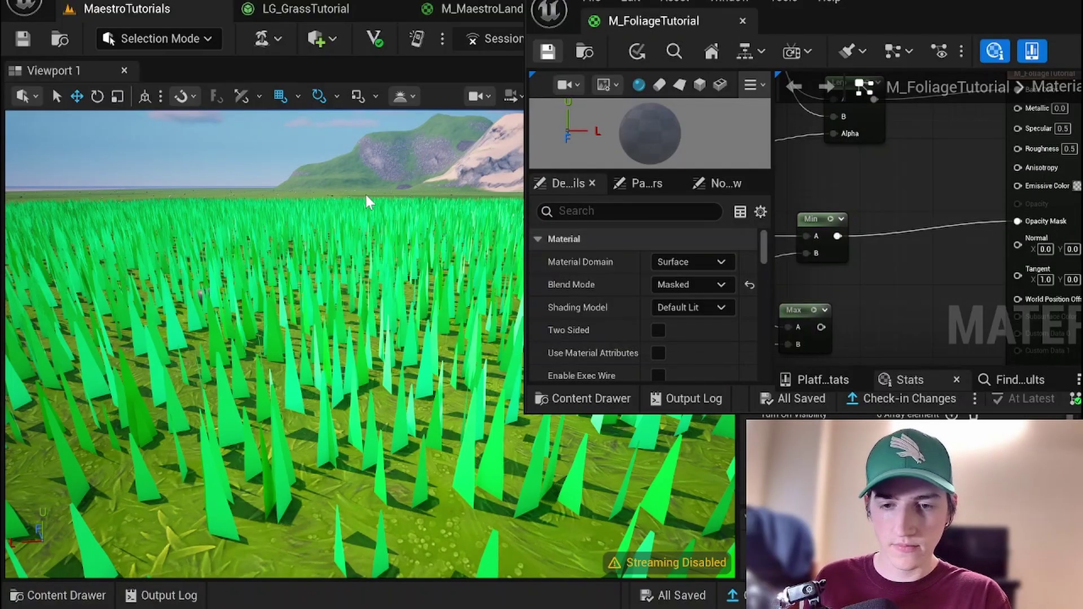
Fly around the grass field to examine how the blades fade near the camera and in the distance
right_click_drag(358, 195, 327, 364)
key("s")
key("w")
right_click_drag(259, 382, 305, 168)
key("s")
Delete the unused Max node and dock the M_FoliageTutorial window back into the main editor
scroll(893, 225, "down", 5)
left_click(938, 213)
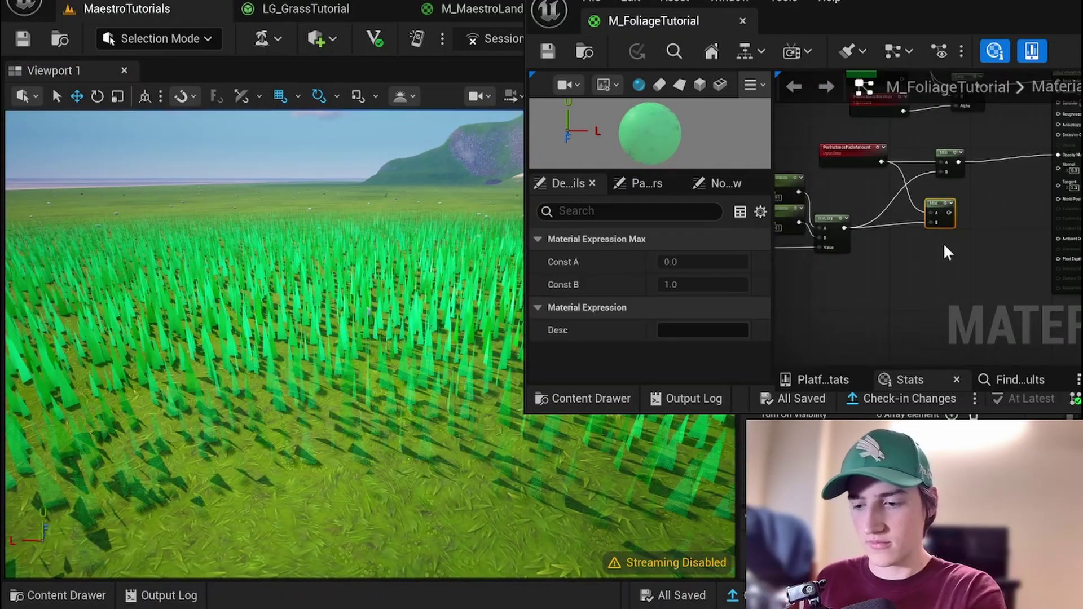
key("Delete")
right_click_drag(881, 186, 907, 188)
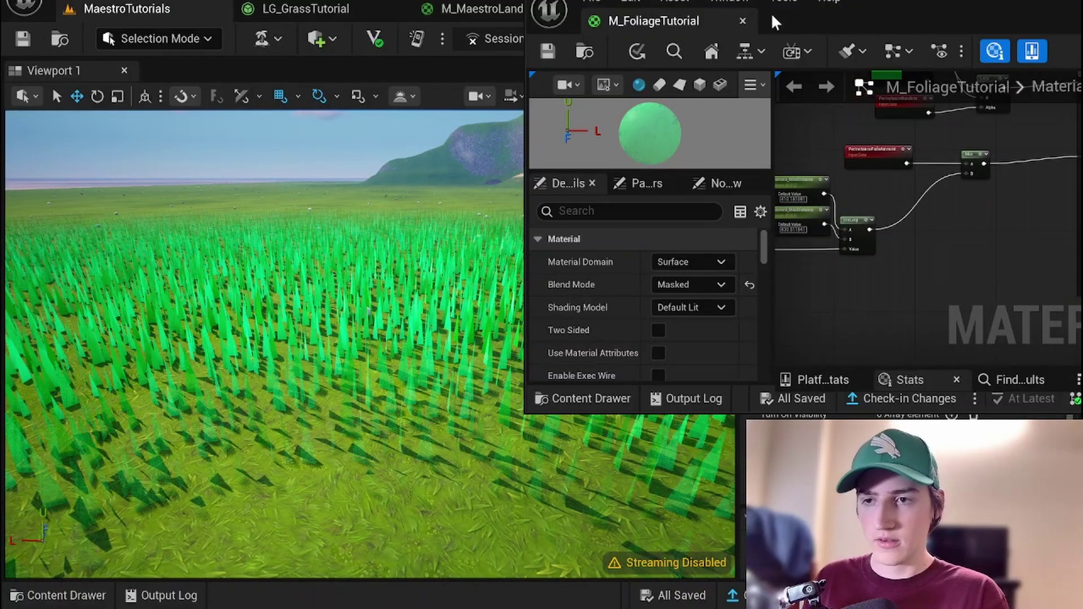
left_click_drag(776, 23, 477, 7)
scroll(614, 202, "up", 3)
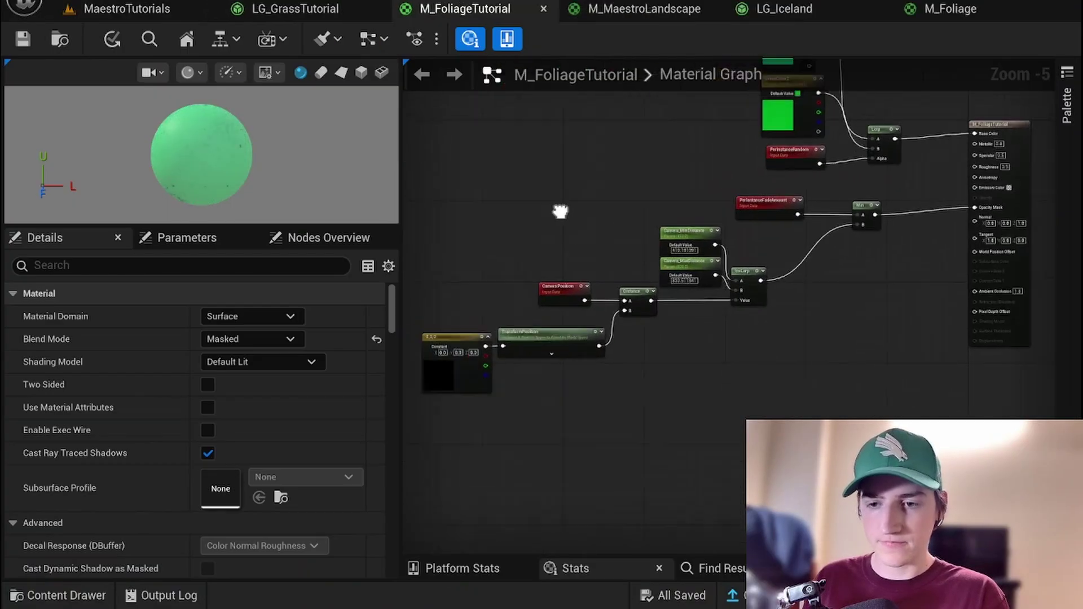
Move the fade nodes away from the material output and space the 0,0,0 constant and TransformPosition apart from the Distance node
right_click_drag(614, 202, 634, 197)
left_click_drag(467, 189, 938, 405)
left_click_drag(937, 189, 869, 186)
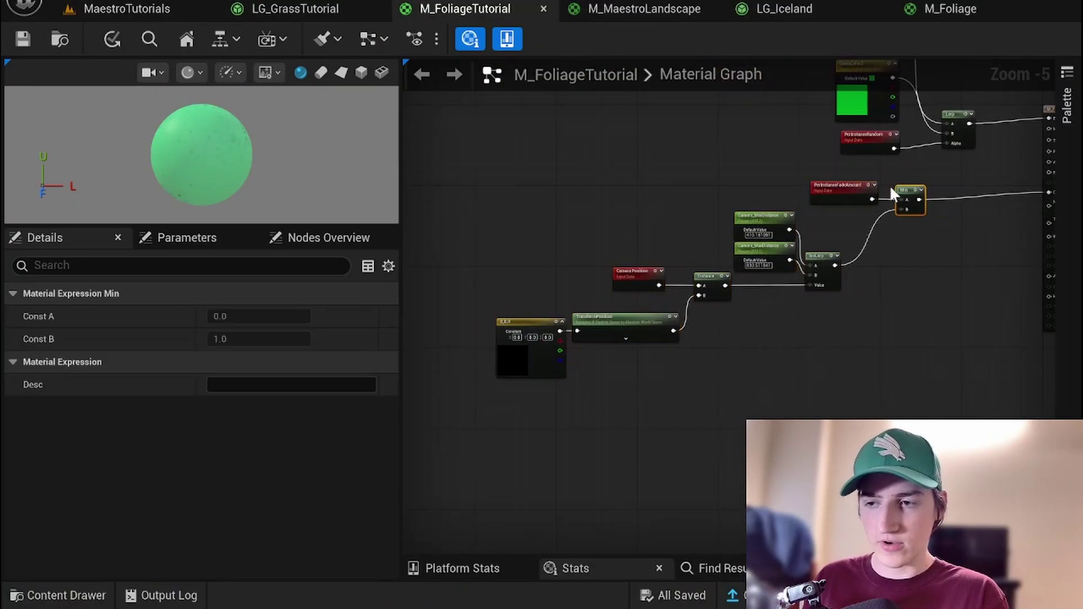
left_click_drag(485, 182, 976, 400)
left_click_drag(848, 203, 664, 198)
scroll(778, 326, "up", 2)
left_click_drag(462, 420, 694, 277)
left_click_drag(691, 265, 600, 274)
Add a named reroute called InstanceOrigin to the TransformPosition output and place it right beside that node
left_click_drag(678, 292, 798, 302)
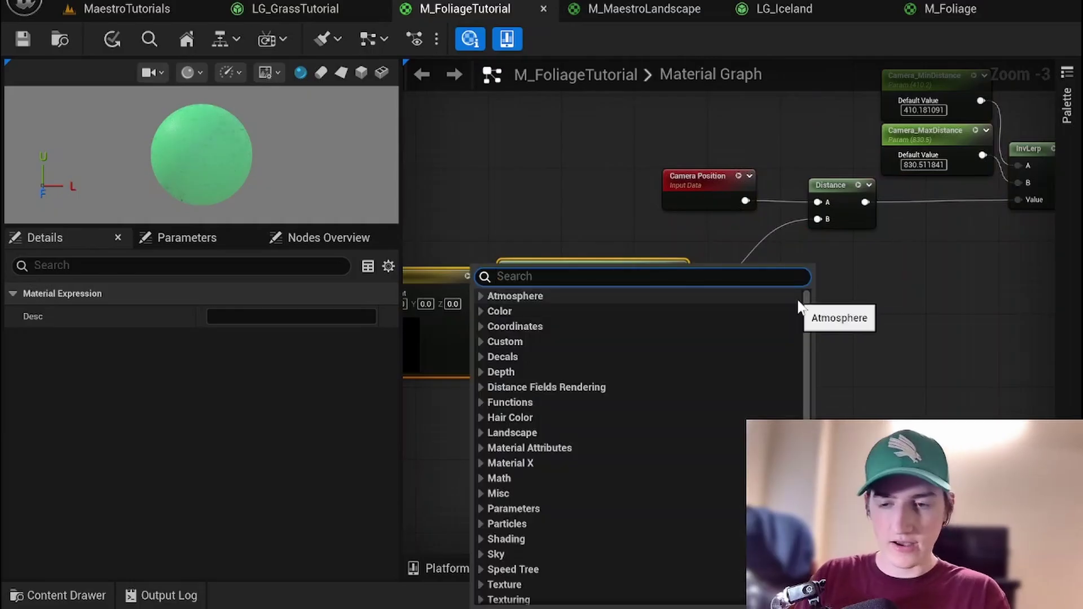
type("named")
left_click(714, 310)
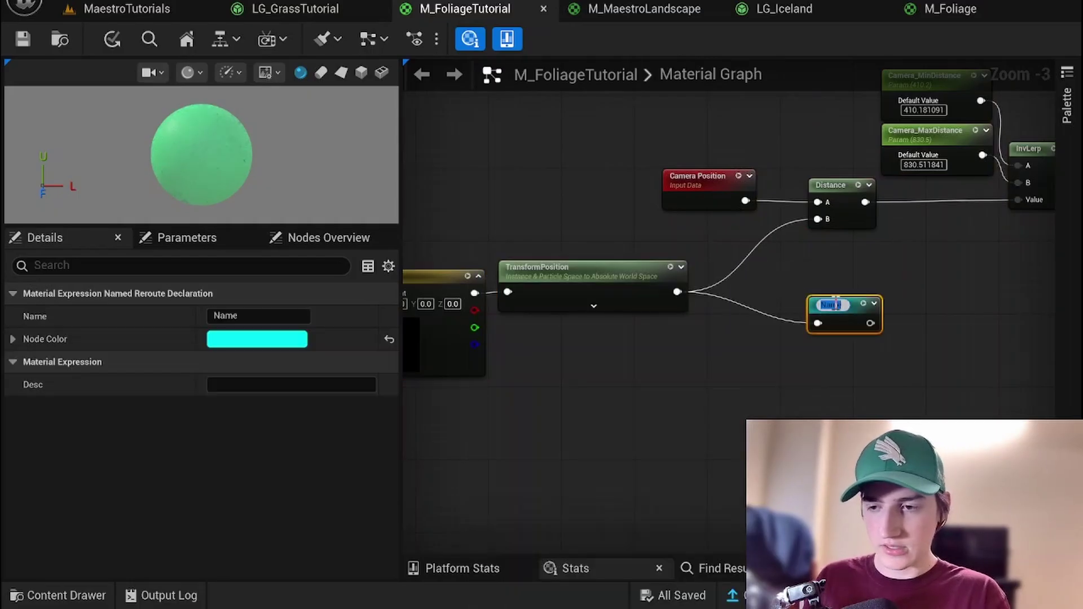
left_click(243, 315)
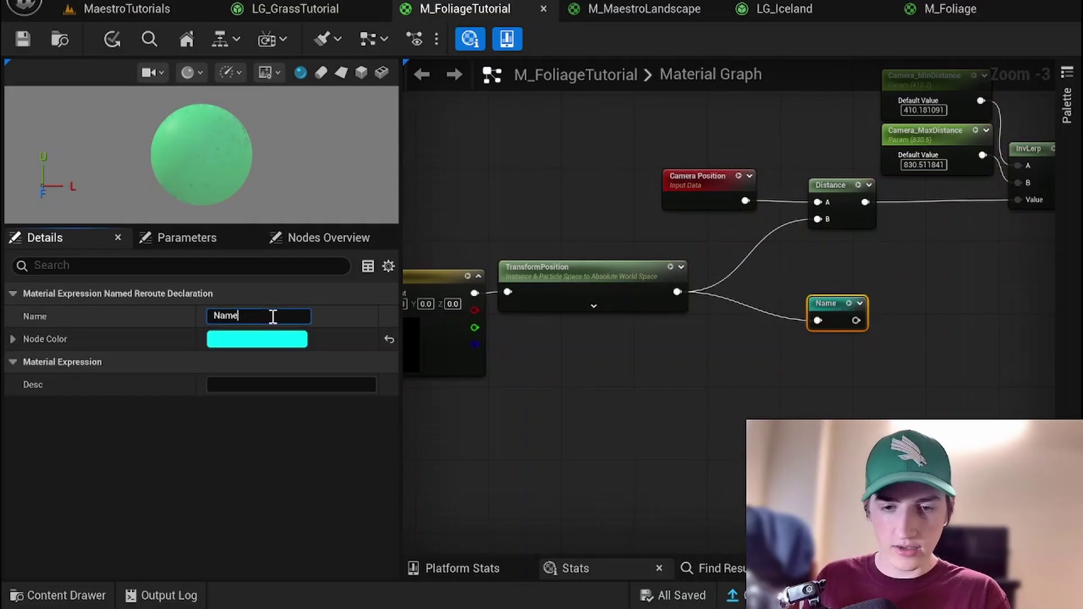
type("InstanceOrigin")
key("Return")
left_click_drag(850, 310, 738, 284)
Add a named reroute called VisibilityMask to the Min output and place it beside the Min node
right_click_drag(739, 284, 673, 246)
left_click_drag(680, 224, 739, 215)
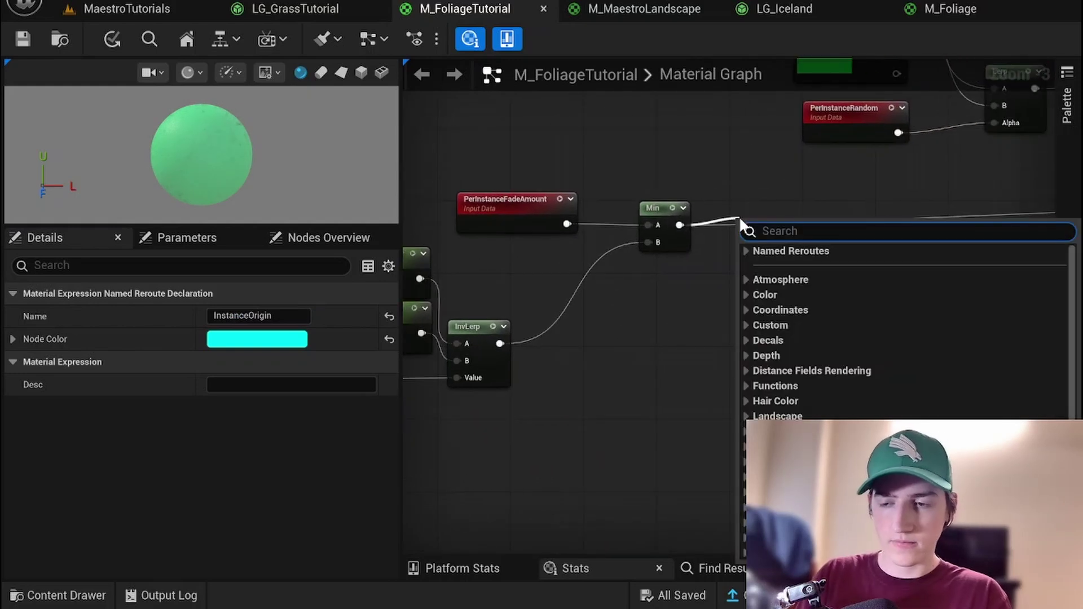
type("named")
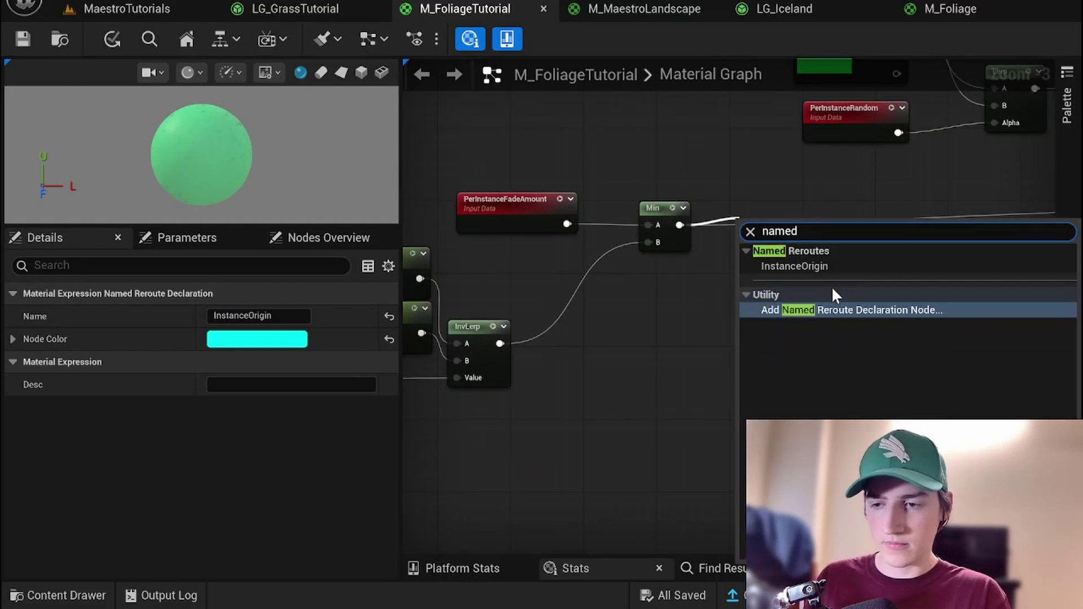
left_click(830, 305)
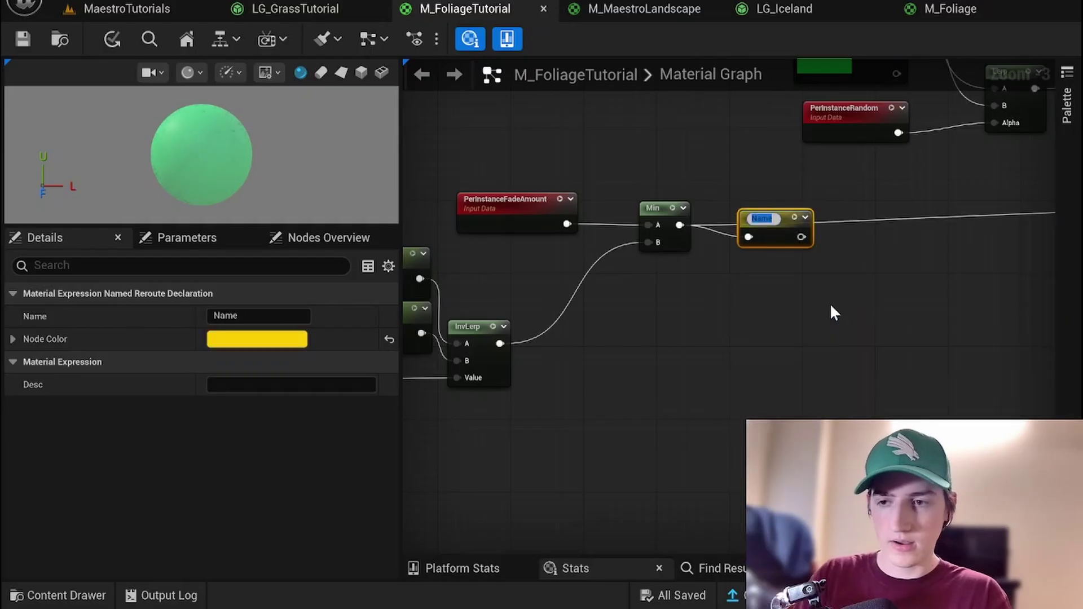
type("Visibili")
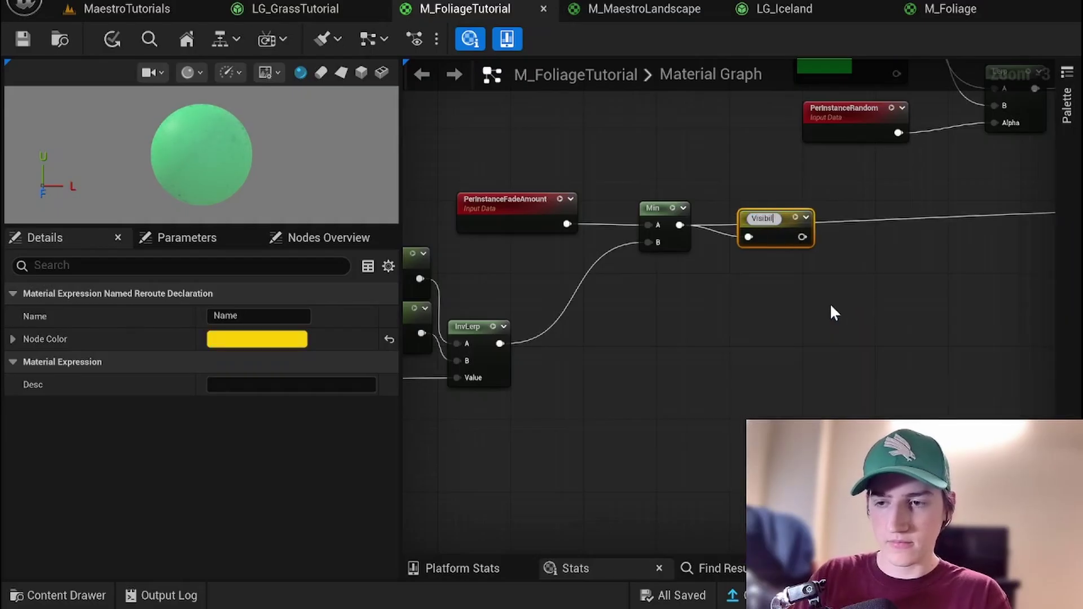
type("tyMask")
key("Return")
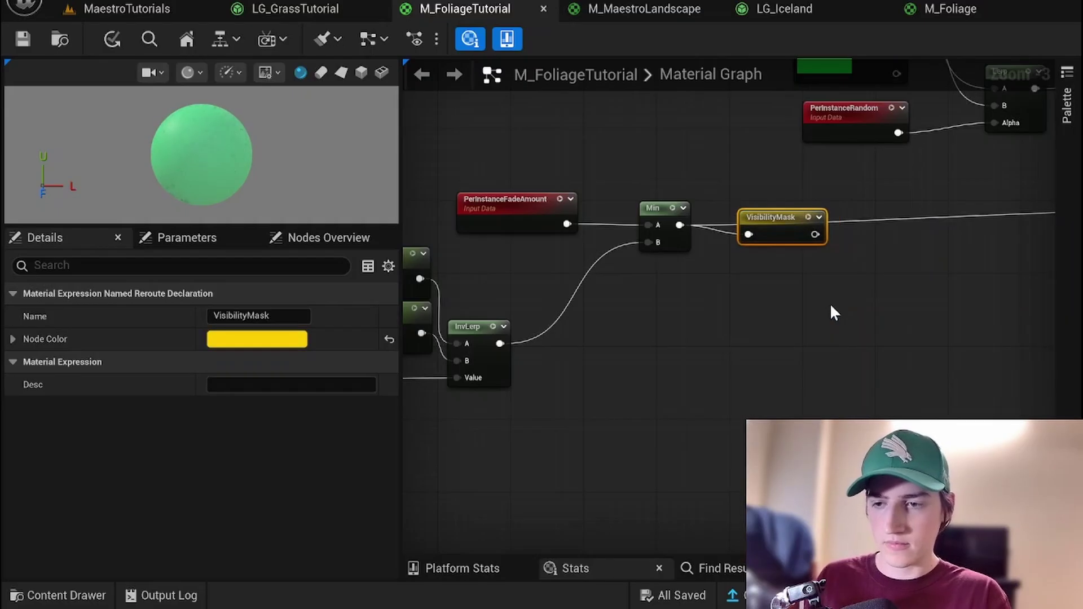
left_click_drag(790, 228, 779, 213)
mouse_move(864, 227)
right_mouse_down()
mouse_move(580, 250)
mouse_move(691, 253)
mouse_move(868, 234)
right_mouse_up()
Move the whole fade network with both named reroutes farther away from the color nodes and material output
scroll(745, 291, "down", 2)
right_click_drag(539, 249, 646, 205)
right_click_drag(450, 160, 513, 157)
left_click_drag(431, 157, 995, 432)
left_click_drag(960, 187, 838, 133)
left_click(829, 191)
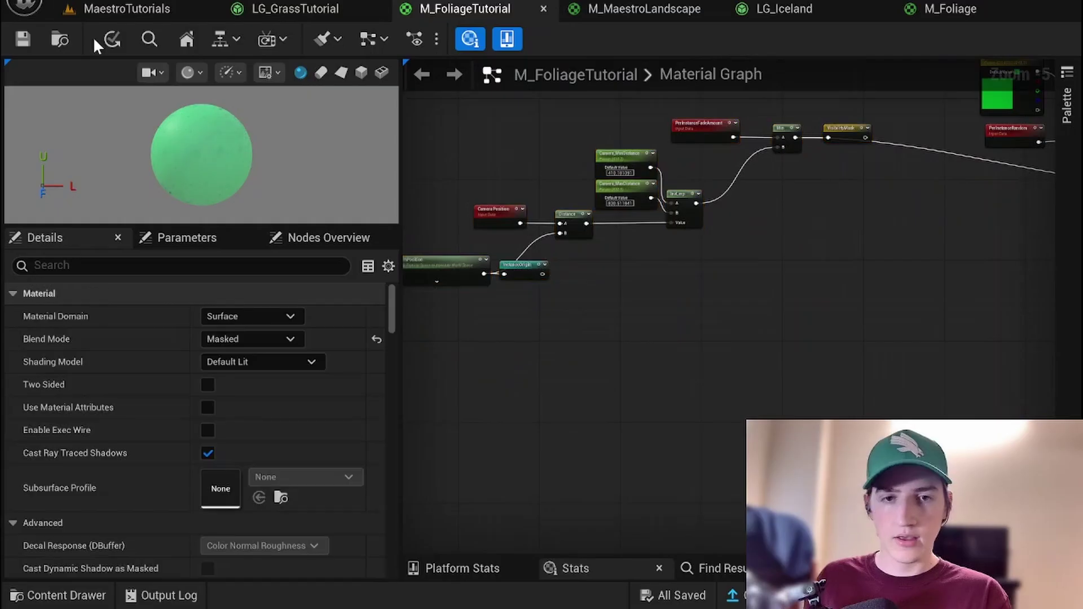
Inspect the grass fade in the MaestroTutorials level, moving in close, and return to the M_FoliageTutorial graph
left_click(126, 7)
mouse_move(409, 299)
right_mouse_down()
mouse_move(409, 333)
mouse_move(409, 299)
right_mouse_up()
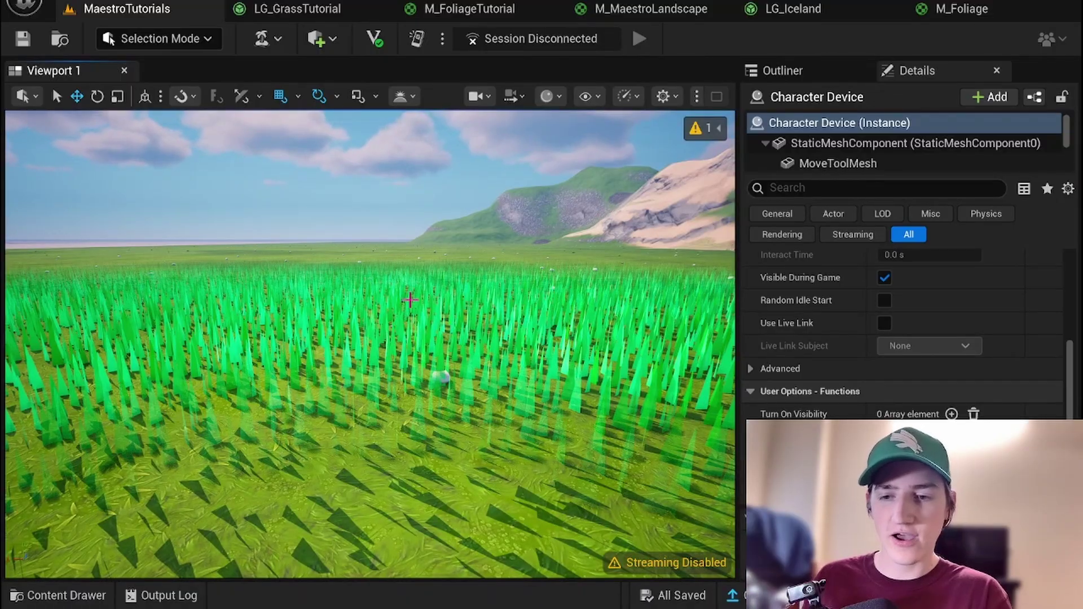
right_click_drag(420, 311, 411, 124)
key("w")
left_click(475, 11)
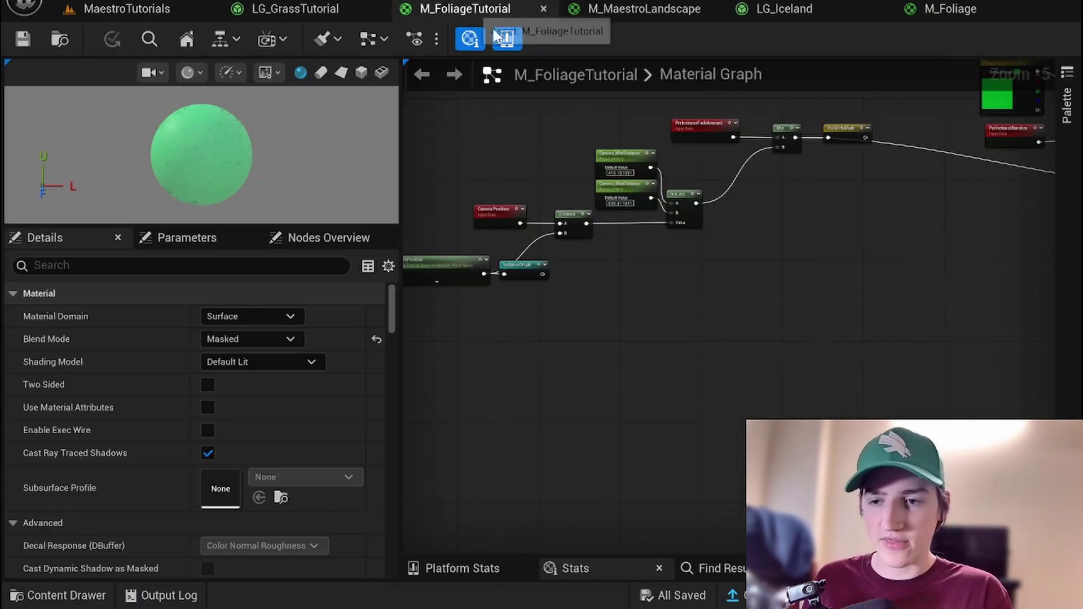
right_click_drag(512, 359, 635, 367)
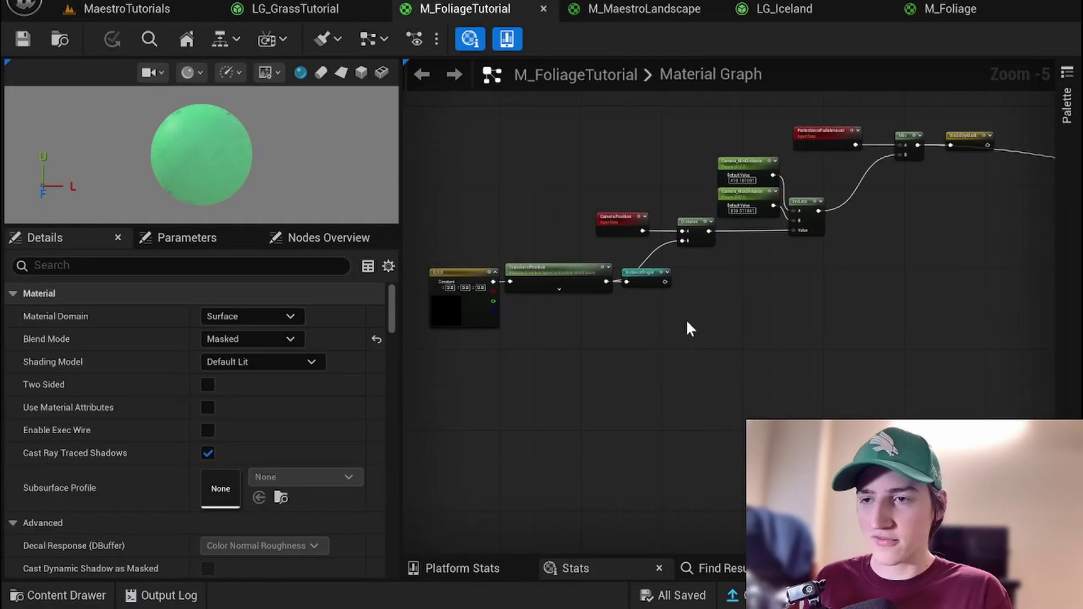
right_click_drag(708, 337, 599, 313)
right_click(598, 306)
type("na")
key("BackSpace")
key("BackSpace")
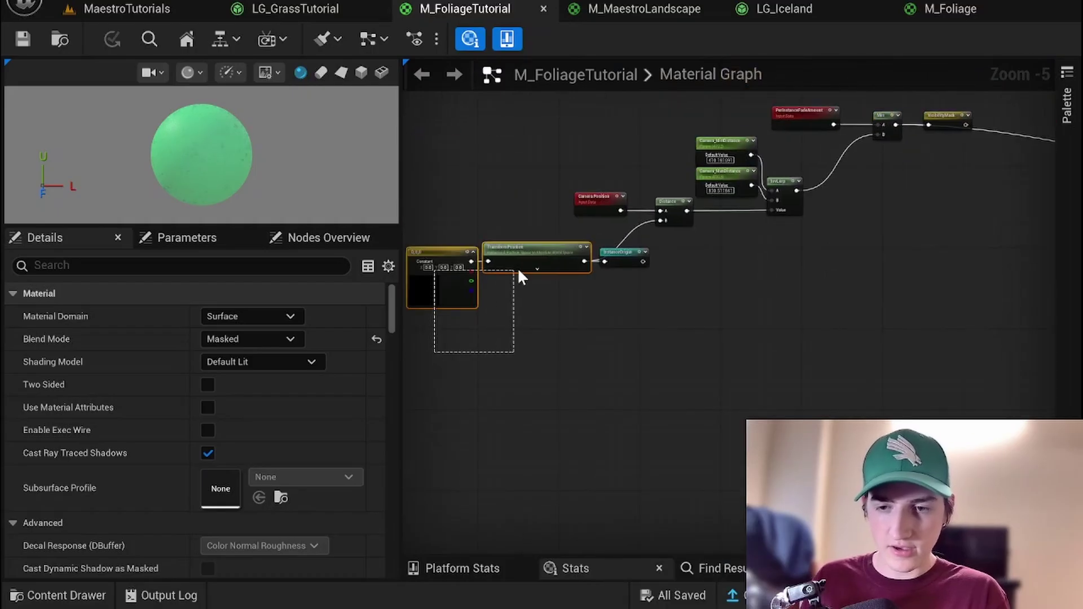
Duplicate the 0,0,0 constant and TransformPosition nodes into free graph space and set the copied constant's B value to 1
left_click_drag(432, 360, 526, 272)
key("f")
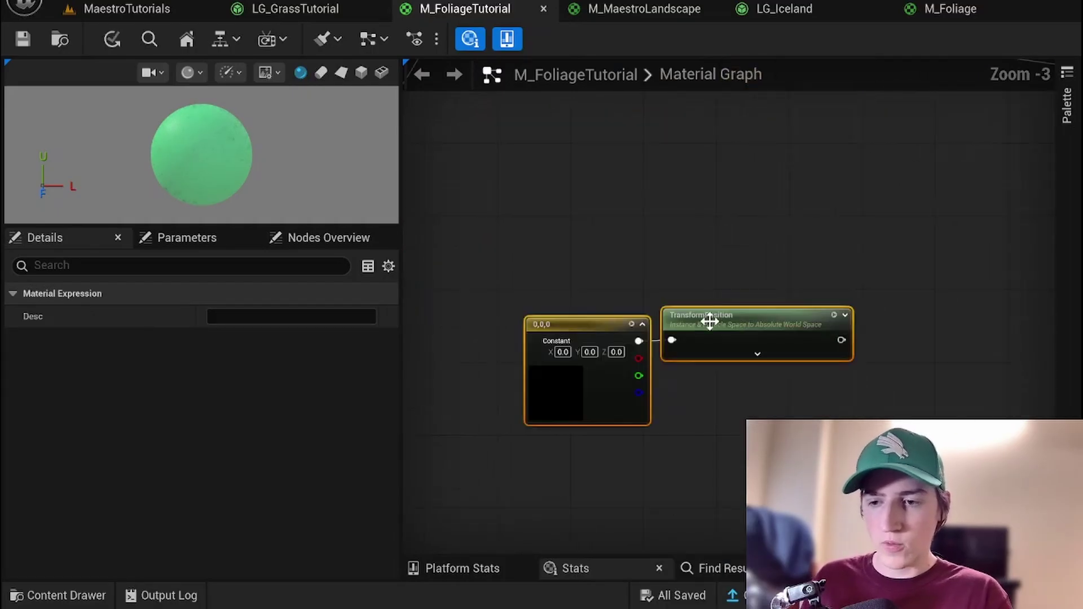
left_click(663, 345)
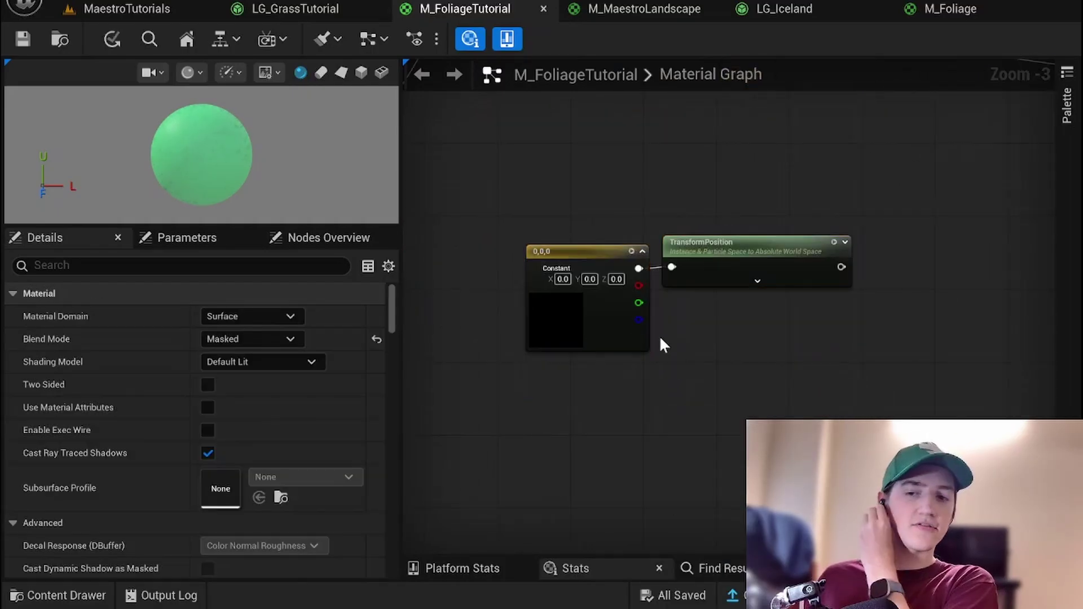
left_click(599, 250)
left_click(271, 391)
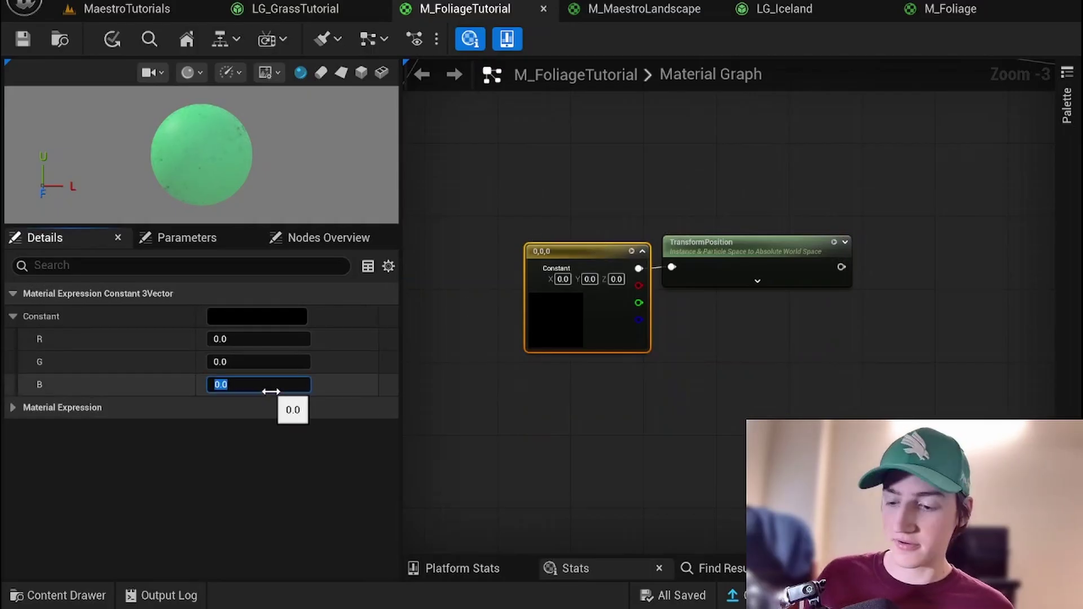
type("1")
key("Return")
Reposition the duplicated constant and TransformPosition below the fade network and add an InstanceOrigin reroute reference above them
left_click(765, 376)
scroll(750, 372, "down", 1)
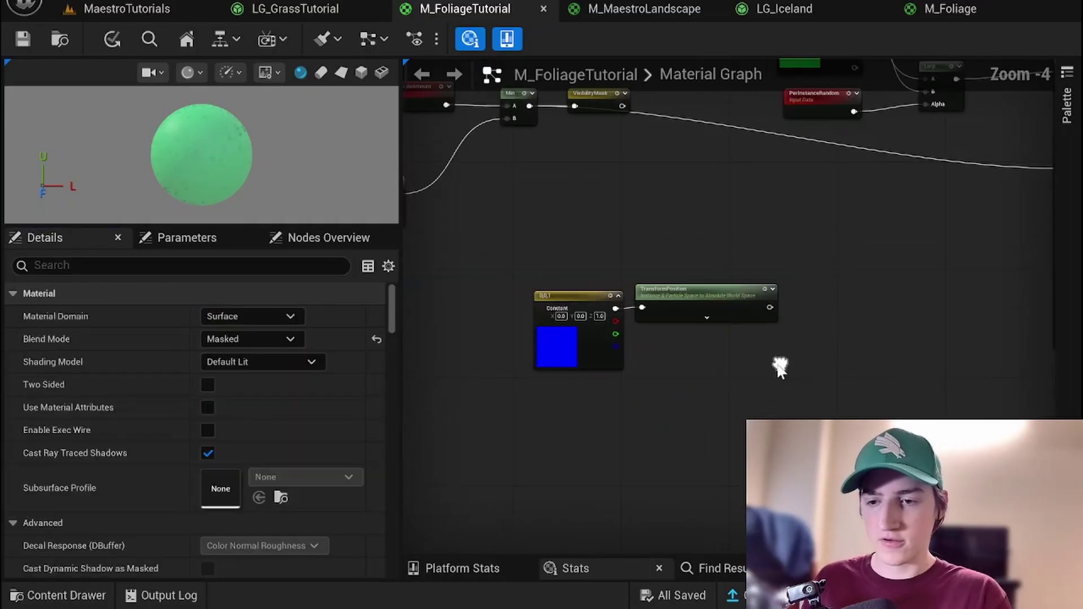
left_click_drag(738, 272, 739, 270)
left_click(756, 262)
right_click_drag(756, 261, 704, 224)
left_click_drag(502, 276, 736, 402)
right_click_drag(557, 212, 681, 235)
right_click(728, 273)
type("insta")
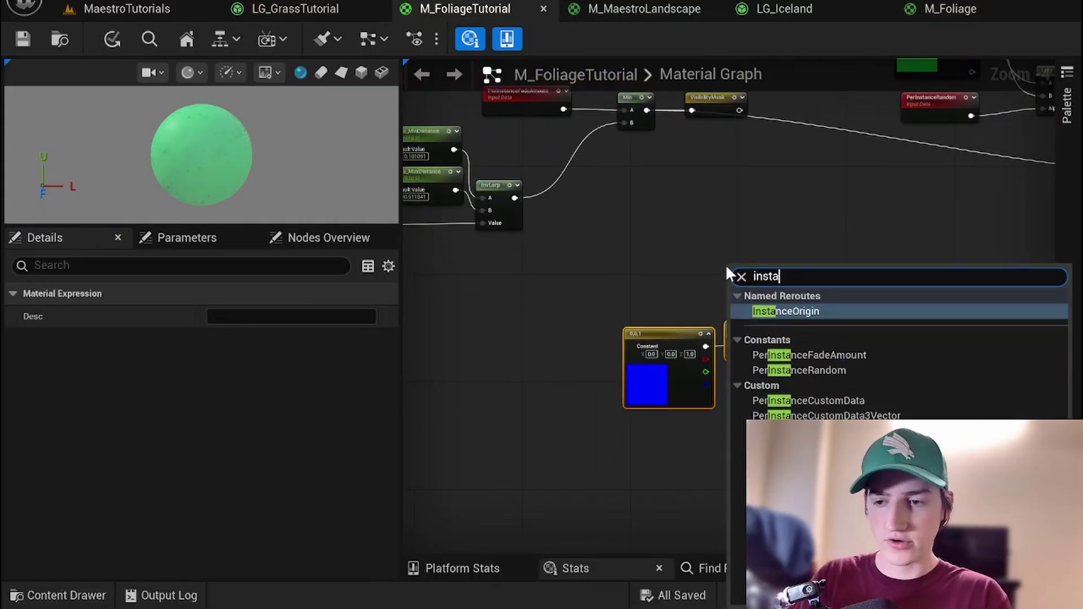
left_click(846, 315)
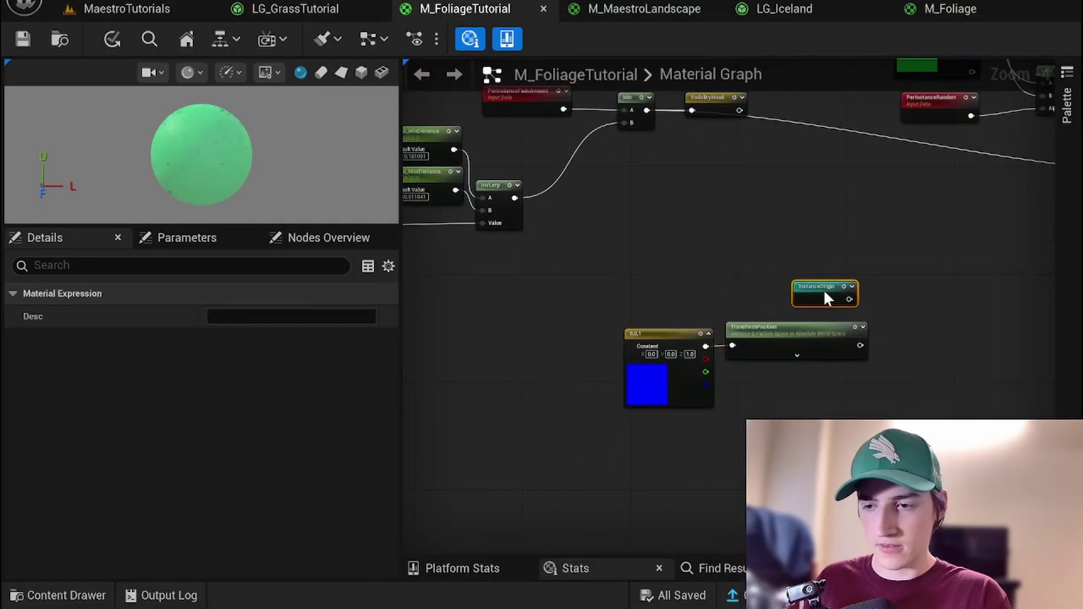
Add a Subtract node taking the InstanceOrigin reference as A and the TransformPosition output as B, and align it with InstanceOrigin
right_click_drag(823, 296, 655, 237)
right_click(747, 256)
type("s")
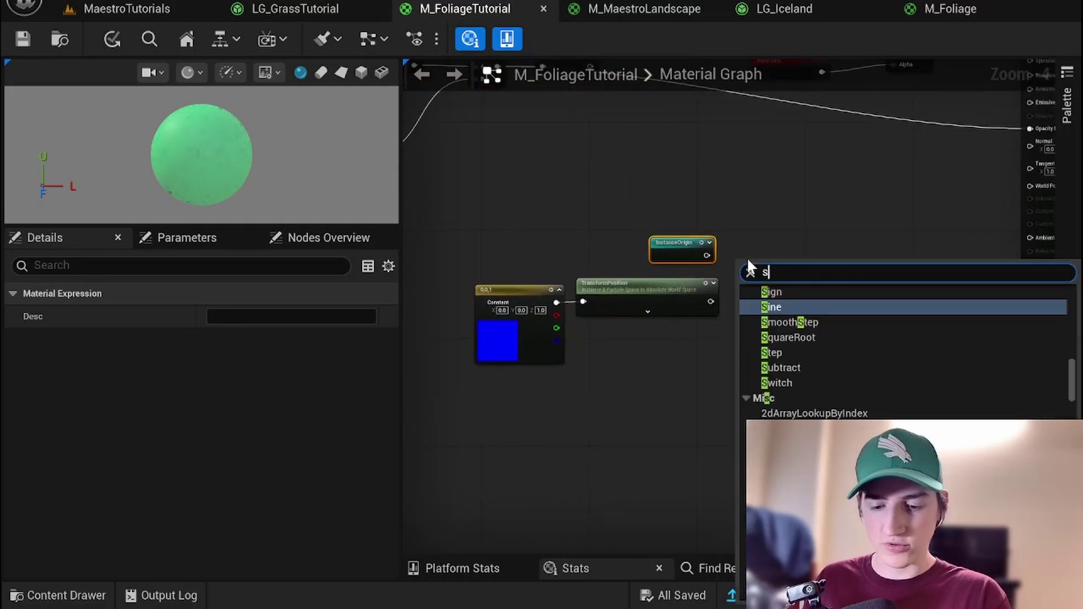
type("u")
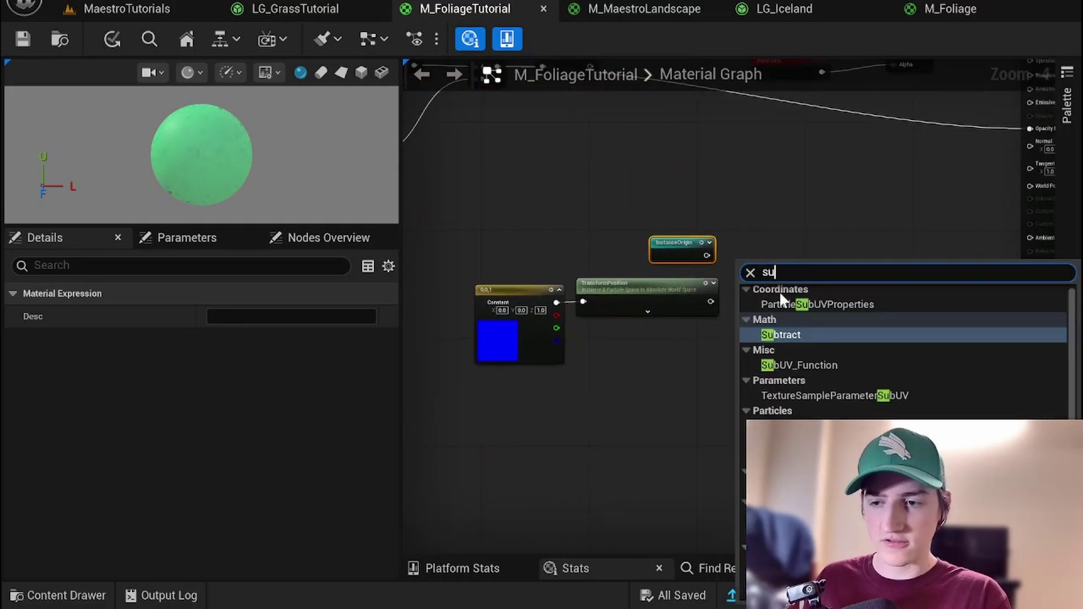
left_click(788, 335)
left_click_drag(707, 256, 757, 277)
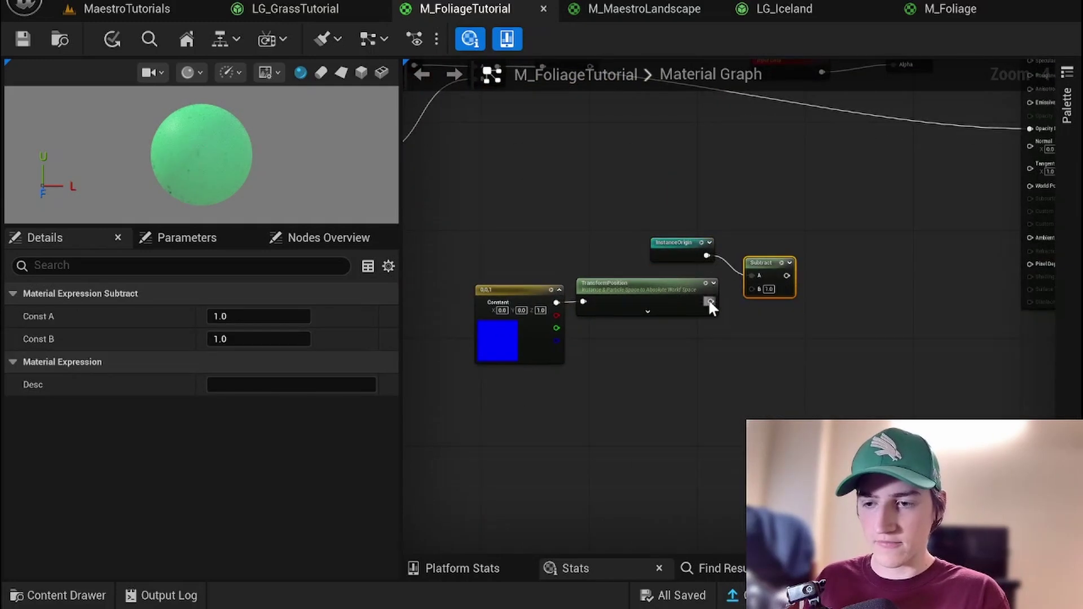
left_click_drag(709, 301, 755, 242)
mouse_move(823, 291)
right_mouse_down()
mouse_move(756, 283)
mouse_move(809, 282)
right_mouse_up()
left_click(756, 282)
left_click_drag(491, 186, 677, 283)
left_click(732, 265)
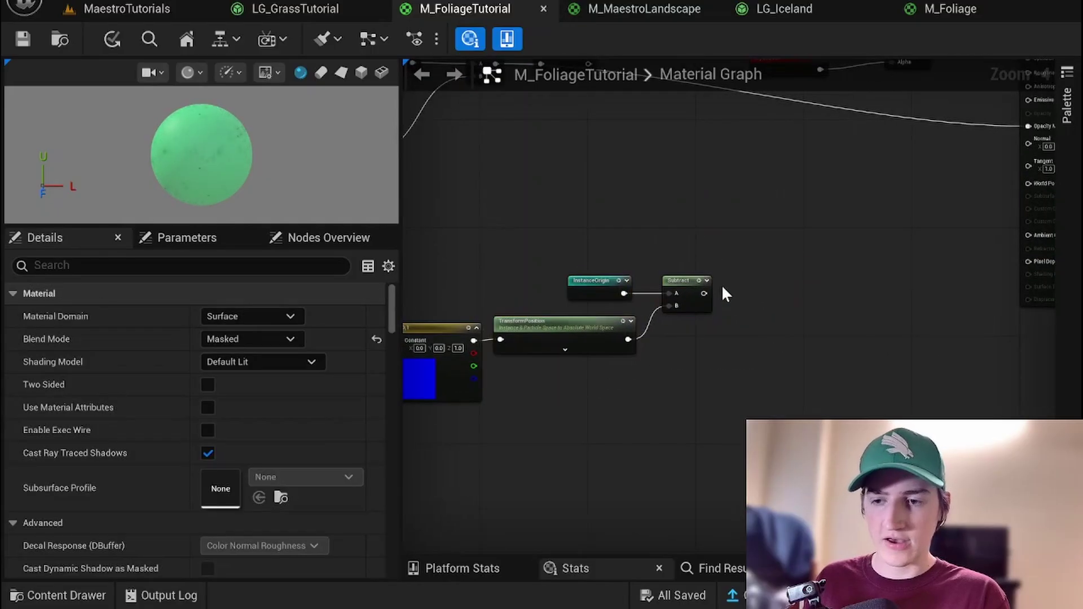
Add a Normalize node fed by the Subtract output and align it in line with the Subtract node
scroll(722, 293, "up", 1)
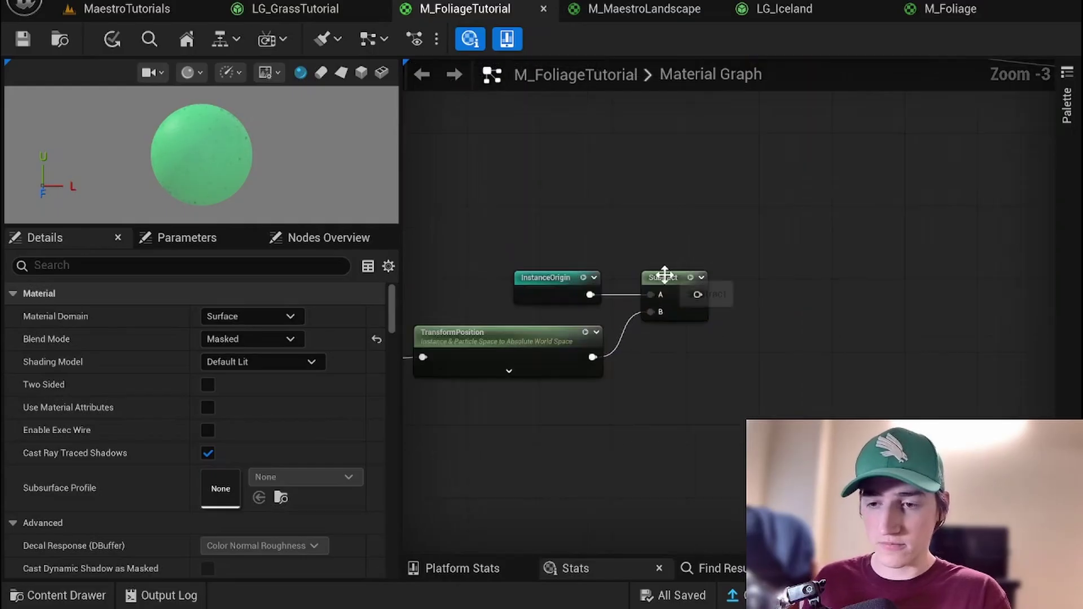
left_click(670, 257)
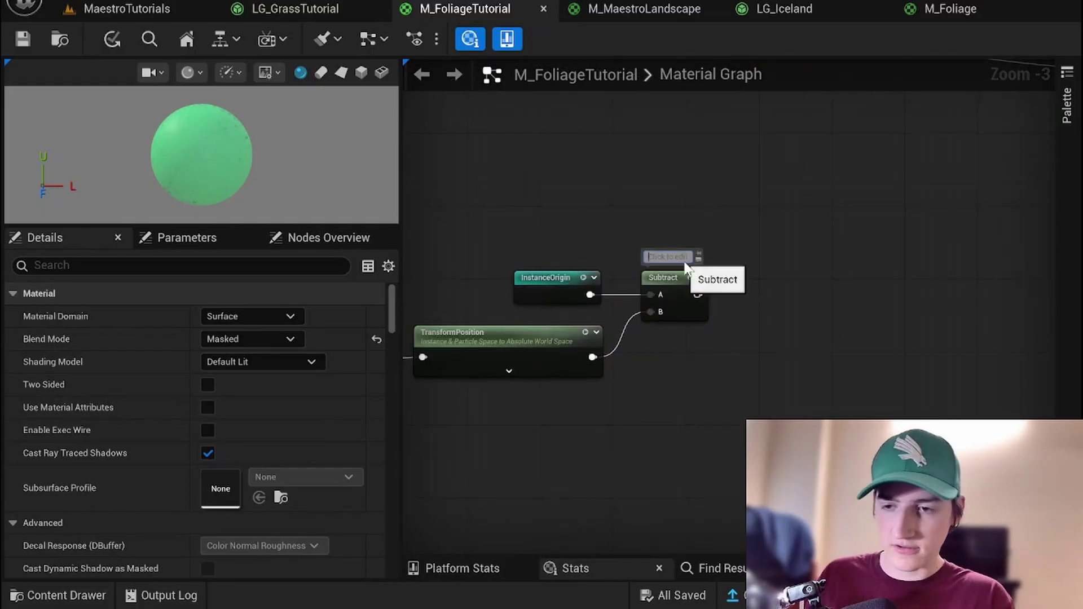
left_click_drag(698, 294, 735, 286)
type("norm")
left_click(672, 309)
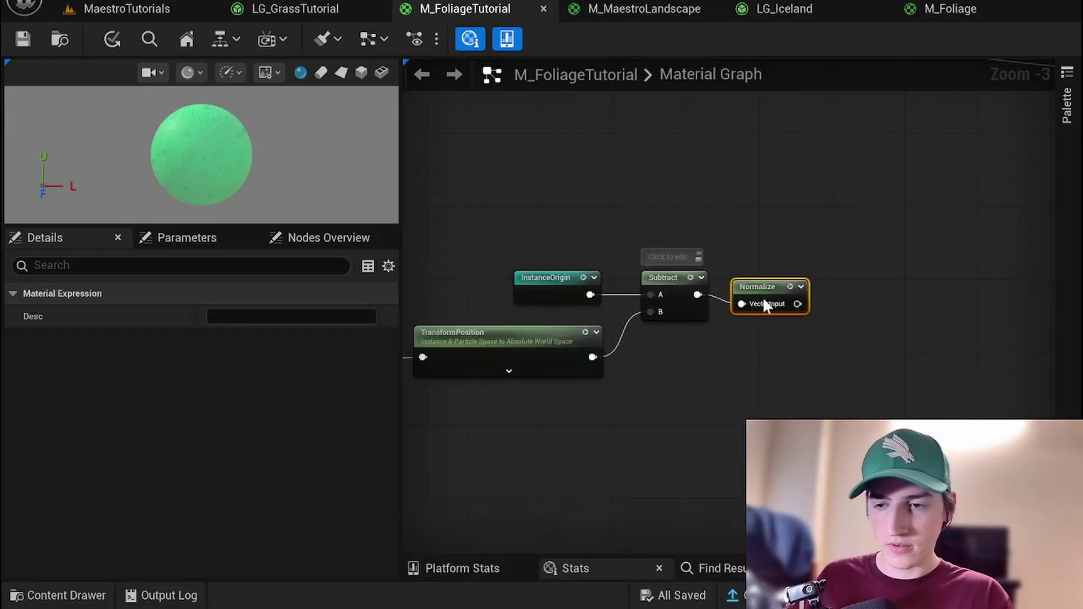
left_click_drag(763, 291, 761, 282)
left_click(731, 233)
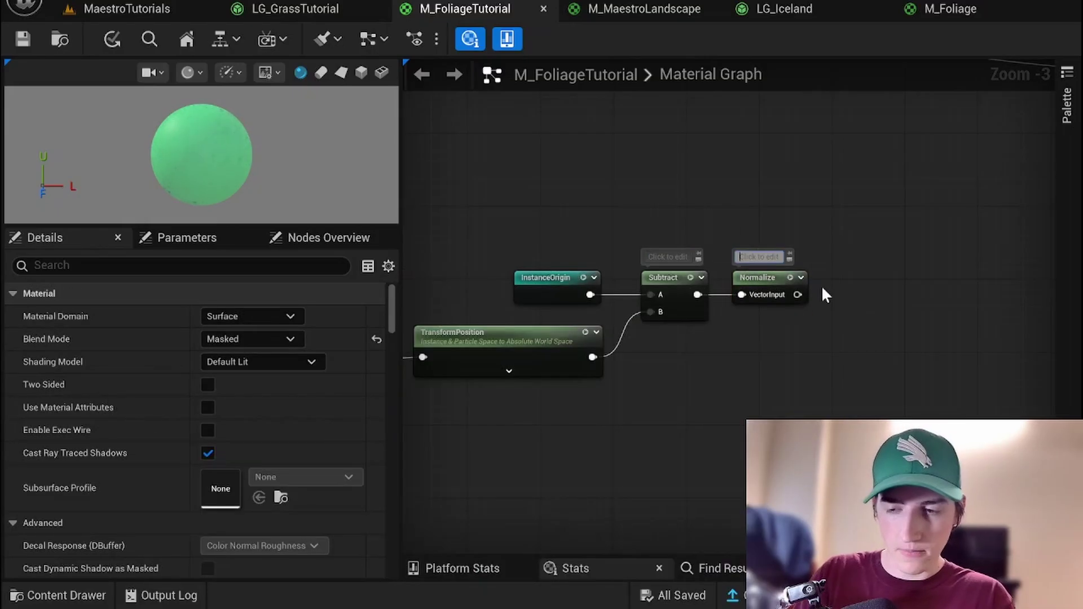
Wrap the constant, TransformPosition, InstanceOrigin, Subtract and Normalize nodes in a comment titled "Local Up Vector"
scroll(827, 294, "down", 3)
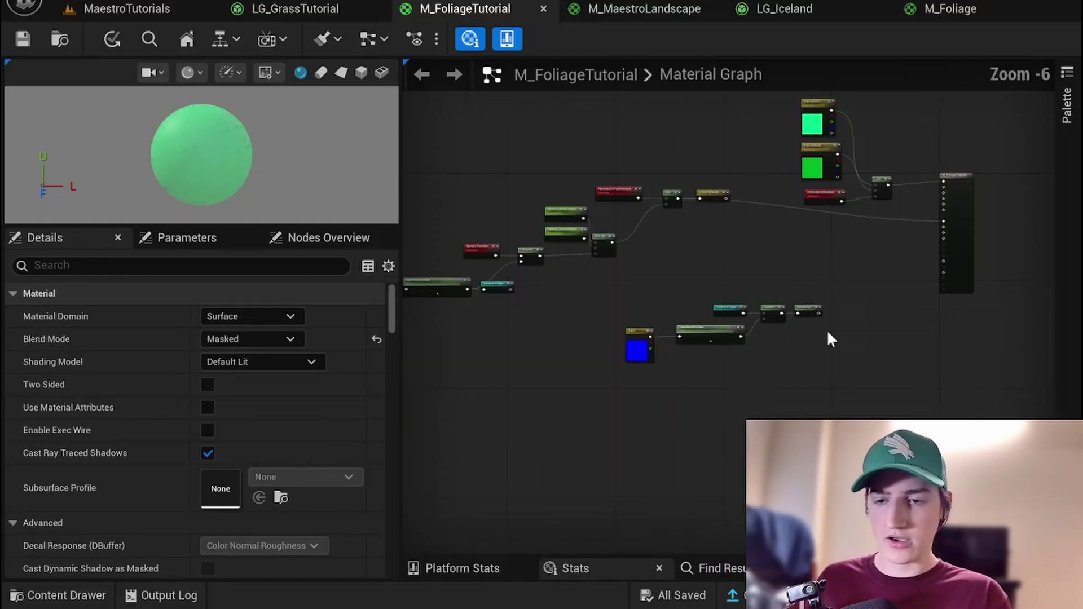
left_click_drag(604, 267, 846, 395)
key("c")
left_click_drag(773, 310, 787, 346)
type("Local Up Vector")
key("Return")
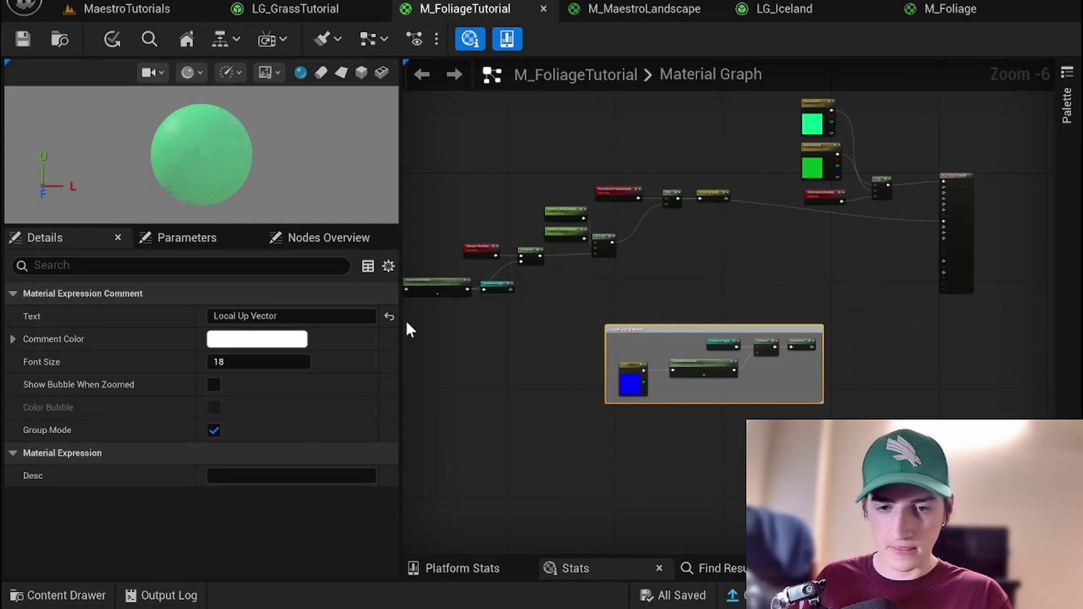
Set the Local Up Vector comment's color to blue
left_click(299, 339)
left_click_drag(358, 381, 277, 380)
left_click_drag(333, 357, 279, 357)
left_click(491, 551)
Move the Local Up Vector comment group slightly upward and save the material
scroll(682, 387, "up", 2)
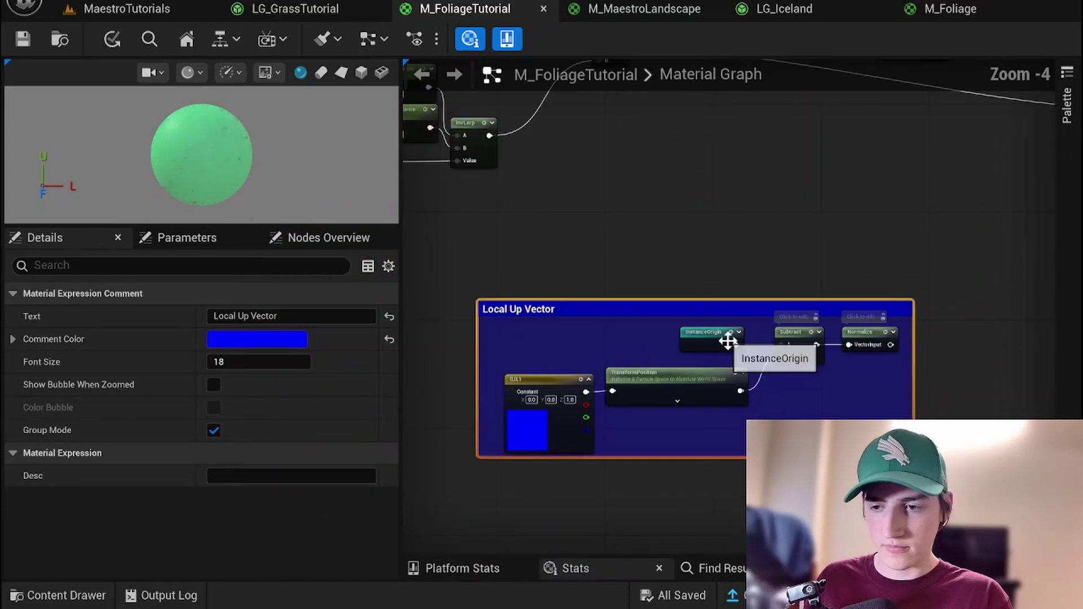
left_click_drag(725, 315, 719, 284)
right_click_drag(892, 280, 733, 339)
left_click(731, 254)
key("ctrl+s")
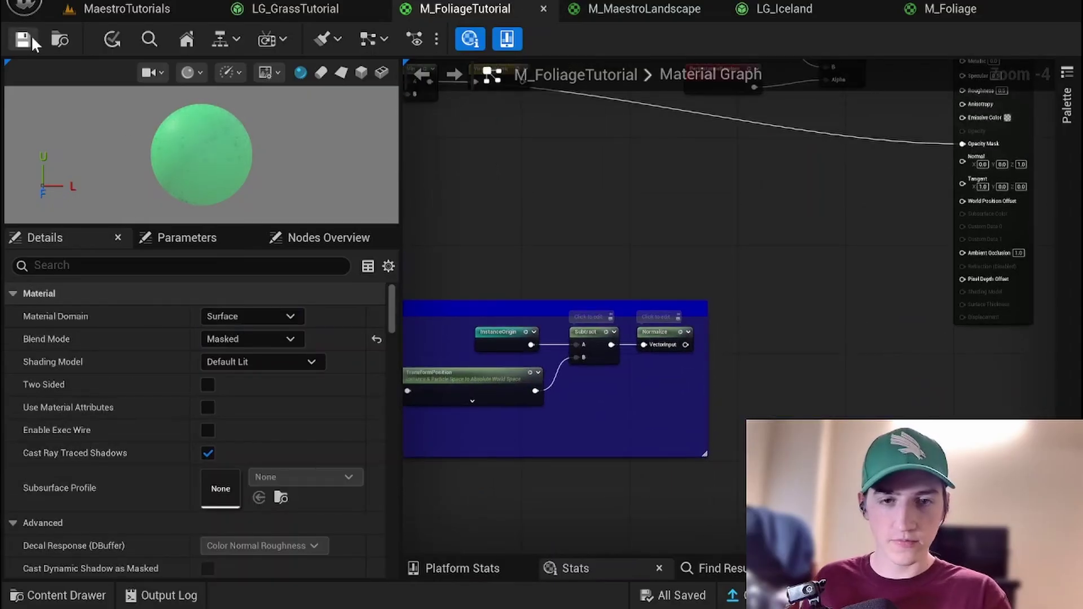
Add a VisibilityMask reroute reference in the free space above the Local Up Vector comment
right_click_drag(722, 318, 784, 277)
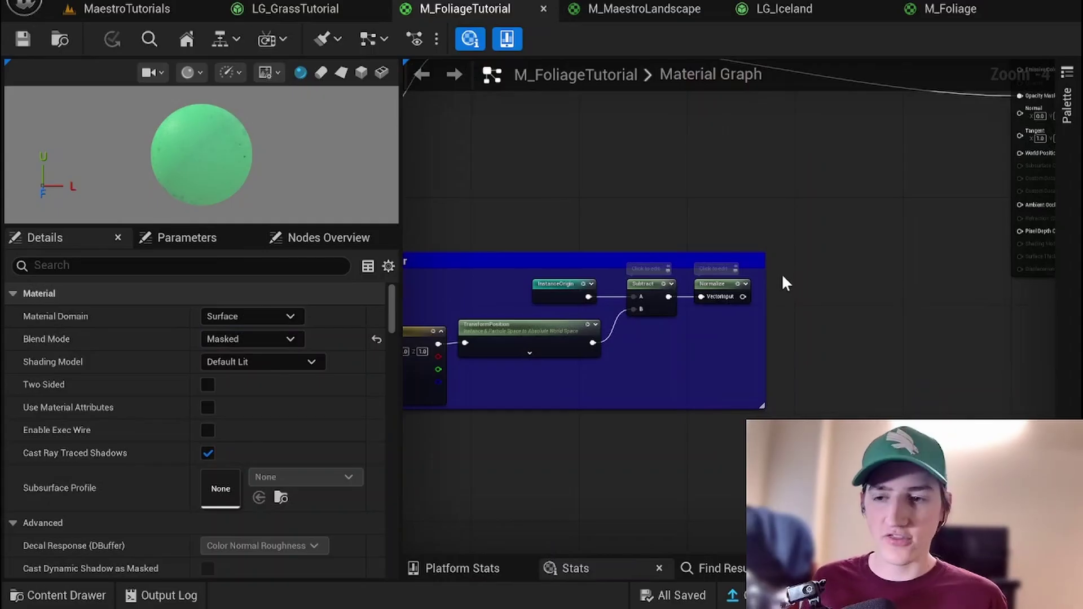
right_click_drag(782, 277, 816, 264)
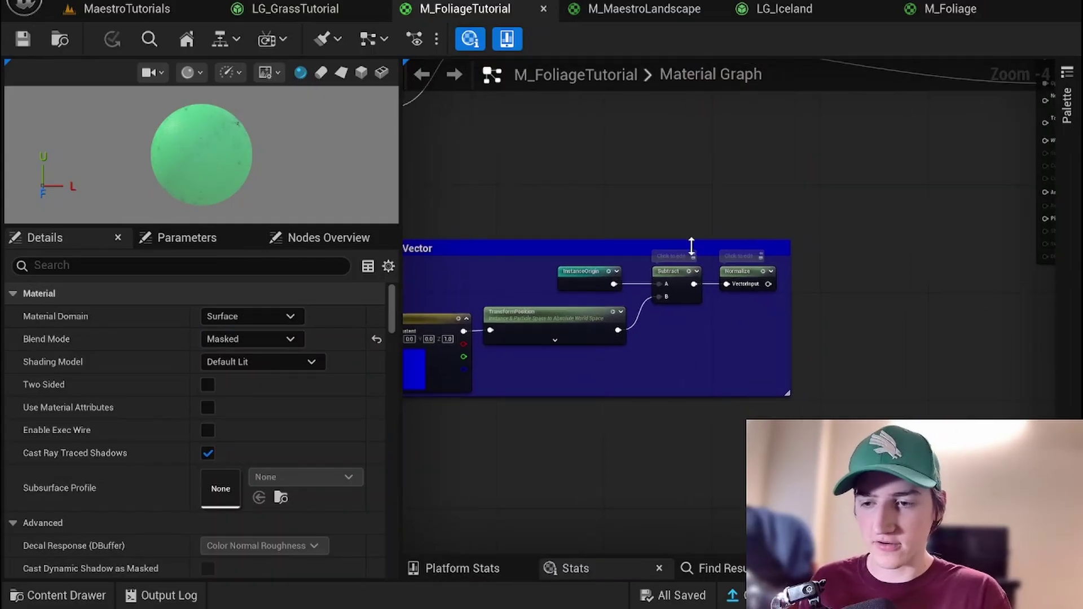
left_click_drag(691, 241, 699, 243)
right_click_drag(686, 187, 777, 292)
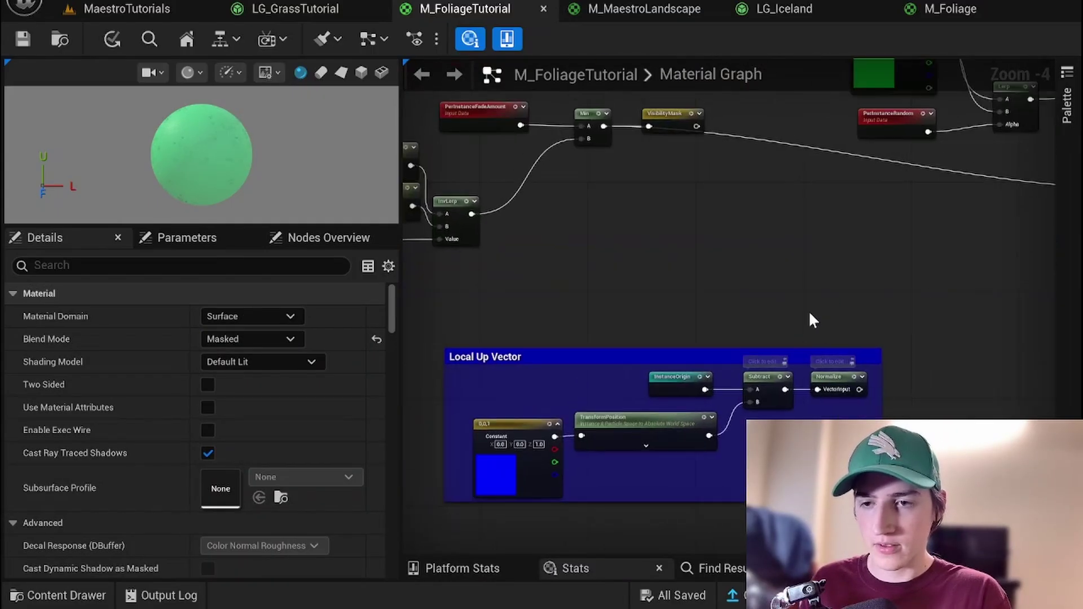
right_click_drag(678, 139, 668, 231)
right_click(671, 228)
type("vsi")
key("BackSpace")
key("BackSpace")
key("BackSpace")
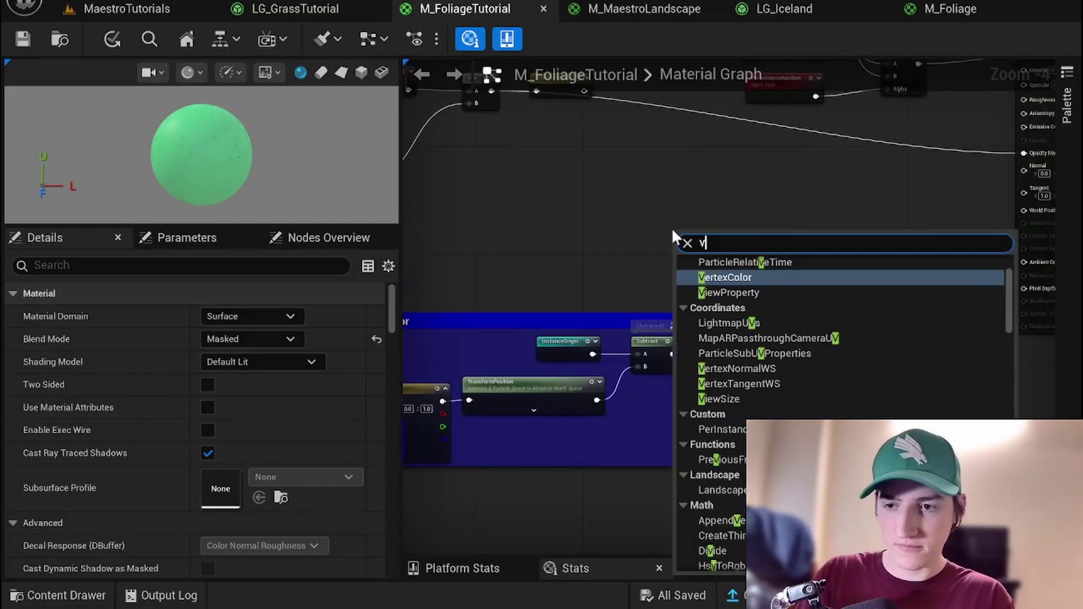
type("vis")
left_click(744, 287)
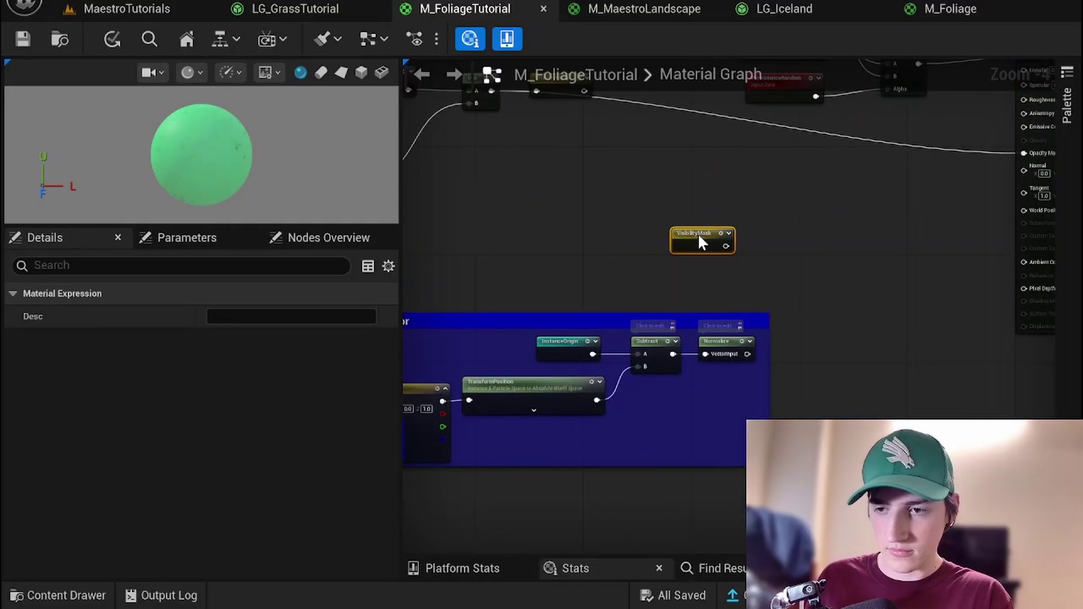
Add a 1-x node fed by the VisibilityMask reference and line the two nodes up
mouse_move(683, 240)
left_mouse_down()
mouse_move(624, 227)
mouse_move(699, 233)
left_mouse_up()
type("1")
left_click(777, 300)
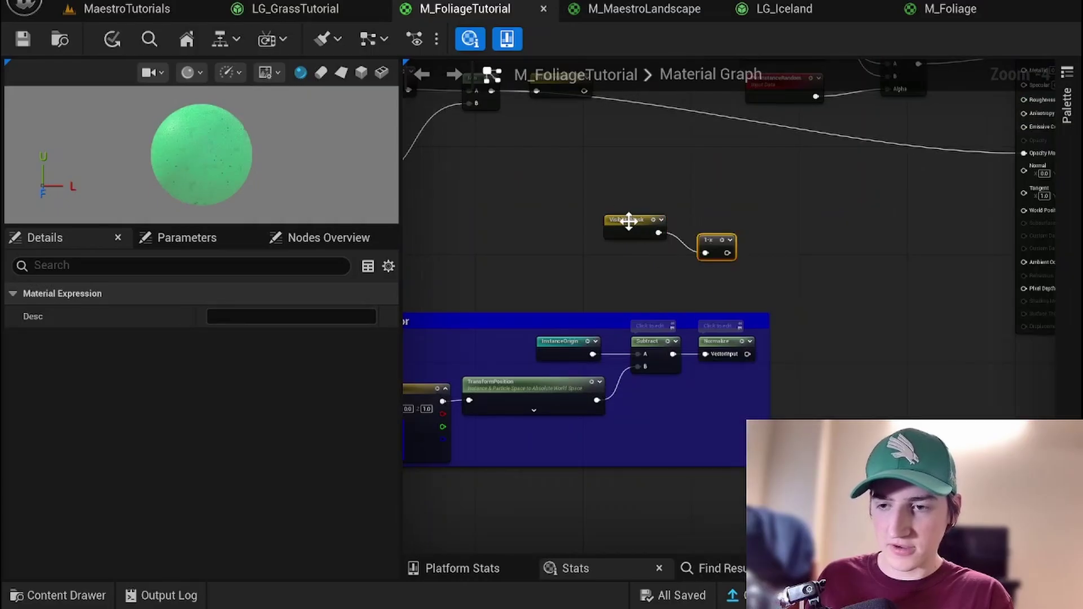
left_click_drag(619, 221, 621, 244)
left_click(801, 256)
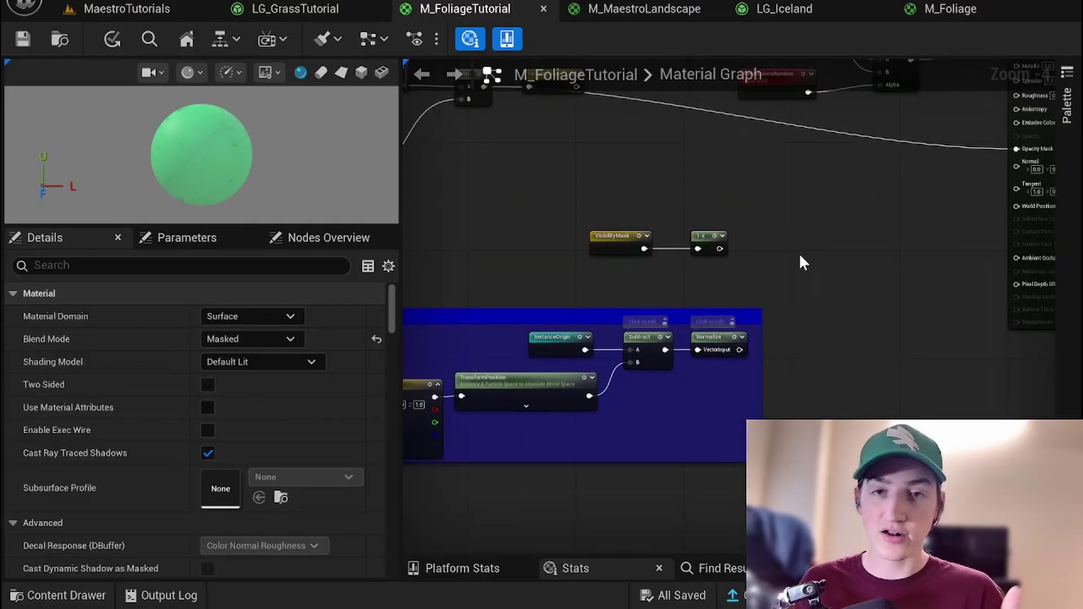
Extend the Local Up Vector comment slightly downward and multiply the 1-x output by the Normalize output in a new Multiply node
right_click_drag(814, 276, 780, 216)
left_click_drag(710, 401, 712, 412)
right_click_drag(812, 326, 742, 354)
right_click_drag(745, 282, 793, 327)
left_click(716, 232)
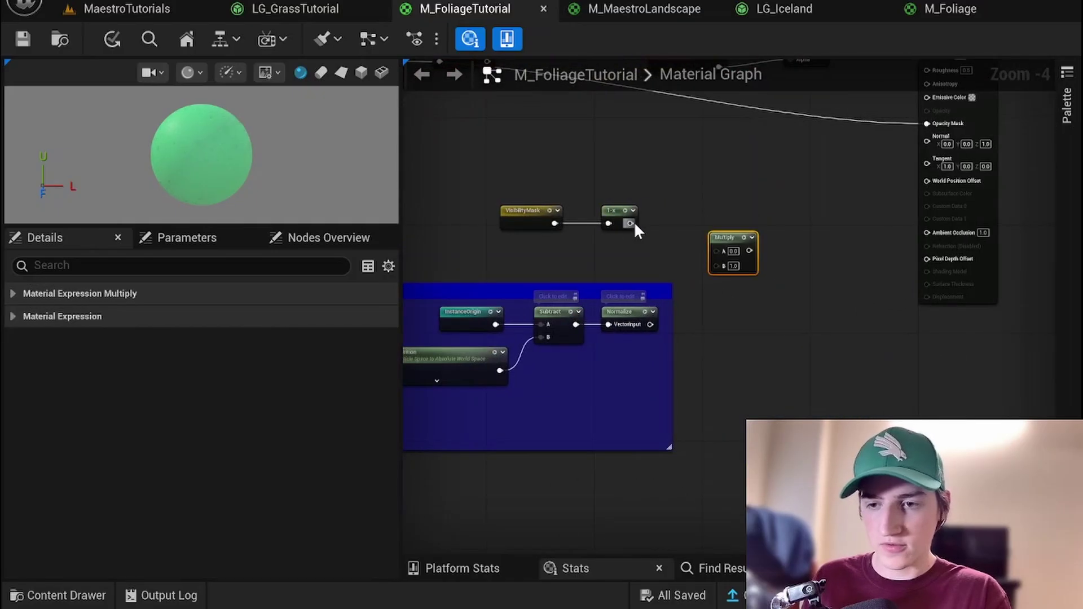
left_click_drag(631, 223, 717, 251)
left_click_drag(650, 324, 797, 250)
Multiply that result by a new scalar parameter named DownDistance, and shift the material output node farther from the network
left_click(788, 233)
left_click(790, 234)
left_click(713, 319)
left_click(713, 319)
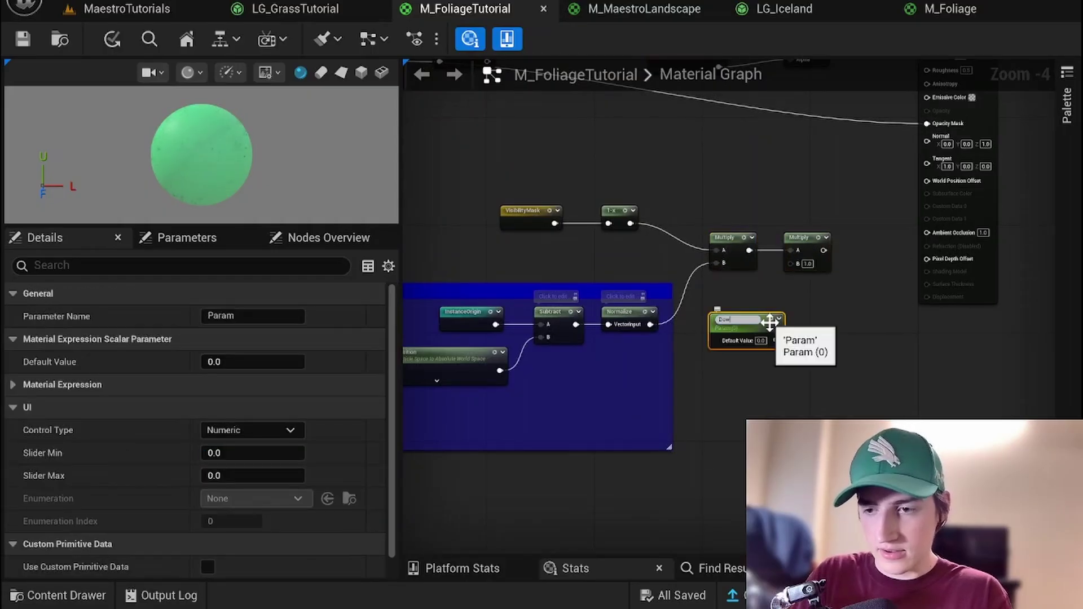
type("DownDistance")
key("Return")
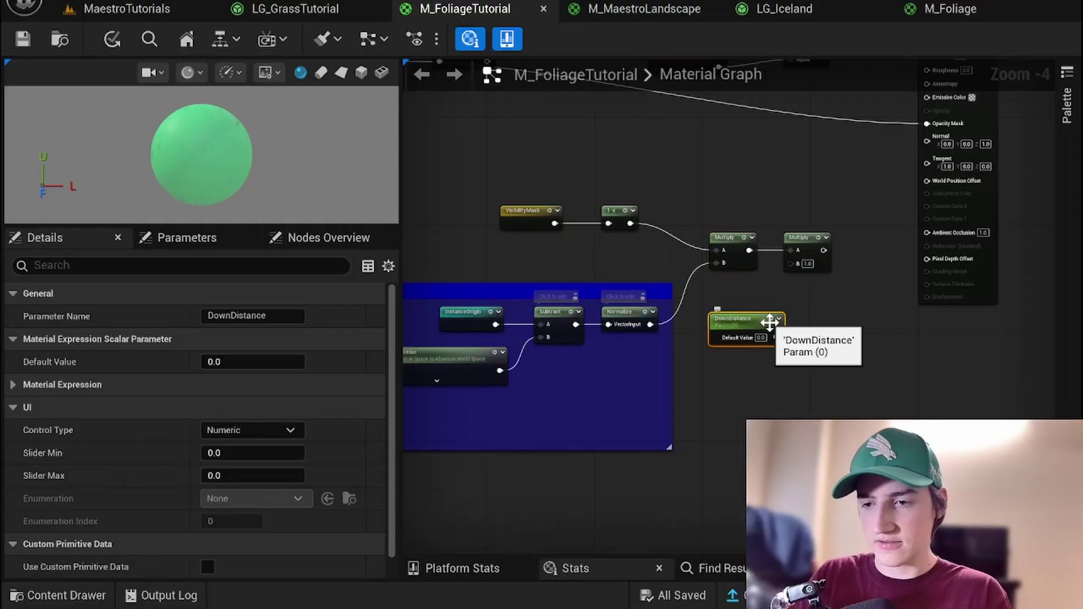
left_click_drag(776, 337, 794, 267)
right_click_drag(861, 280, 698, 322)
left_click_drag(783, 260, 896, 261)
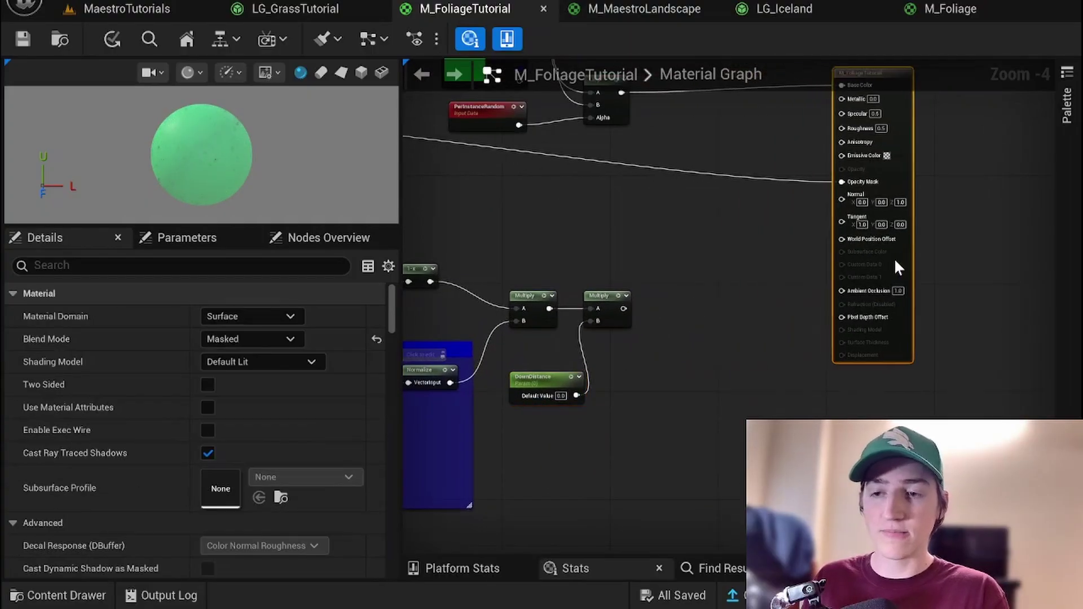
Add an ObjectScale node and place it below the DownDistance parameter
right_click(678, 310)
type("obj")
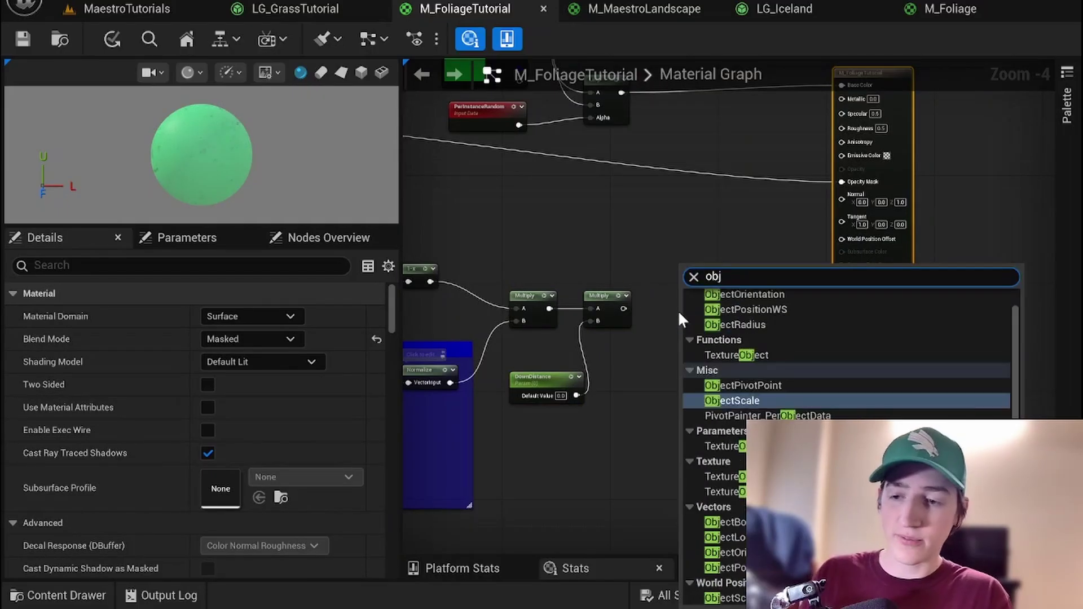
left_click(754, 399)
right_click_drag(688, 324, 709, 310)
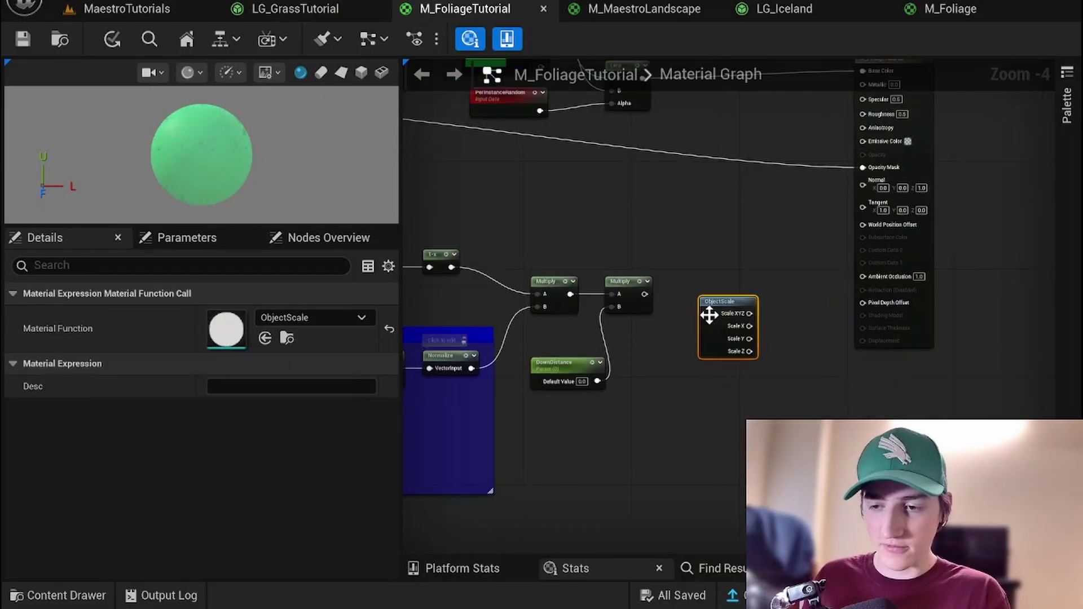
left_click_drag(708, 309, 554, 442)
Add a third Multiply node combining the DownDistance product as A with ObjectScale's Scale Z as B
left_click(663, 336)
key("m")
left_click(685, 289)
left_click_drag(645, 294, 692, 293)
left_click_drag(594, 473, 700, 316)
left_click(709, 384)
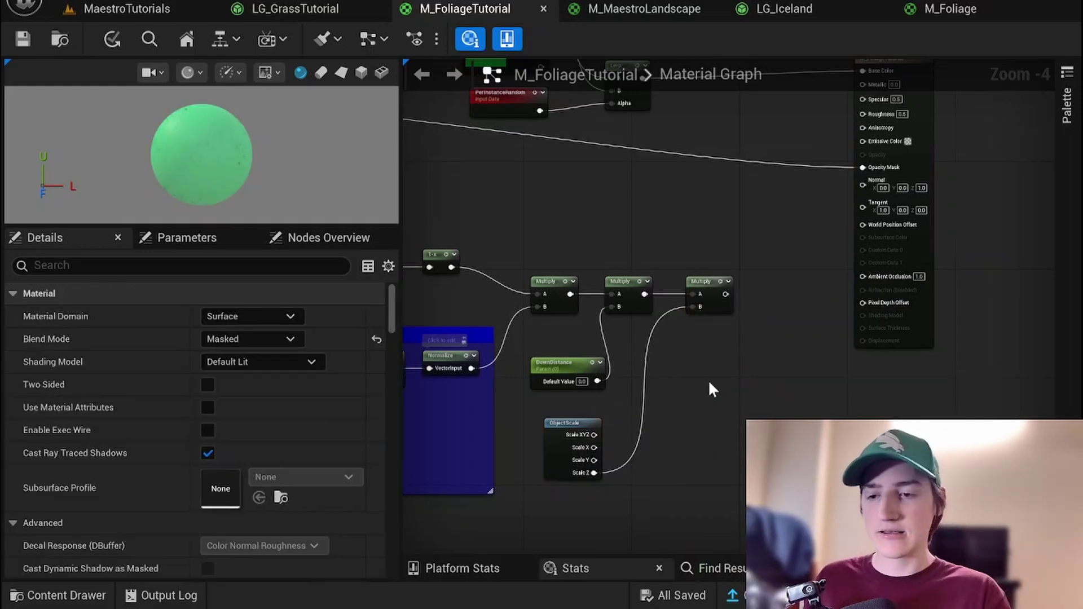
Connect the last Multiply node to the material's World Position Offset and save the material
right_click_drag(709, 286, 709, 320)
left_click_drag(709, 320, 871, 258)
left_click(738, 265)
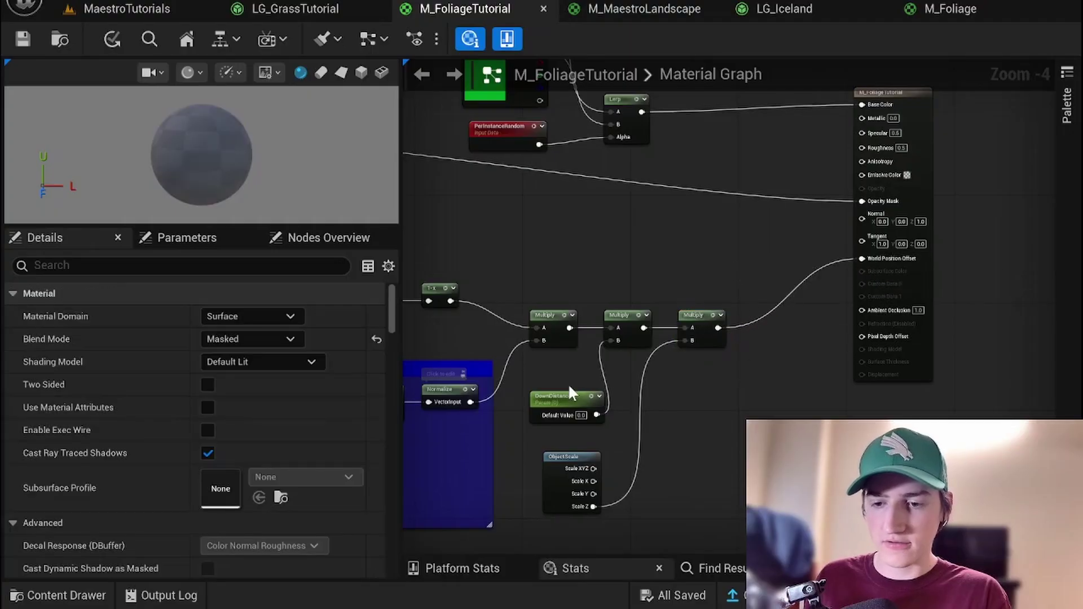
left_click(12, 42)
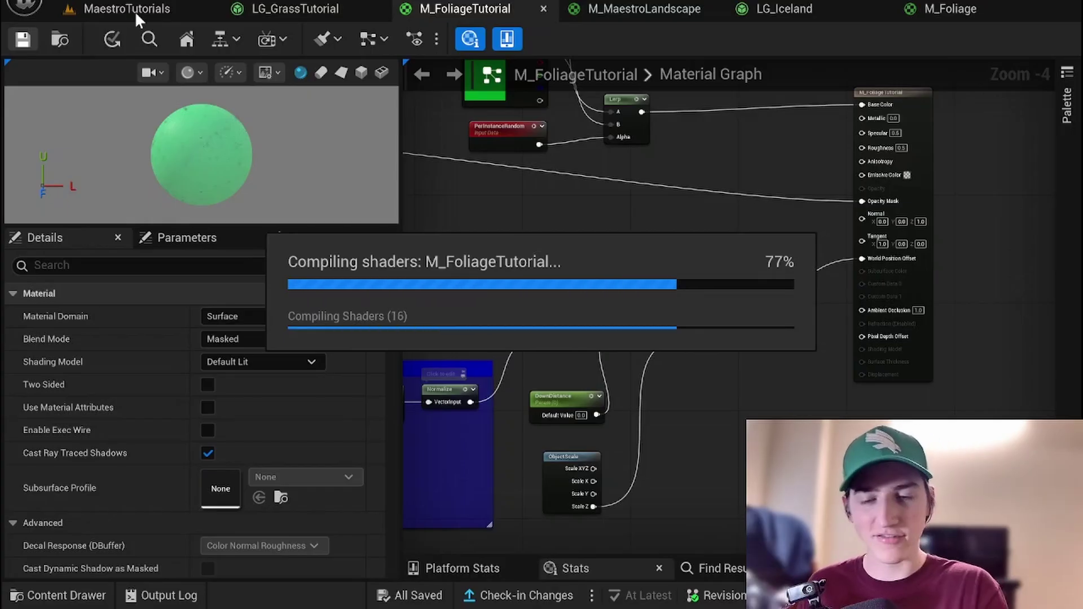
key("ctrl+s")
Float M_FoliageTutorial in its own window beside the MaestroTutorials level and bring both the grass and the DownDistance node into view
left_click(134, 6)
left_click_drag(489, 8, 761, 11)
right_click_drag(389, 356, 360, 338)
key("w")
right_click_drag(824, 299, 711, 148)
right_click_drag(893, 217, 915, 215)
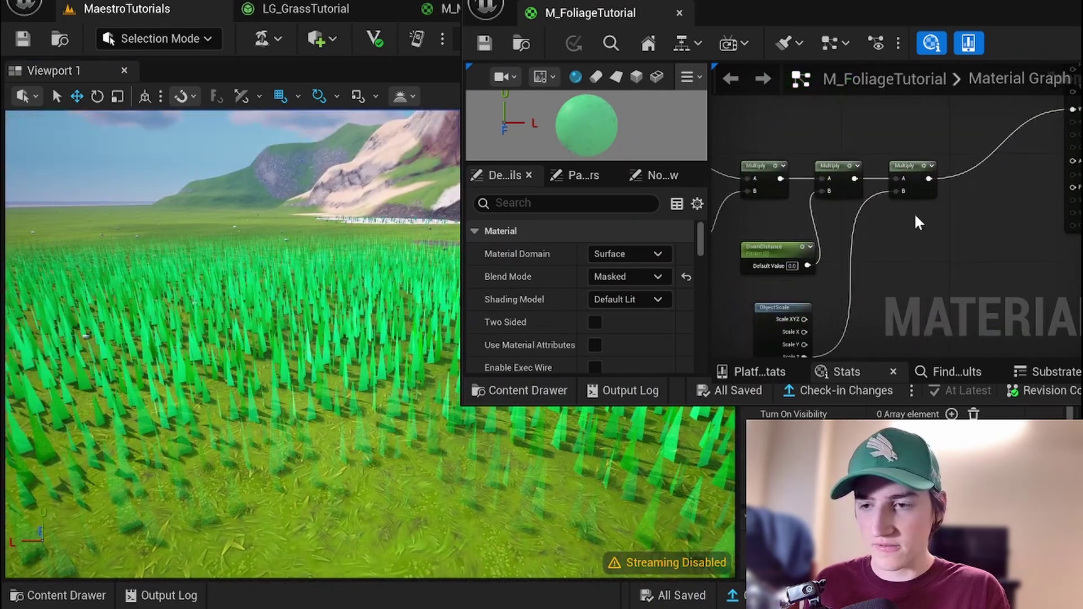
Try negative and positive default values on the DownDistance parameter and settle on 200
left_click(752, 241)
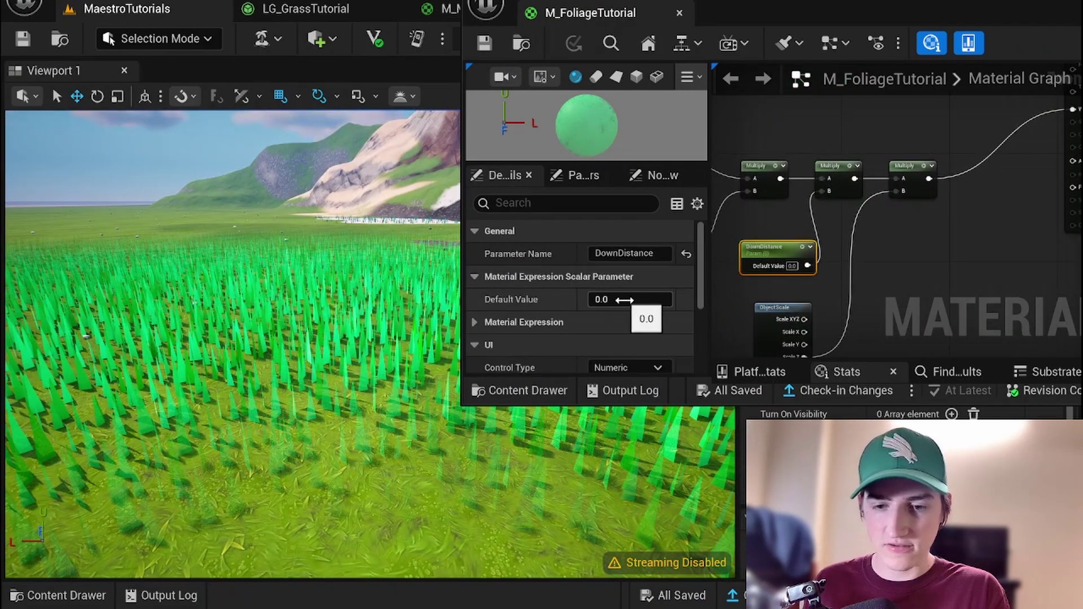
left_click_drag(624, 299, 493, 300)
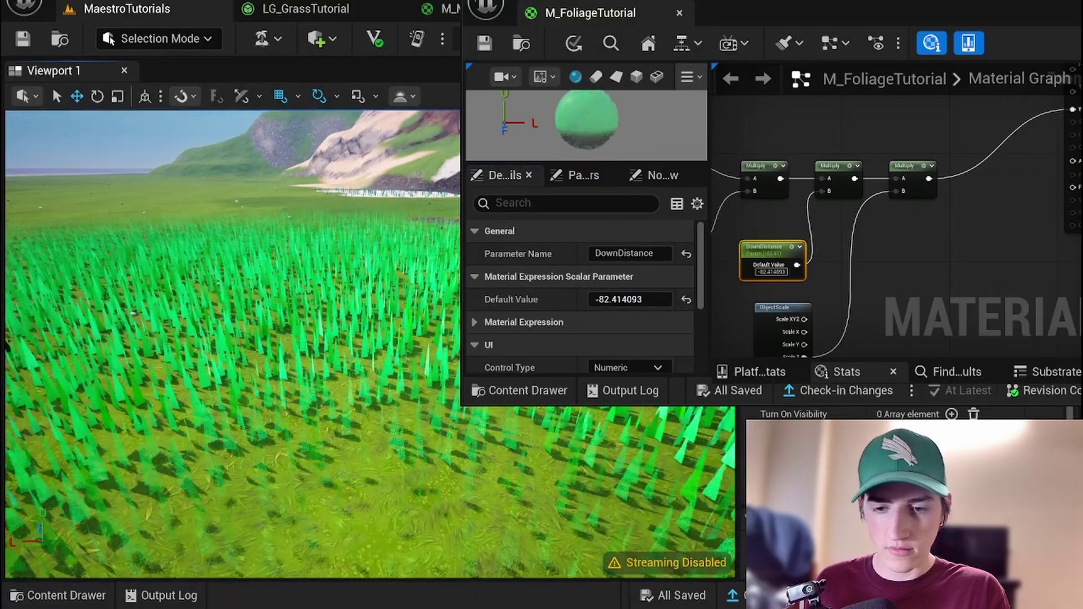
mouse_move(633, 300)
left_mouse_down()
mouse_move(553, 299)
mouse_move(627, 299)
mouse_move(615, 300)
left_mouse_up()
left_click(615, 297)
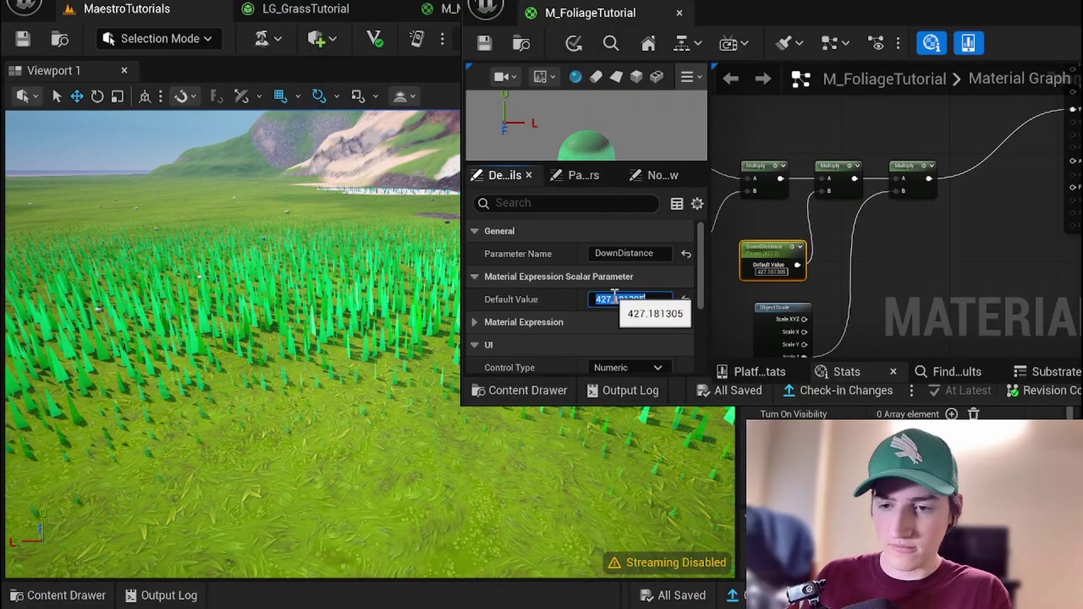
type("3")
type("00")
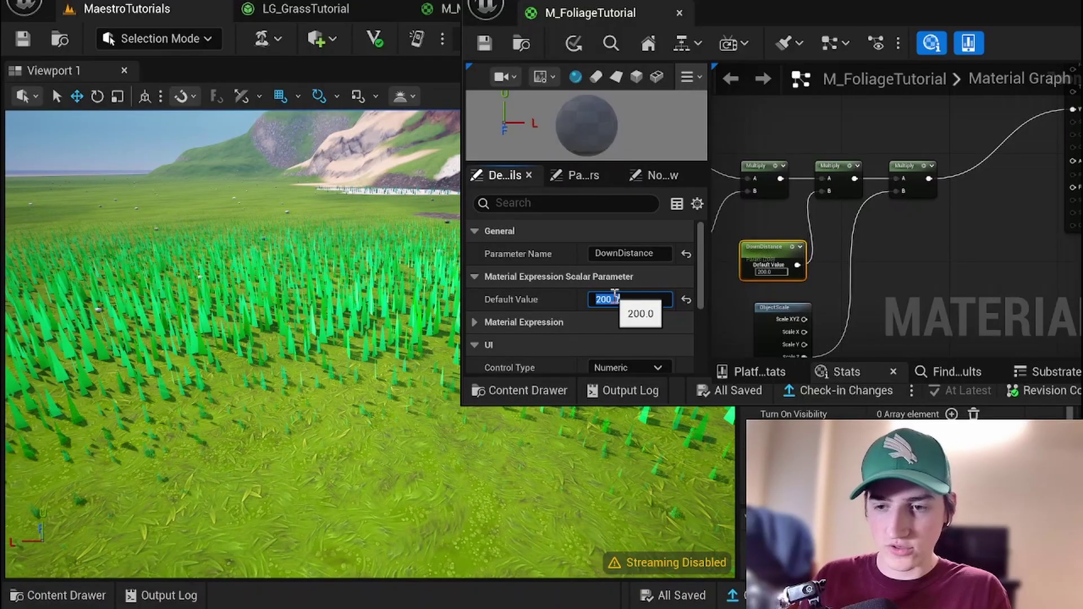
key("Return")
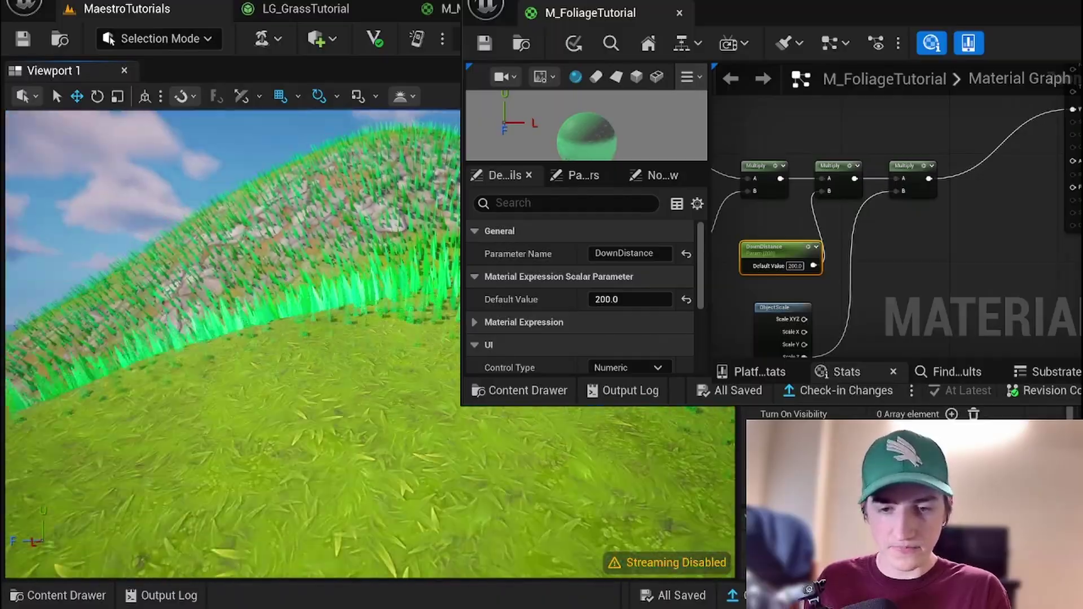
Inspect the fading grass on the hillside in the level and review the Local Up Vector part of the graph
right_click_drag(255, 307, 198, 229)
right_click_drag(1058, 180, 981, 195)
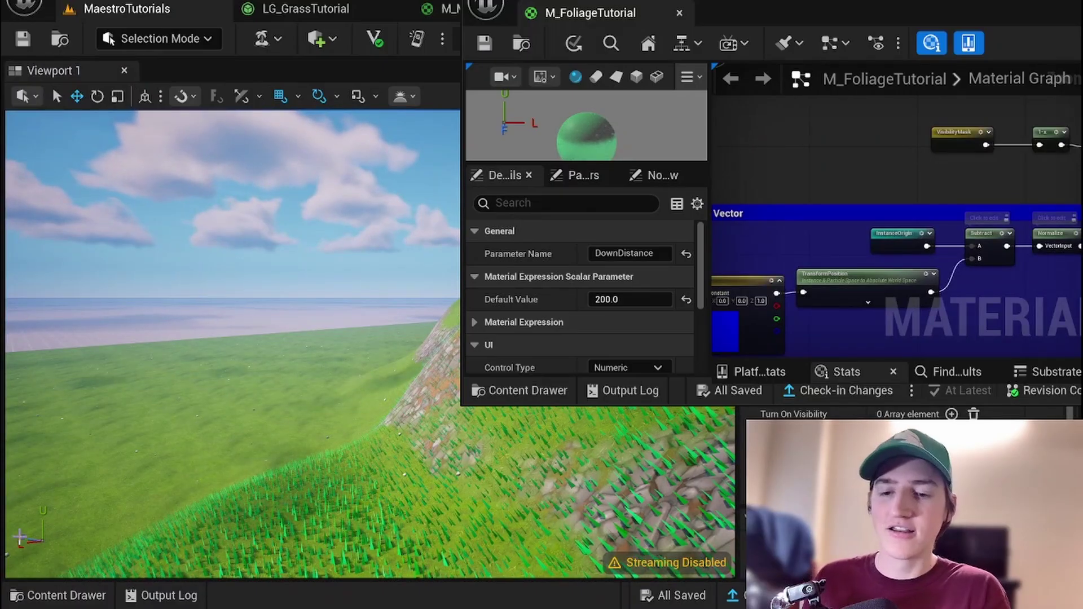
Inspect the sinking grass on the hillside and dock the floating M_FoliageTutorial editor back among the main window's editors
right_click_drag(327, 390, 307, 432)
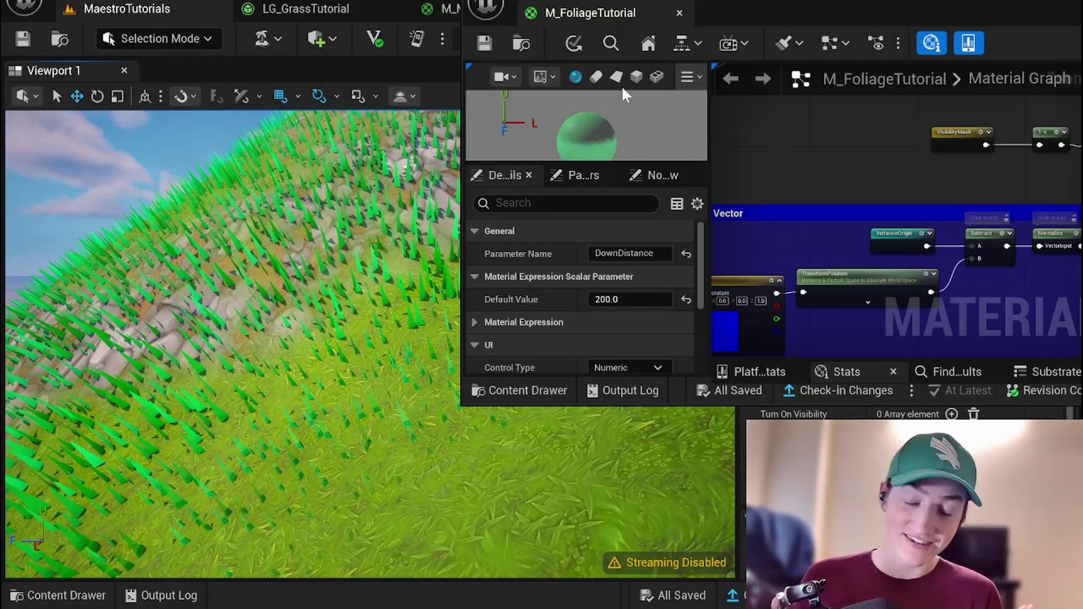
right_click_drag(801, 139, 733, 127)
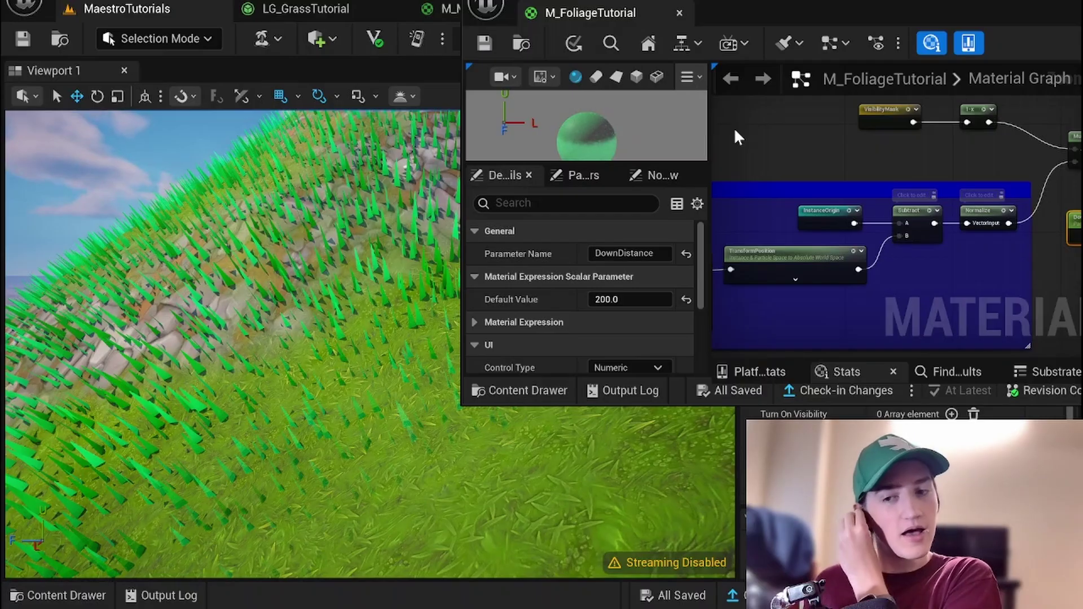
right_click_drag(903, 142, 735, 197)
right_click_drag(899, 292, 762, 291)
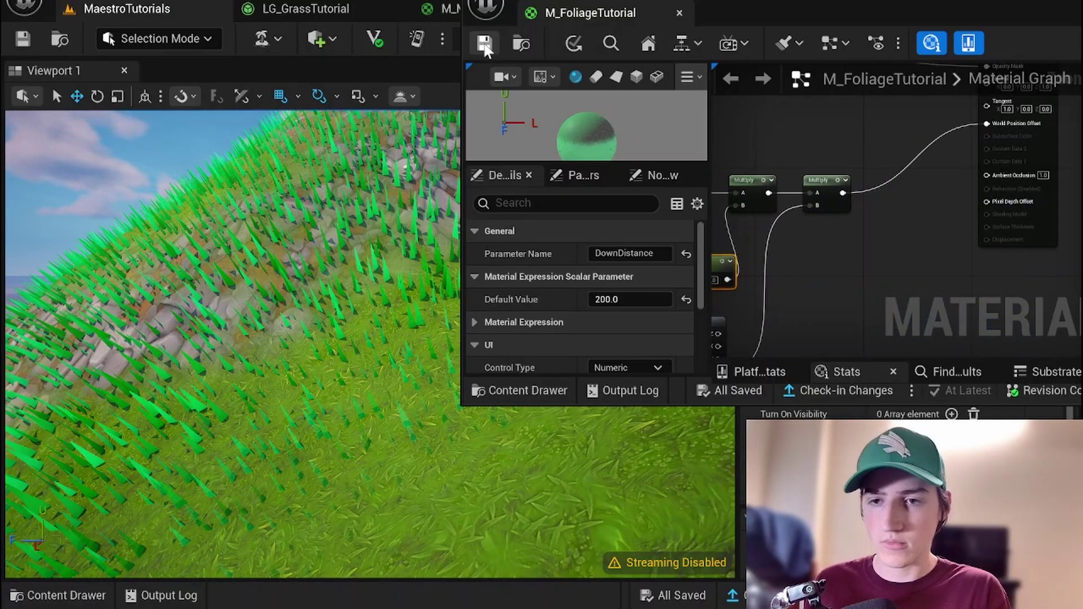
right_click_drag(334, 247, 428, 276)
right_click_drag(248, 231, 236, 225)
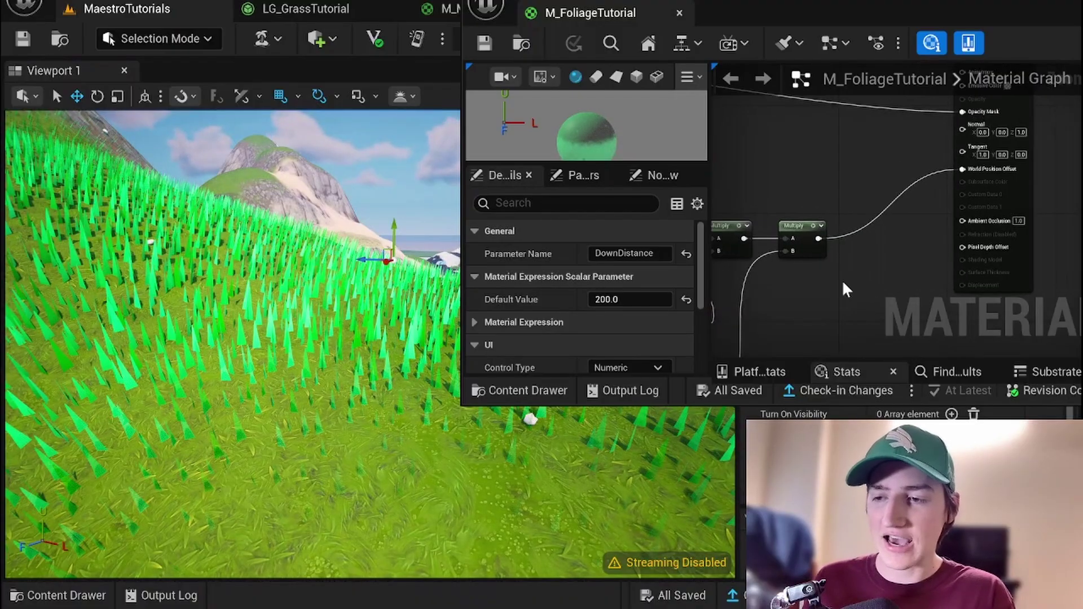
left_click_drag(619, 22, 384, 8)
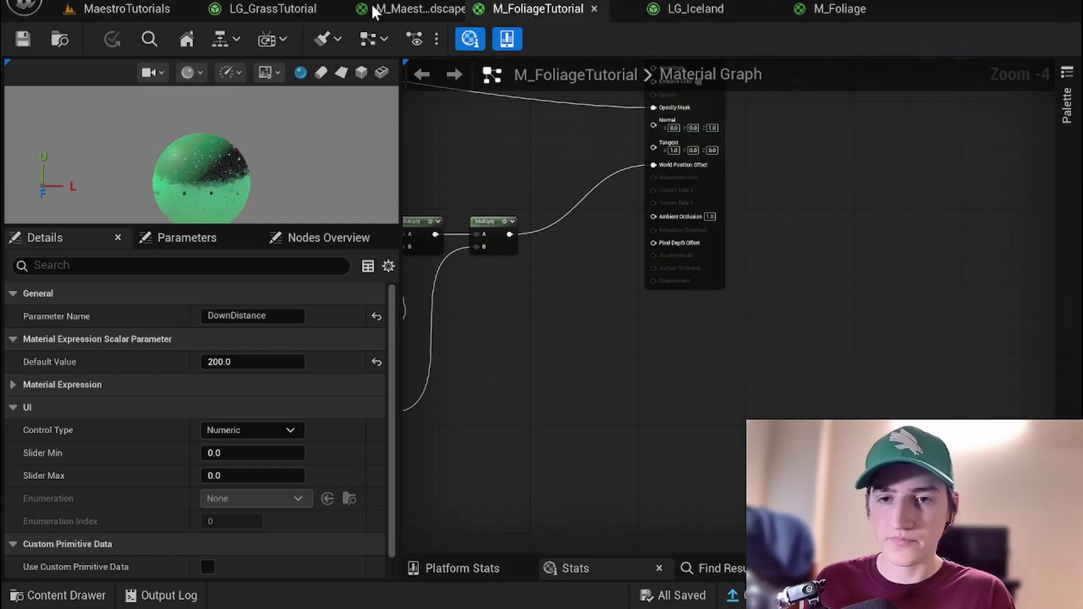
Search the Epic content folder for "wind" and place the SimpleGrassWind function in the material graph near the last Multiply node
left_click(58, 595)
scroll(87, 488, "down", 5)
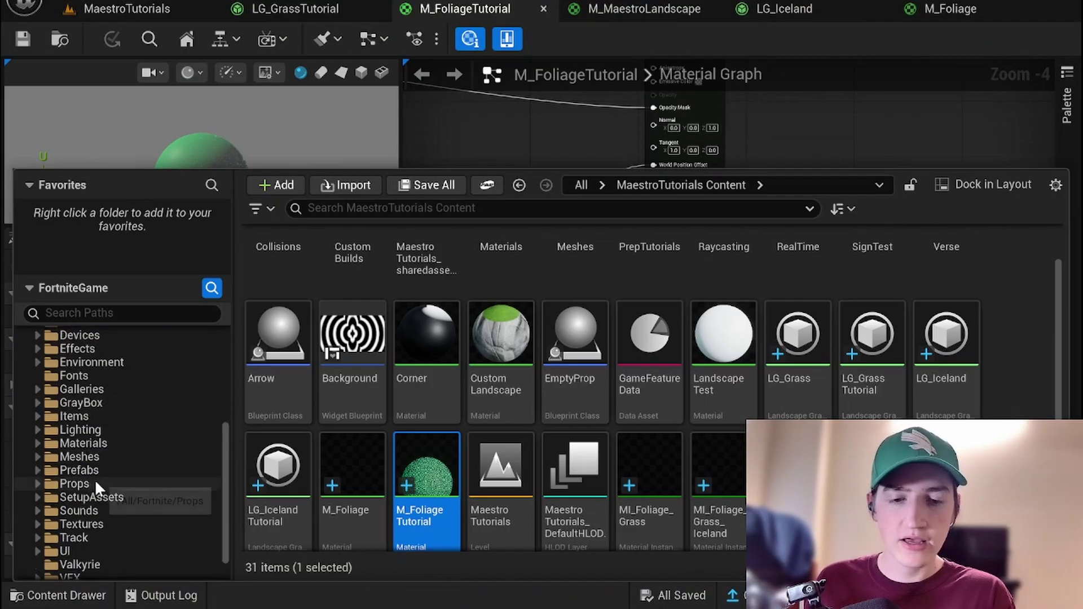
left_click(85, 572)
left_click(362, 208)
type("wi")
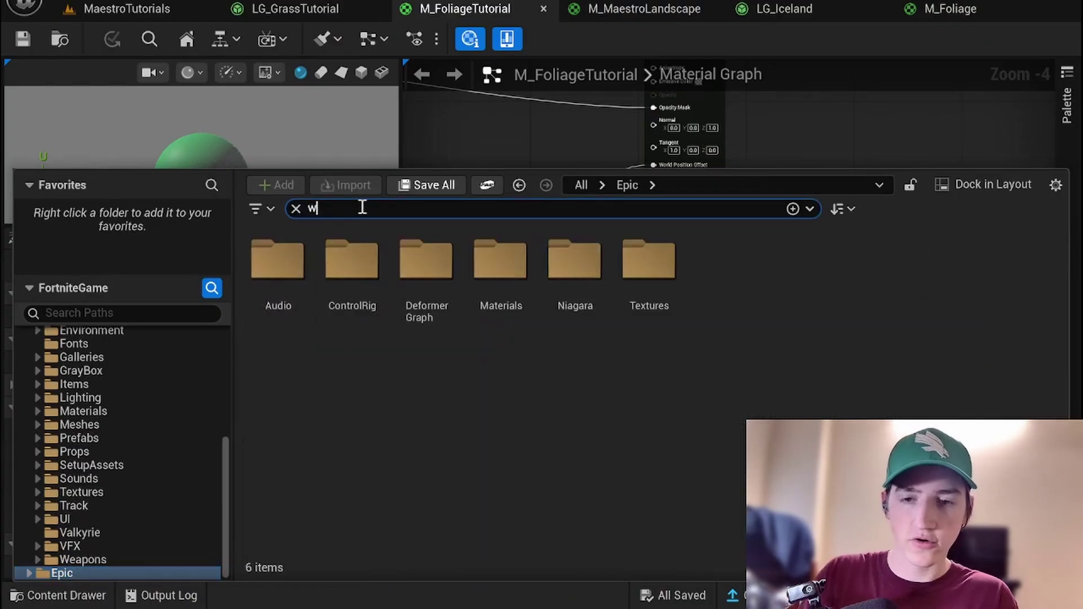
type("nd")
mouse_move(272, 307)
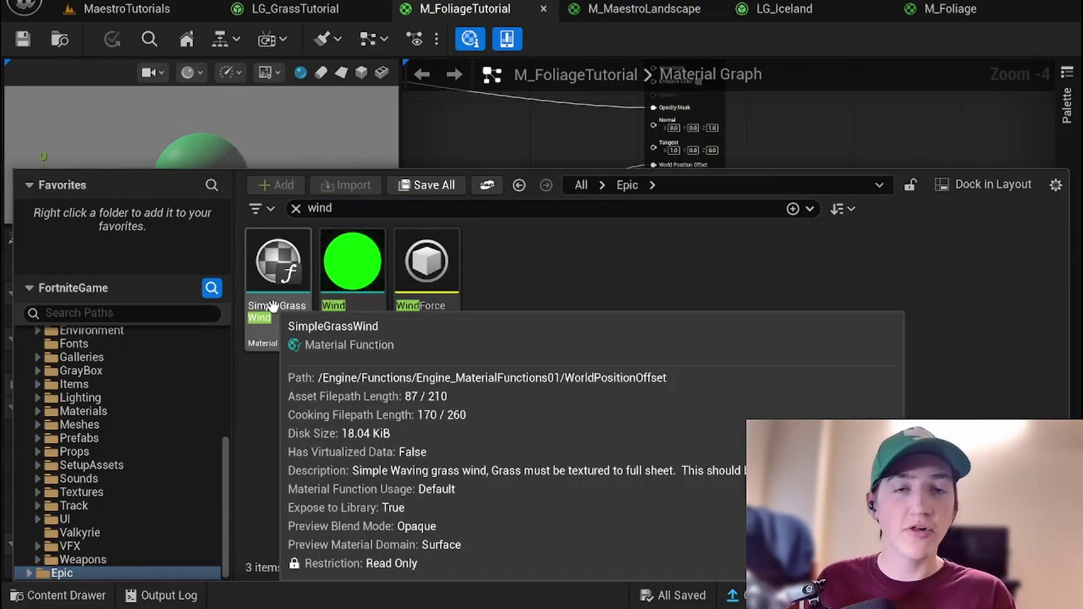
left_click_drag(272, 307, 522, 159)
right_click_drag(522, 160, 549, 164)
left_click(555, 133)
left_click_drag(550, 139, 591, 158)
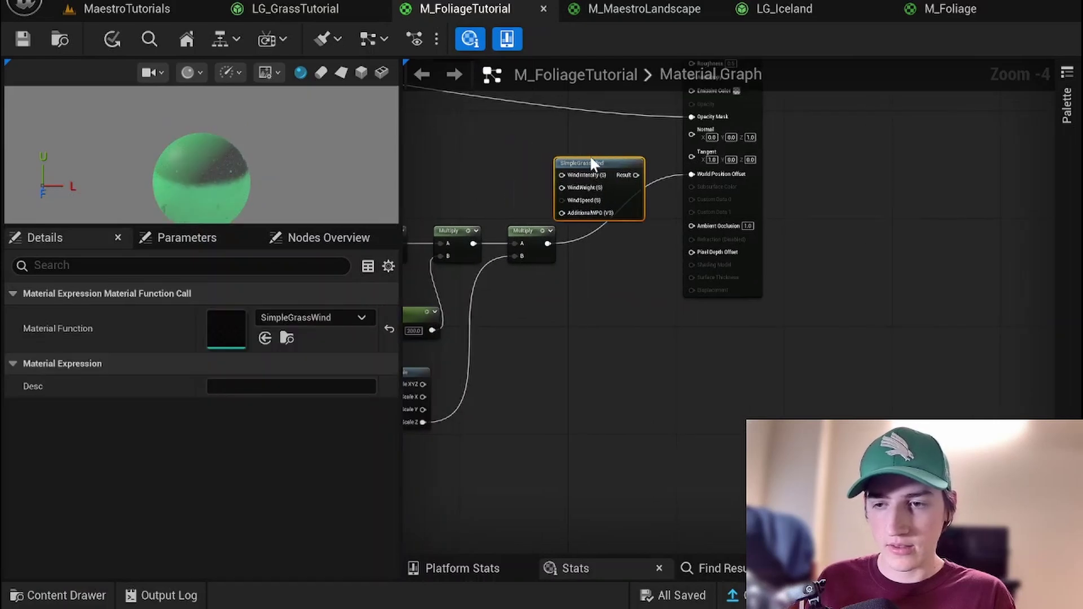
Wire SimpleGrassWind between the last Multiply and the material, using its AdditionalWPO input and connecting Result to World Position Offset
right_click_drag(591, 158, 542, 191)
left_click_drag(703, 222, 776, 229)
left_click_drag(545, 198, 586, 210)
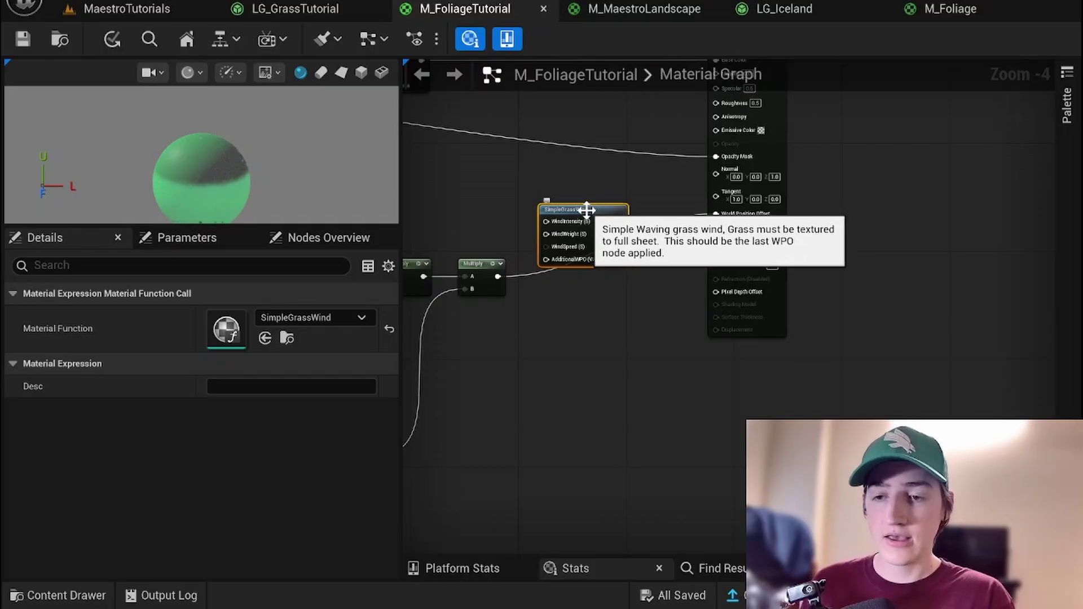
left_click_drag(587, 206, 714, 213)
left_click(506, 243)
left_click_drag(498, 277, 595, 258)
Add a scalar parameter named WindIntensity beside the SimpleGrassWind node
right_click_drag(511, 193, 594, 187)
scroll(595, 188, "up", 1)
left_click(575, 164)
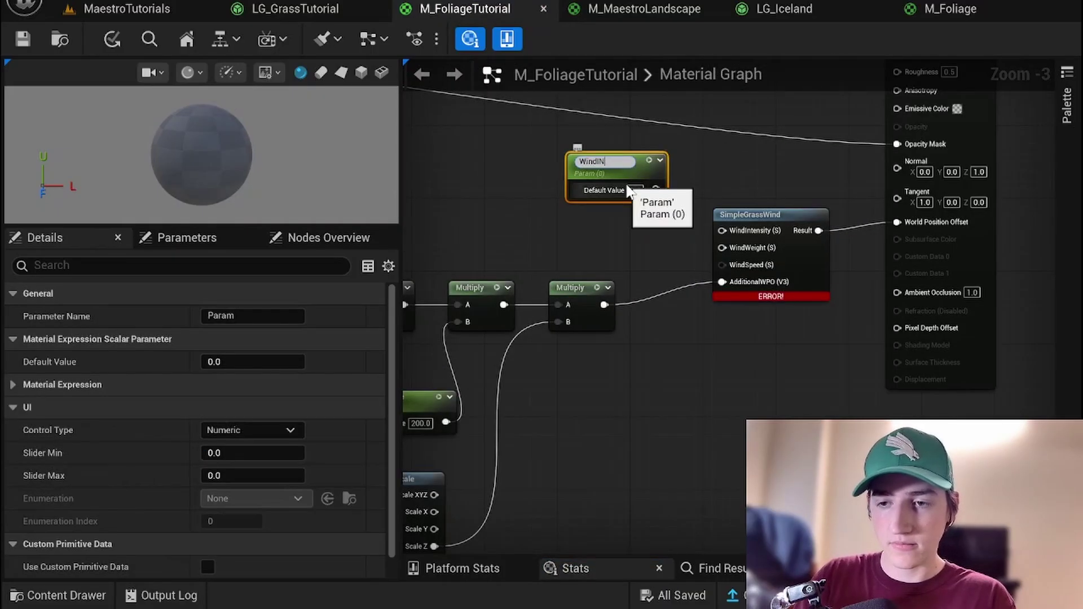
type("WindIntensity")
key("Return")
Add a constant with value 1 and connect it to SimpleGrassWind's WindWeight input
left_click(590, 211)
left_click(590, 211)
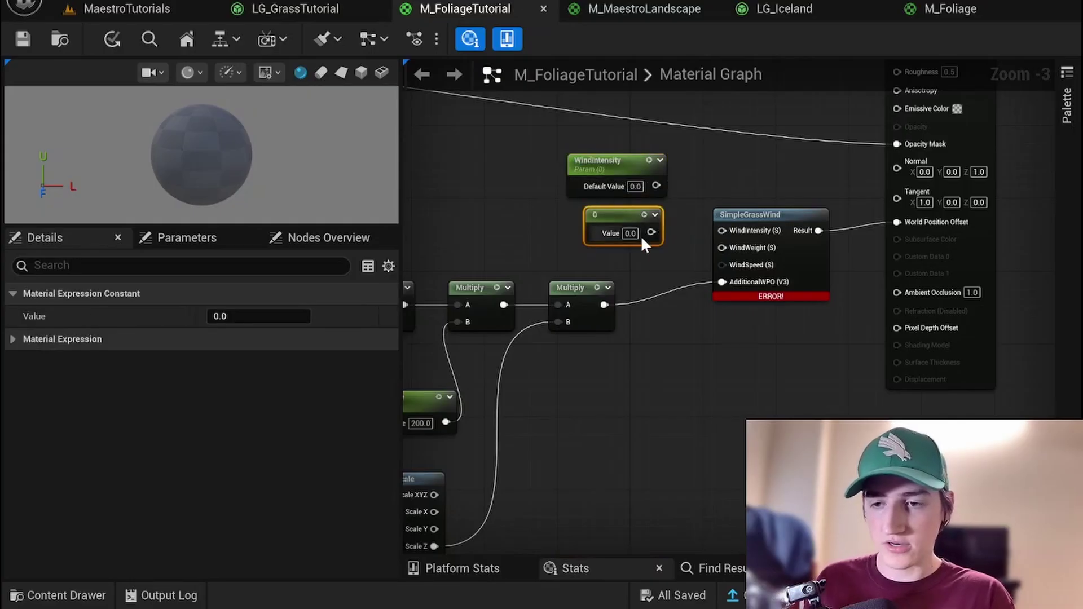
left_click_drag(651, 233, 722, 248)
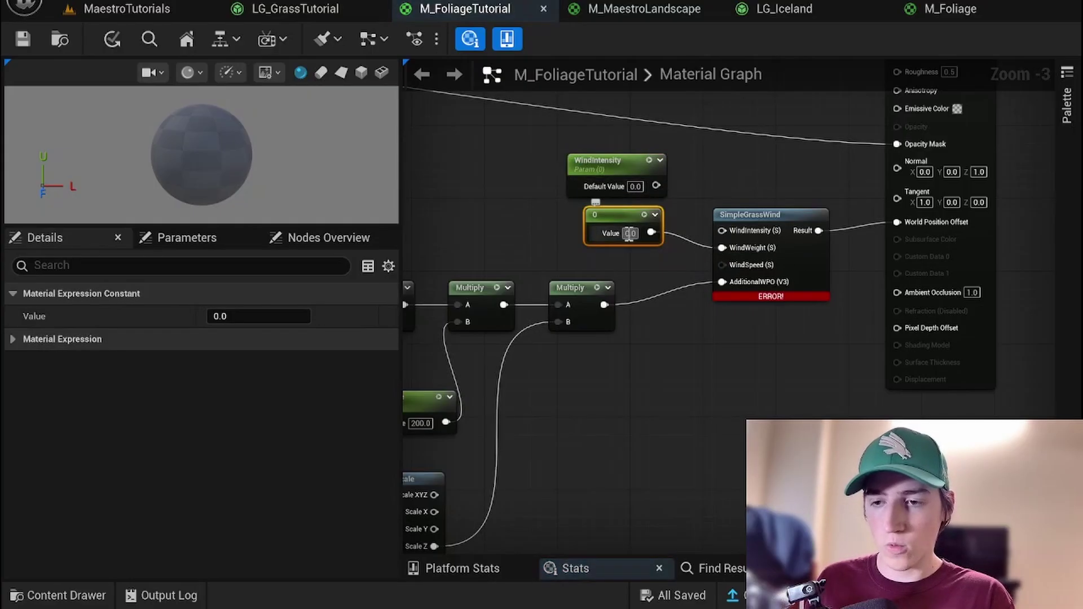
type("1")
left_click(669, 201)
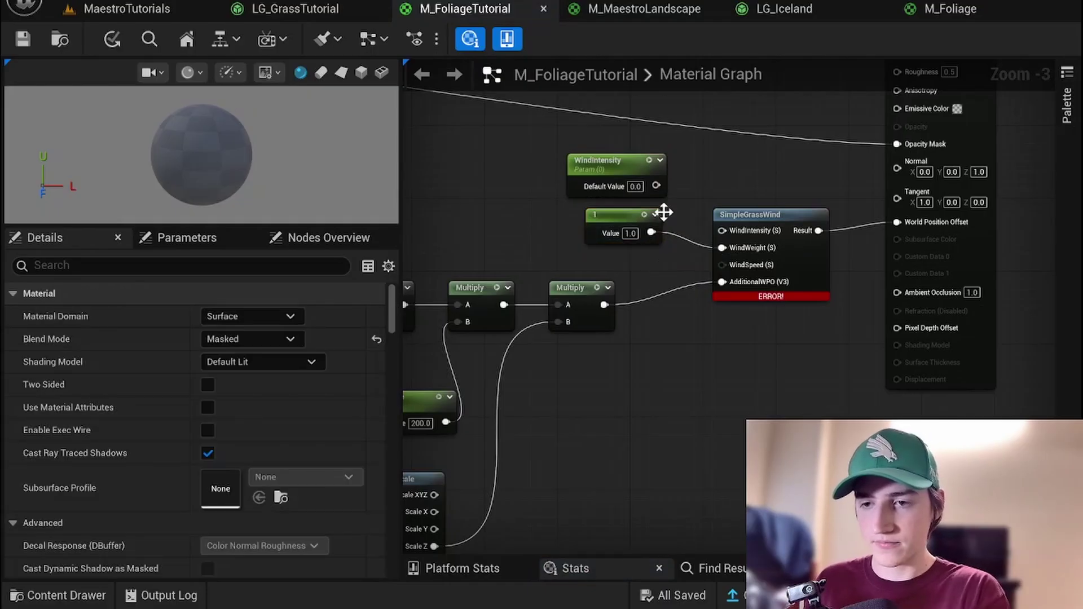
Connect the WindIntensity parameter to SimpleGrassWind's WindIntensity input and save the material
left_click_drag(655, 185, 722, 230)
left_click(602, 161)
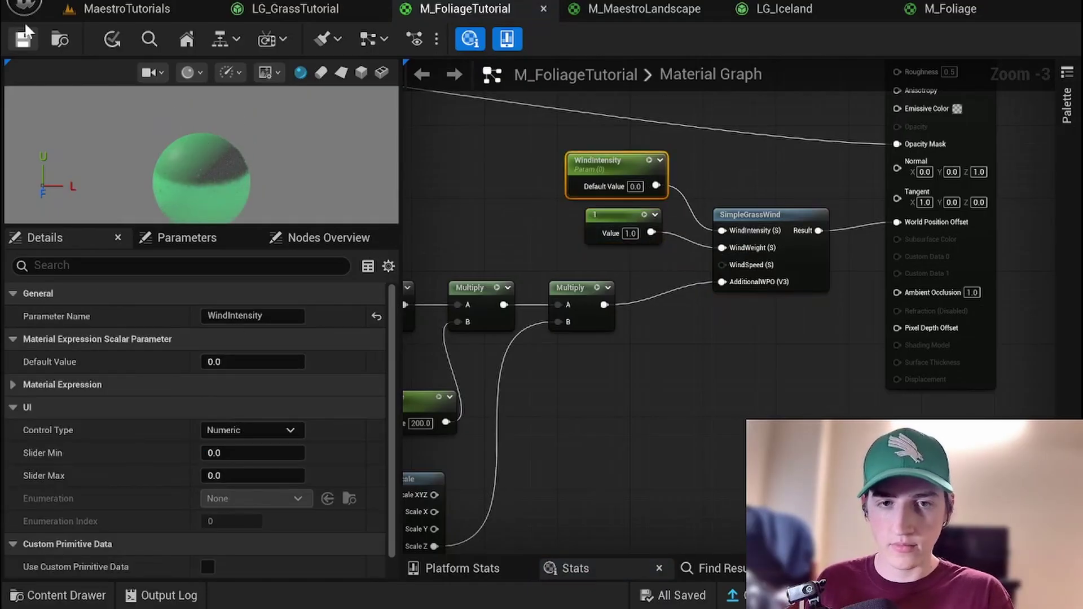
key("ctrl+s")
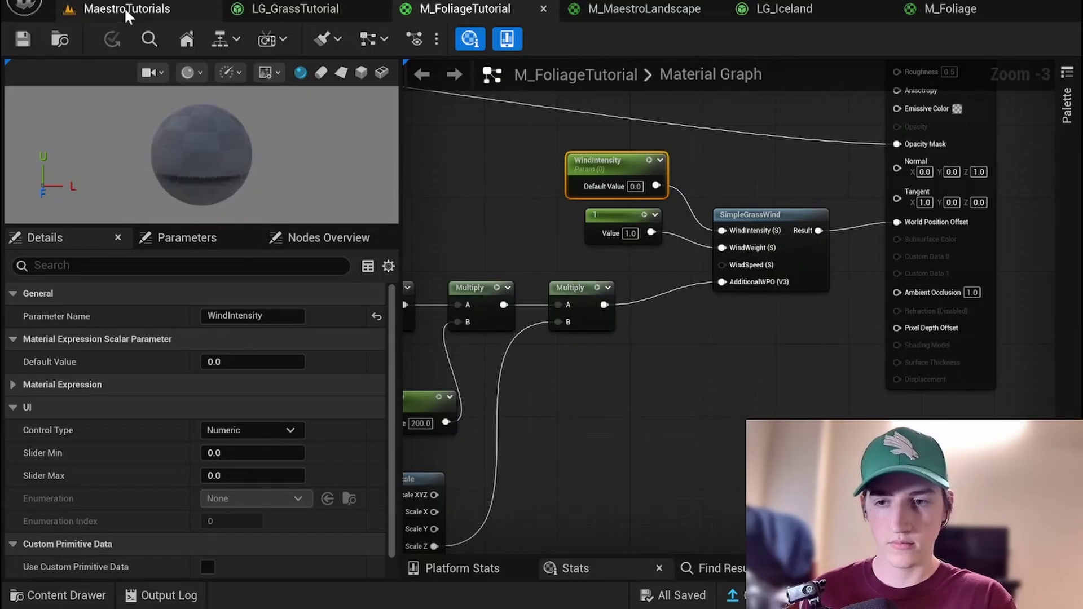
Check the grass on the hillside in the MaestroTutorials level and return to the M_FoliageTutorial graph
left_click(127, 10)
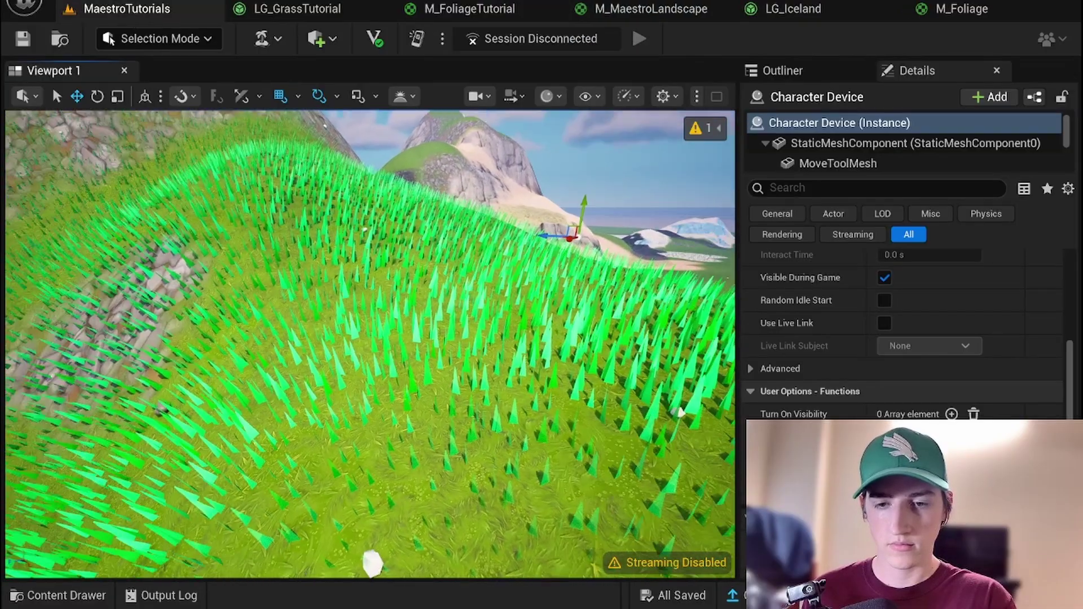
key("s")
right_click_drag(370, 344, 310, 341)
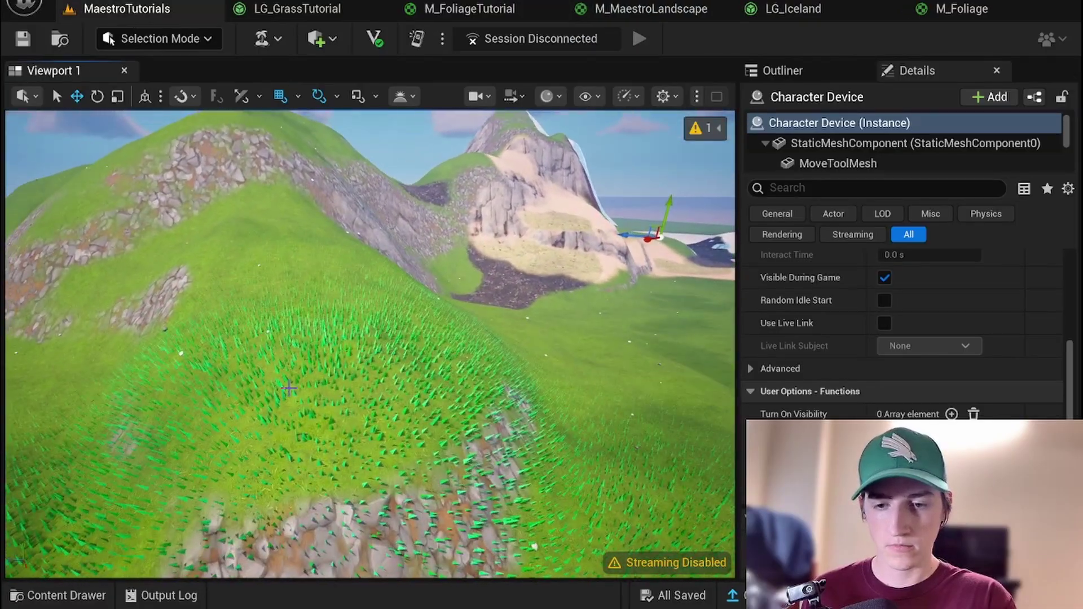
left_click(100, 594)
left_click(932, 5)
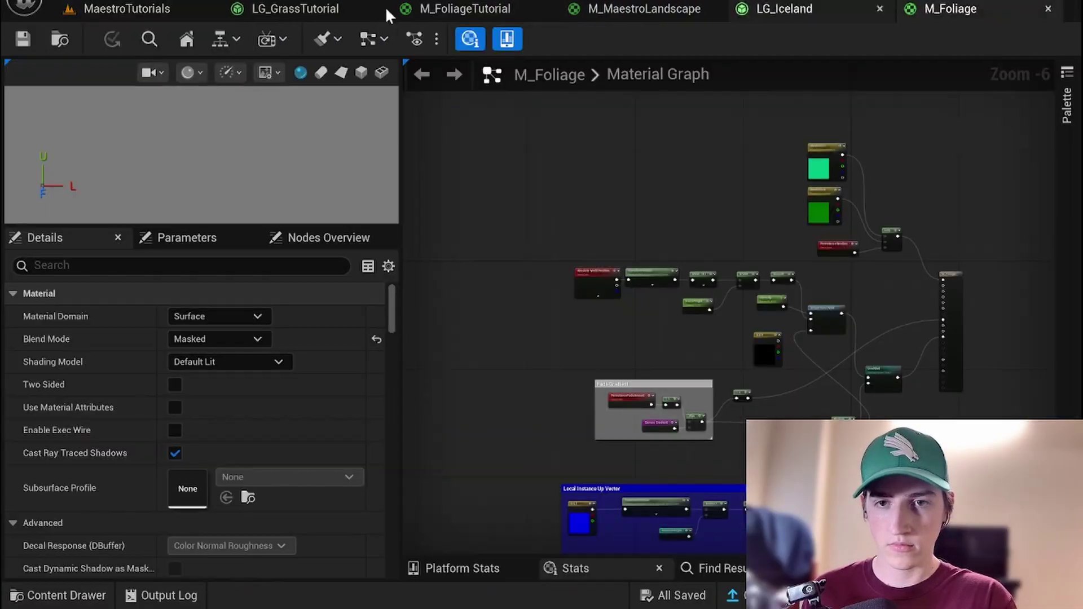
left_click(337, 7)
left_click(533, 8)
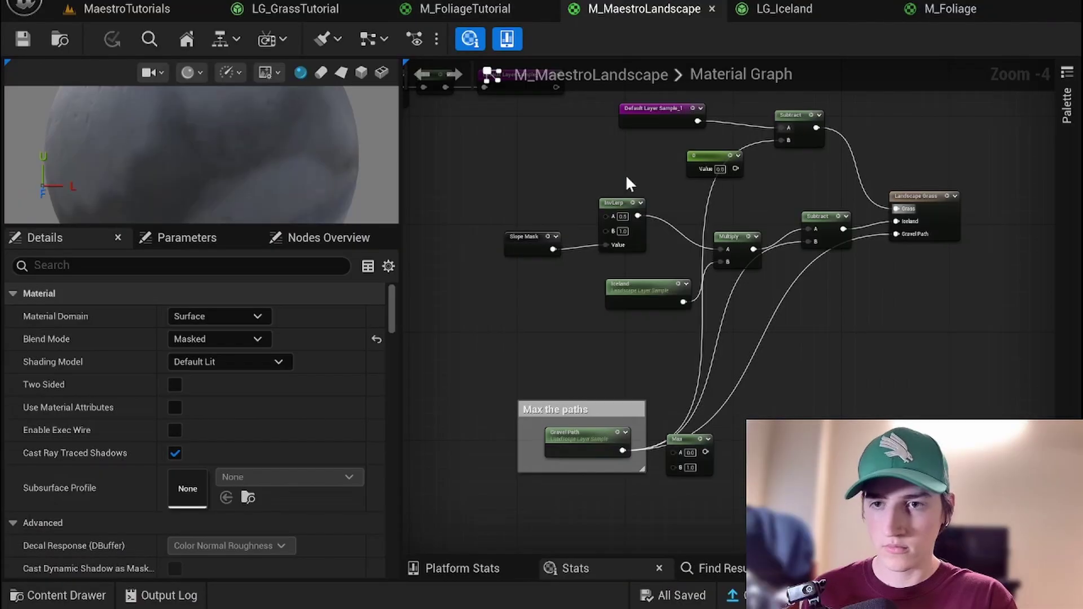
left_click(482, 9)
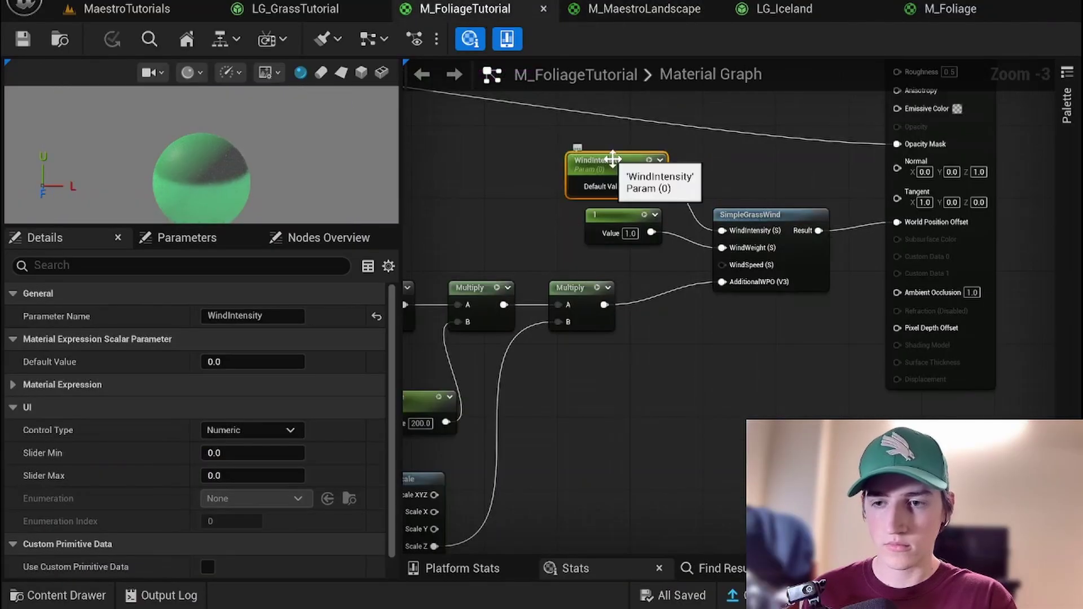
Float M_FoliageTutorial in its own window over the MaestroTutorials level with the grassy slope visible beside it
left_click_drag(441, 10, 535, 135)
left_click(137, 12)
left_click_drag(765, 134, 710, 71)
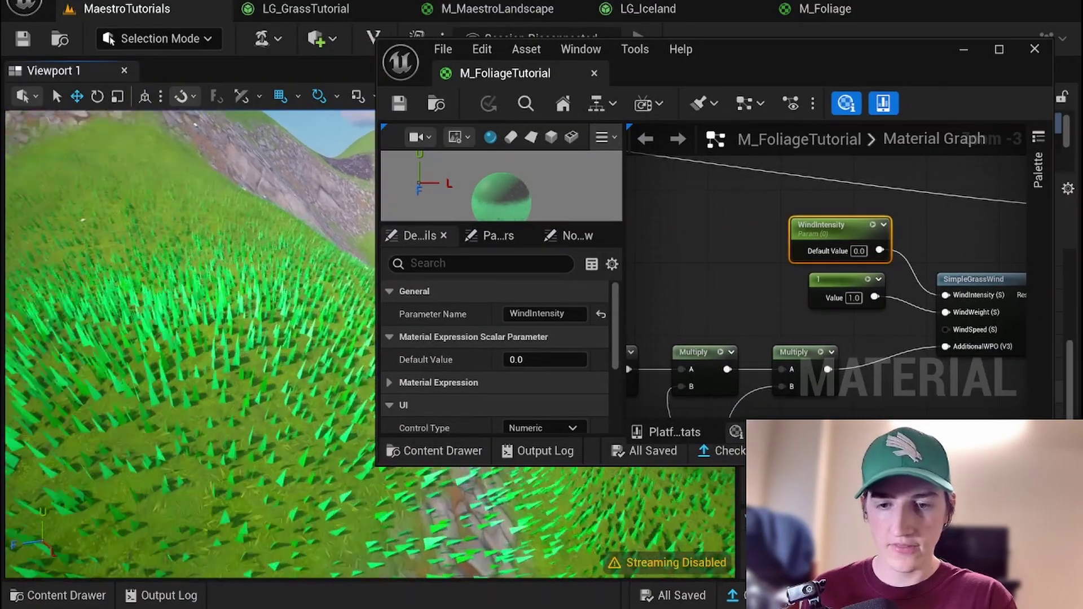
right_click_drag(192, 339, 249, 313)
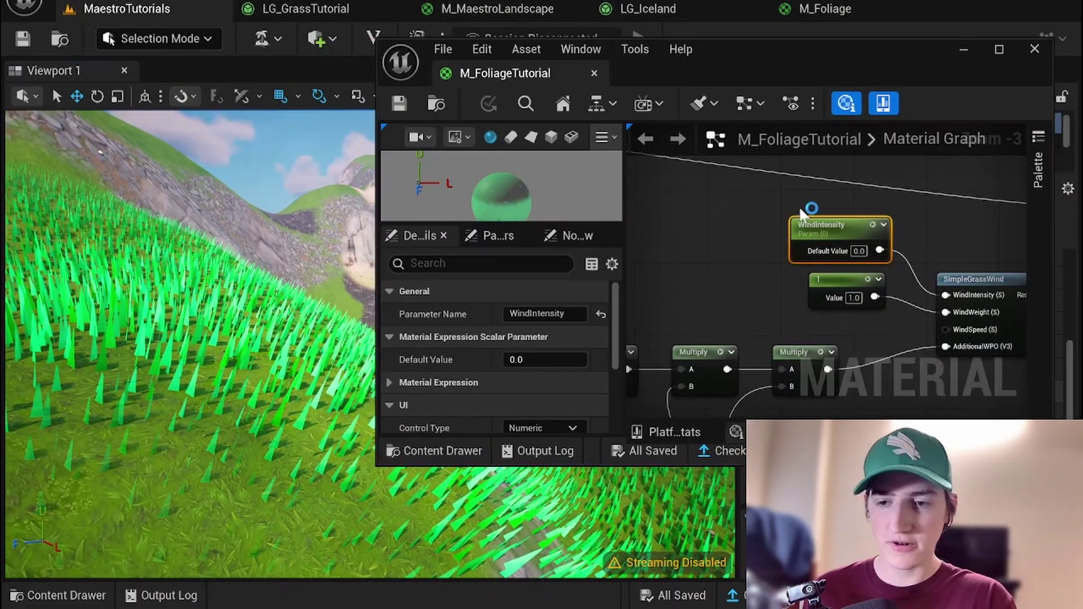
Raise the WindIntensity parameter's default value to 1.186954 and check the grass movement in the level
left_click_drag(525, 360, 564, 360)
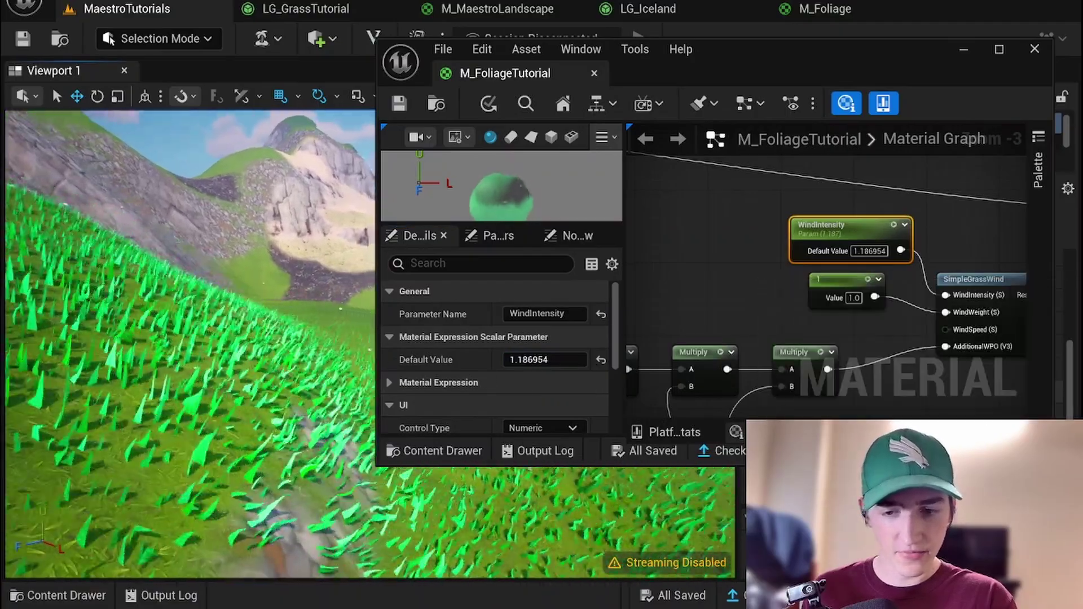
right_click_drag(191, 338, 135, 310)
right_click_drag(50, 291, 51, 290)
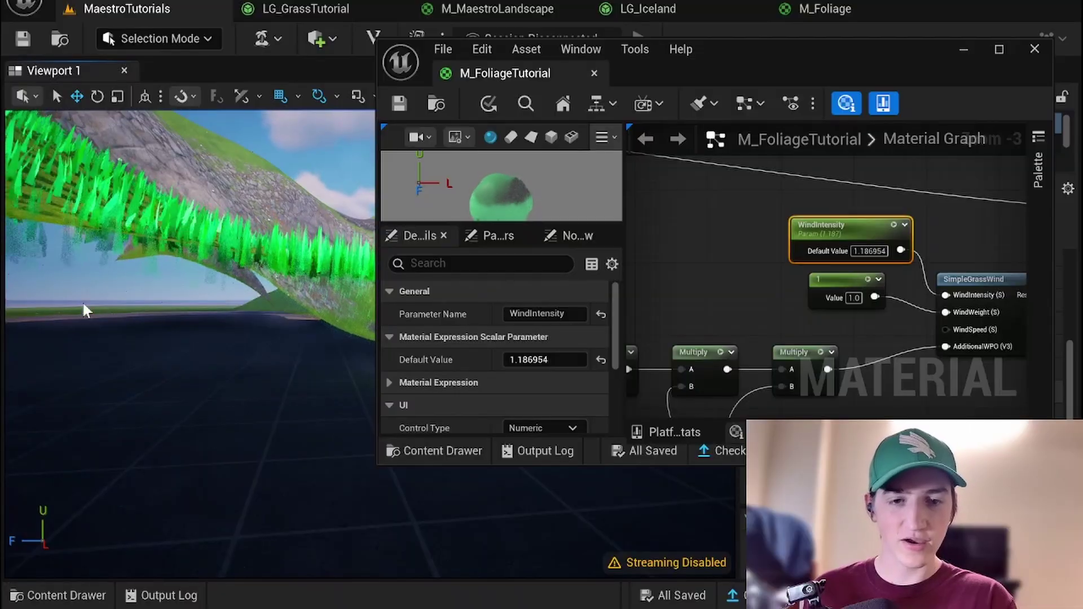
right_click_drag(79, 318, 79, 318)
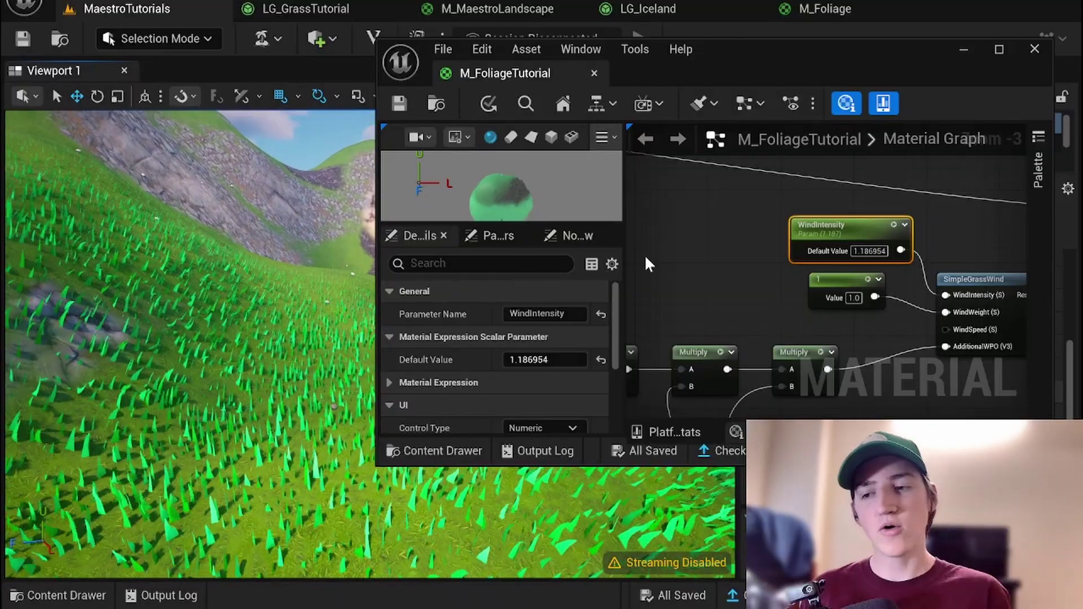
Save M_FoliageTutorial, minimize its window and inspect the wind-blown grass across the hillside
scroll(769, 241, "down", 3)
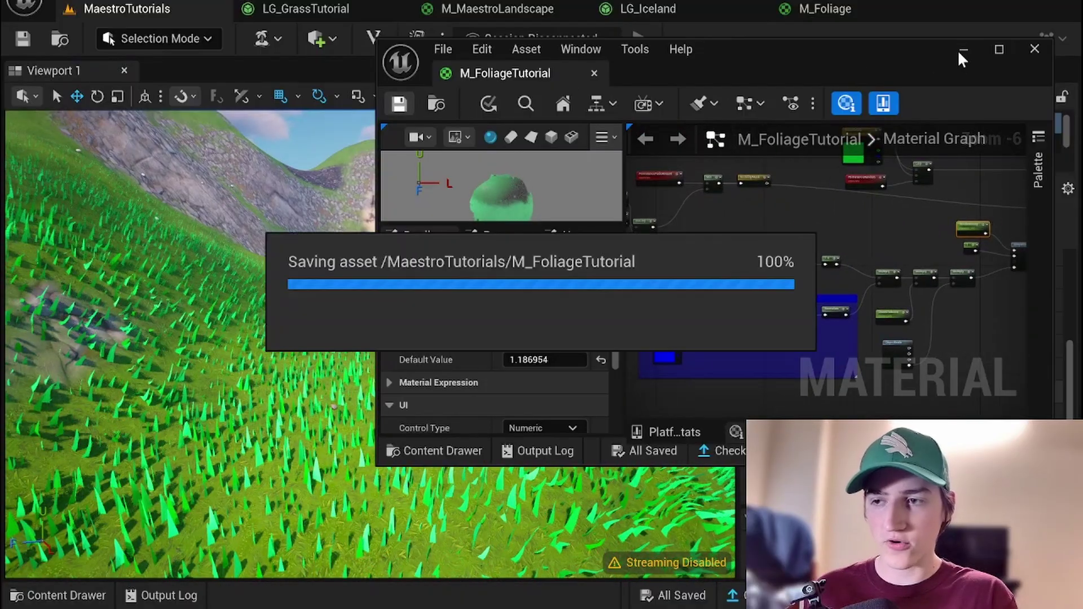
left_click(962, 50)
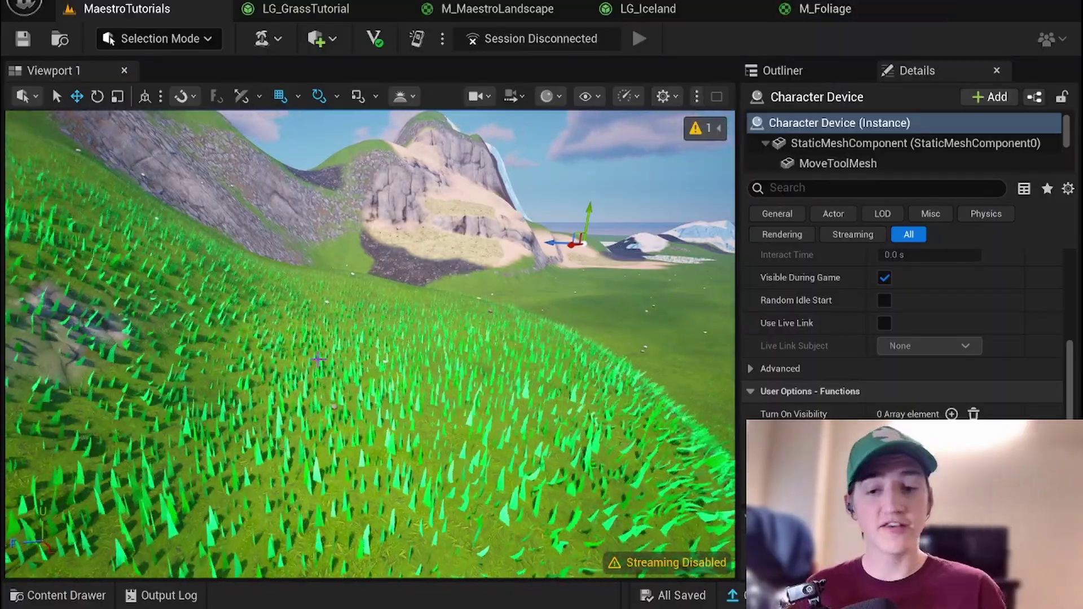
right_click_drag(315, 364, 330, 372)
key("w")
key("s")
right_click_drag(524, 226, 520, 250)
key("w")
Dock M_FoliageTutorial again and add InstanceOrigin and Absolute World Position nodes above the VisibilityMask node
left_click(830, 12)
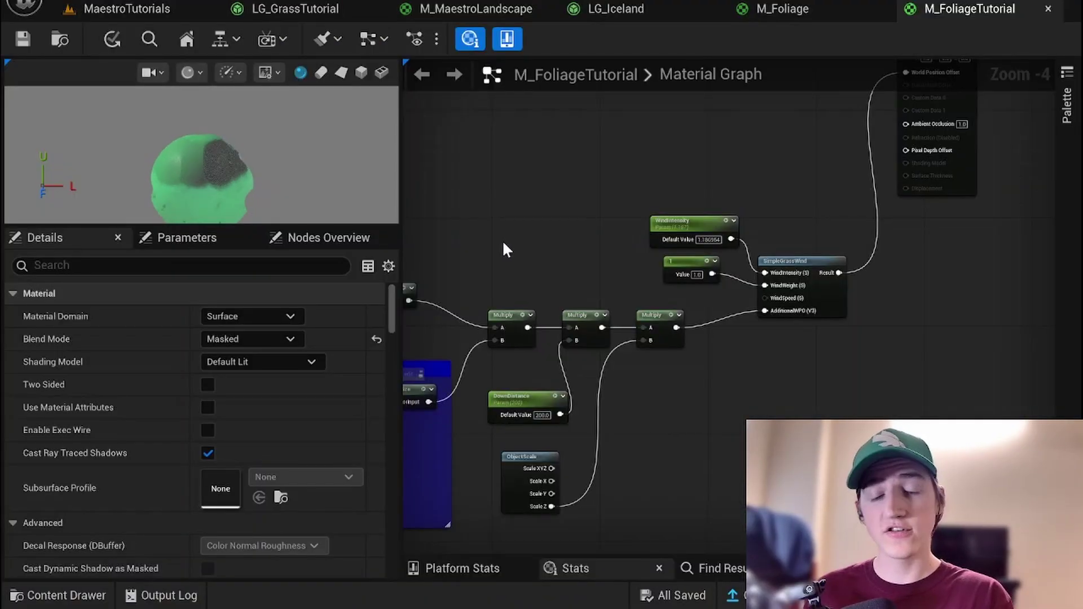
left_click_drag(277, 189, 275, 179)
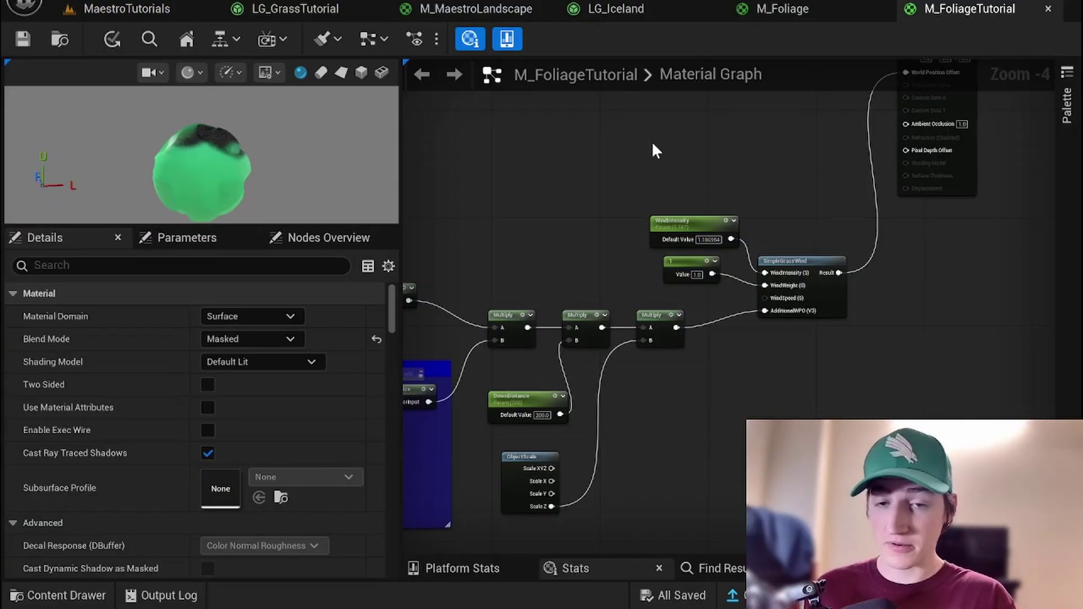
right_click_drag(652, 147, 765, 250)
left_click_drag(451, 319, 597, 216)
right_click_drag(634, 323, 671, 222)
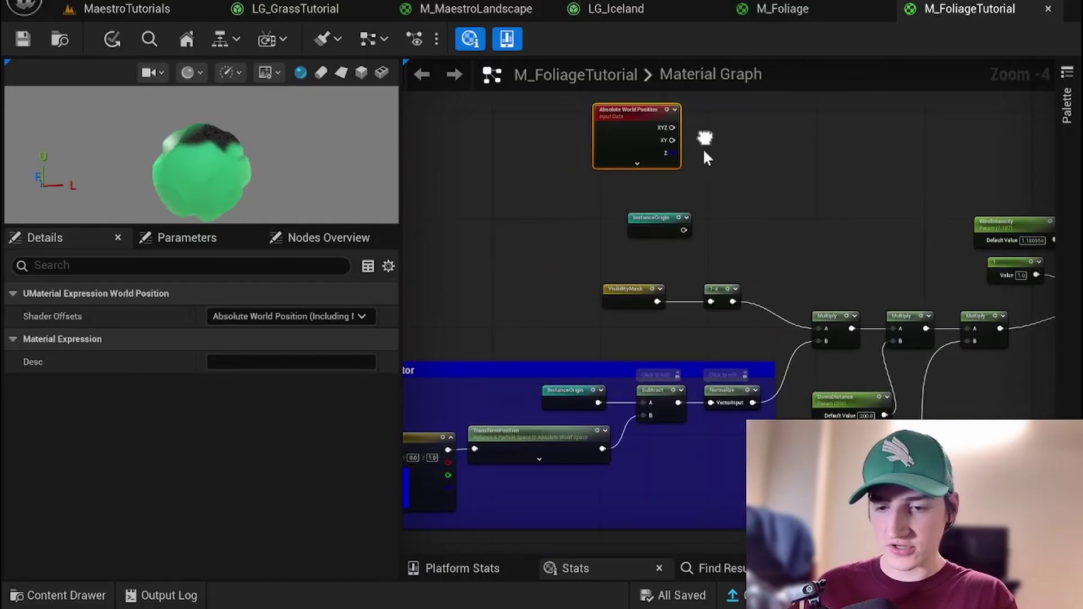
Duplicate the TransformPosition node beside Absolute World Position and connect the XYZ output to it
left_click(522, 433)
key("ctrl+c")
right_click_drag(774, 121, 700, 212)
key("ctrl+v")
left_click_drag(612, 228, 644, 220)
Set the new TransformPosition node's source to Absolute World Space and its destination to Local Space
left_click(265, 316)
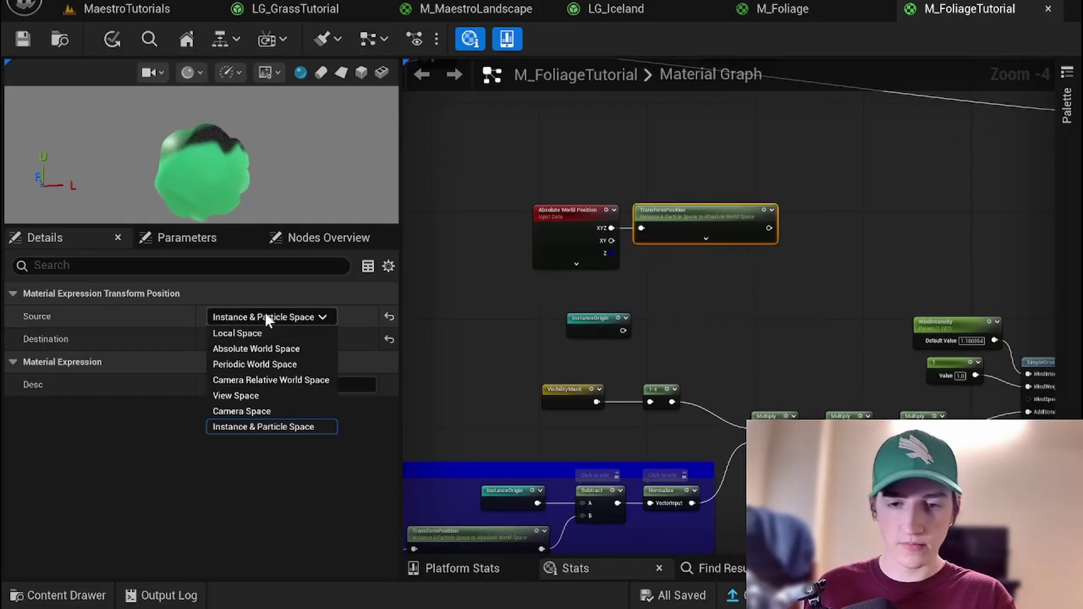
left_click(274, 348)
left_click(274, 339)
left_click(278, 355)
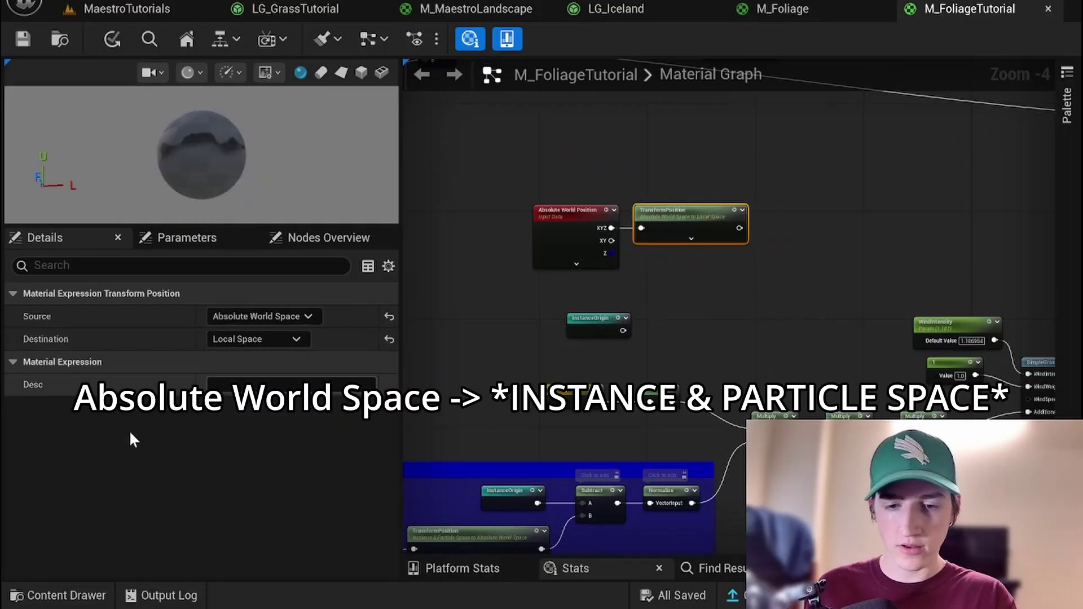
left_click(246, 340)
left_click(246, 340)
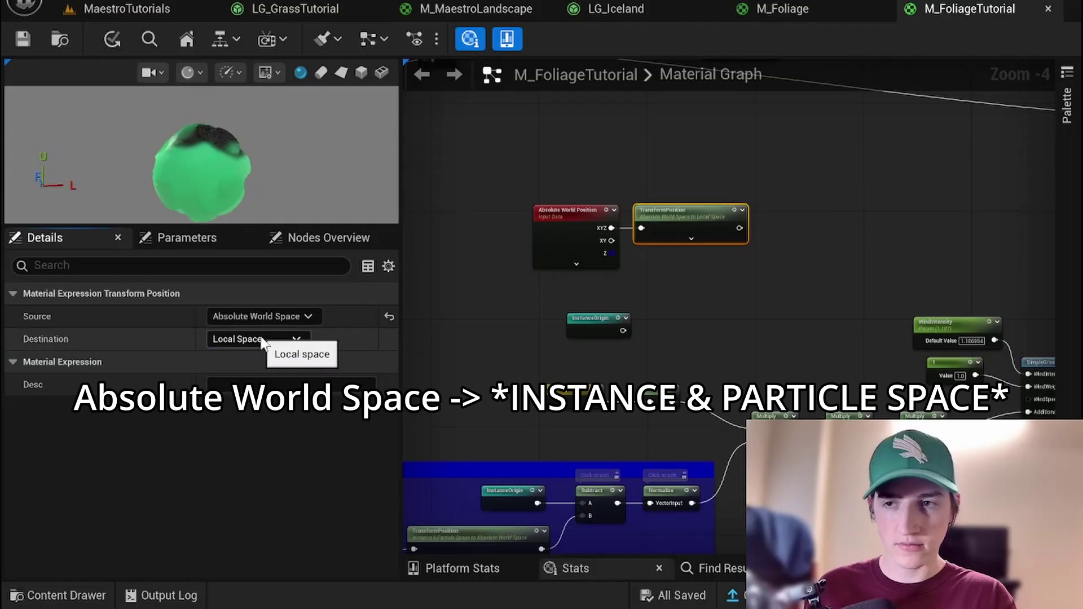
left_click(743, 253)
right_click_drag(743, 253, 681, 300)
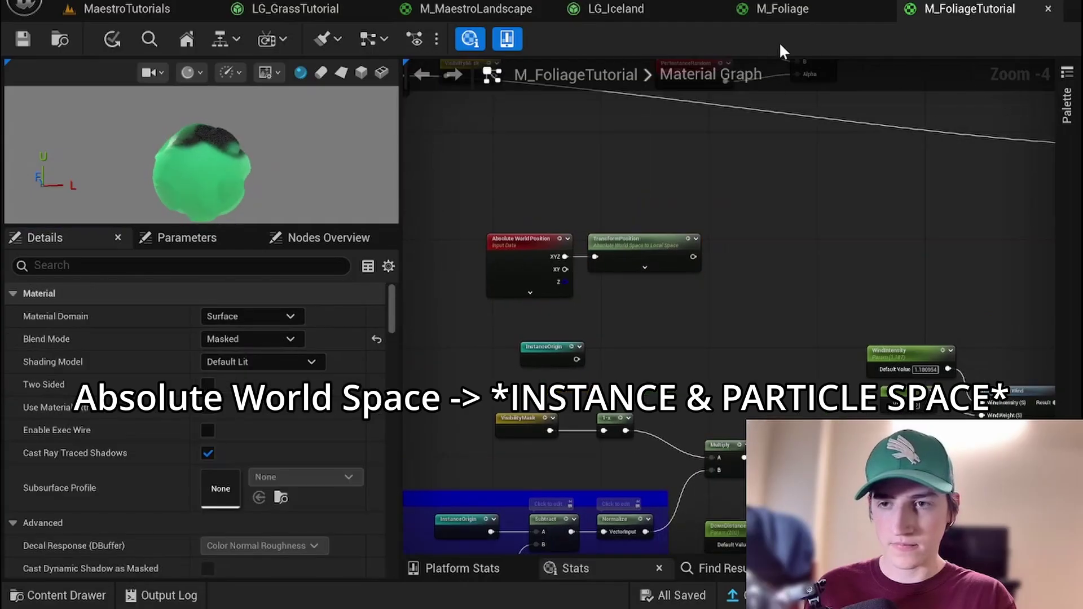
Add a ComponentMask node fed by the TransformPosition beside Absolute World Position and have it pass only the B channel
left_click(793, 11)
left_click(970, 8)
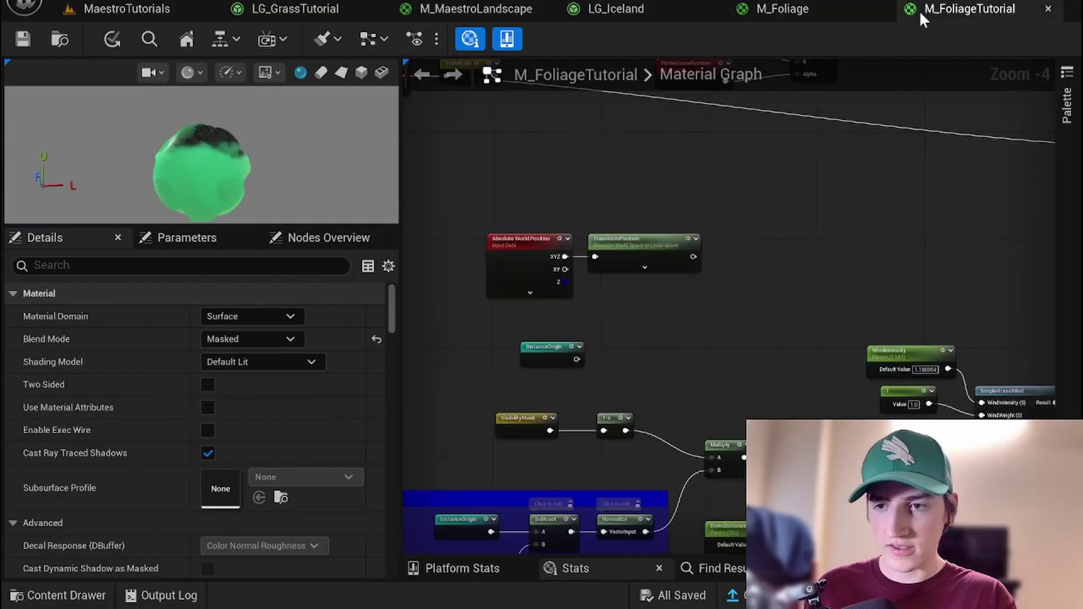
right_click_drag(747, 225, 699, 195)
left_click_drag(644, 227, 681, 224)
type("mask")
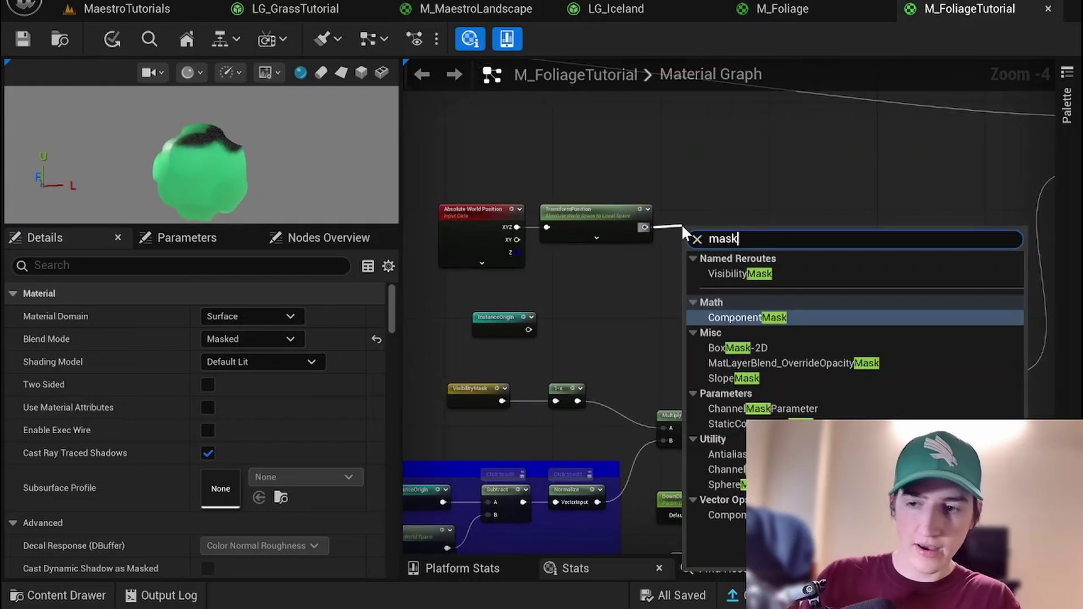
left_click(747, 318)
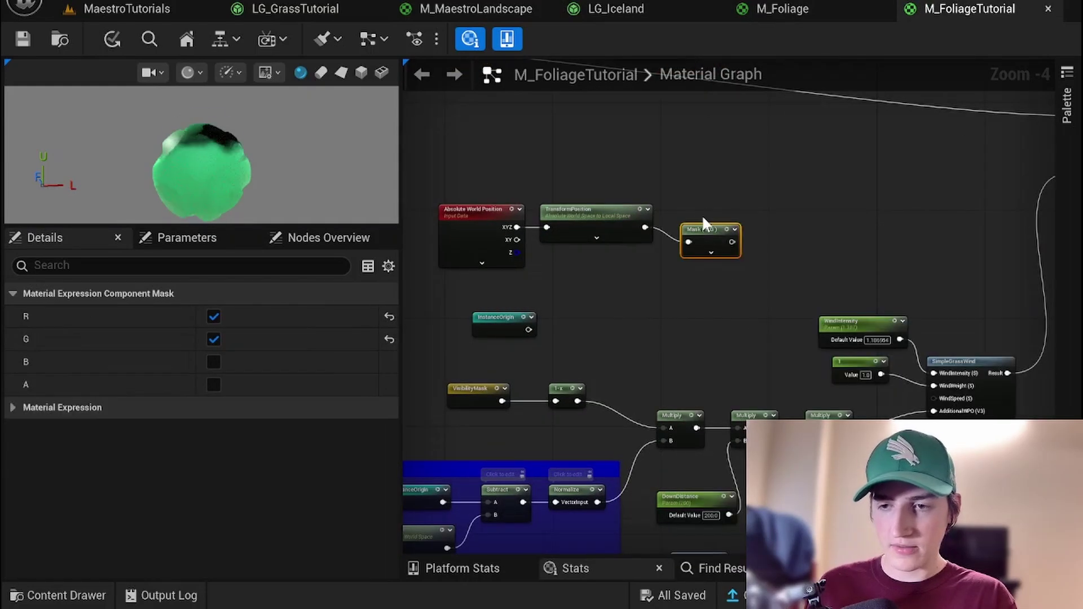
left_click(214, 339)
left_click(213, 362)
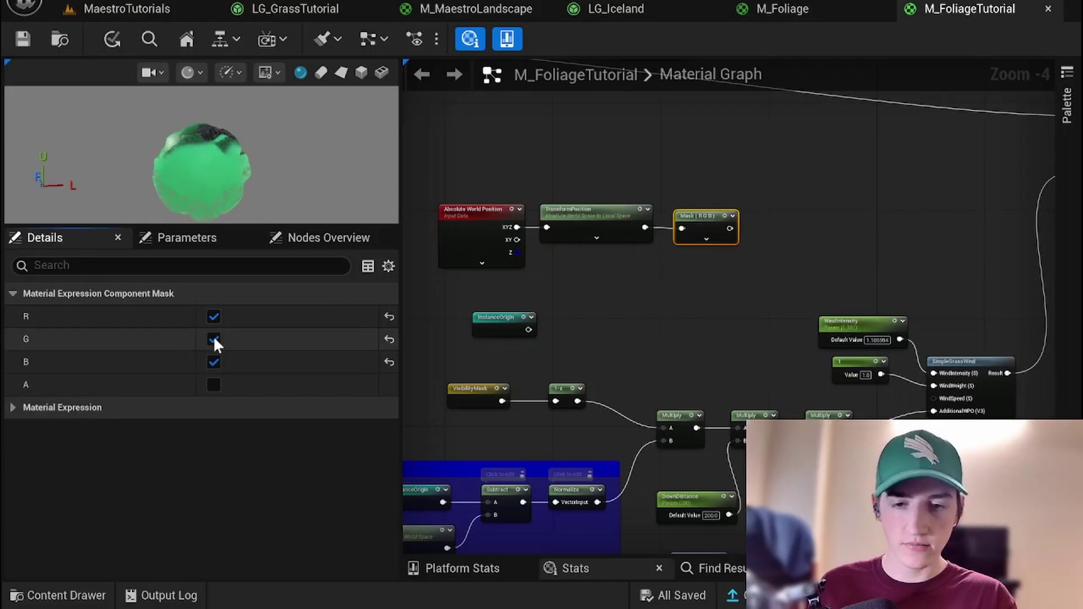
left_click(213, 317)
left_click(614, 262)
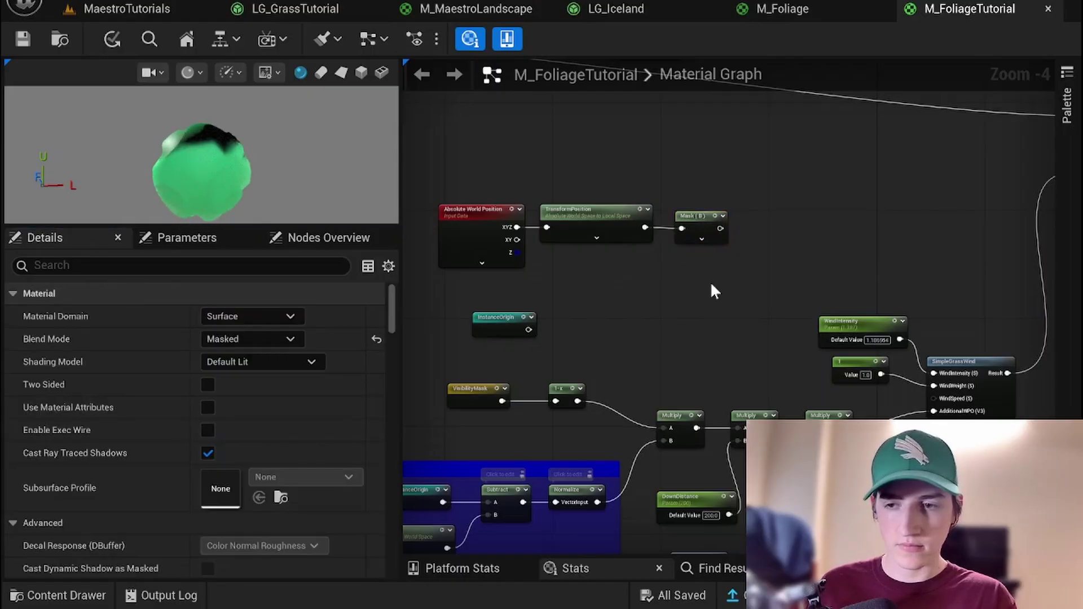
Move the Absolute World Position, TransformPosition and Mask nodes together slightly farther from the InstanceOrigin node
left_click_drag(710, 284, 497, 162)
left_click_drag(680, 211, 640, 191)
left_click(642, 229)
right_click_drag(627, 239, 709, 247)
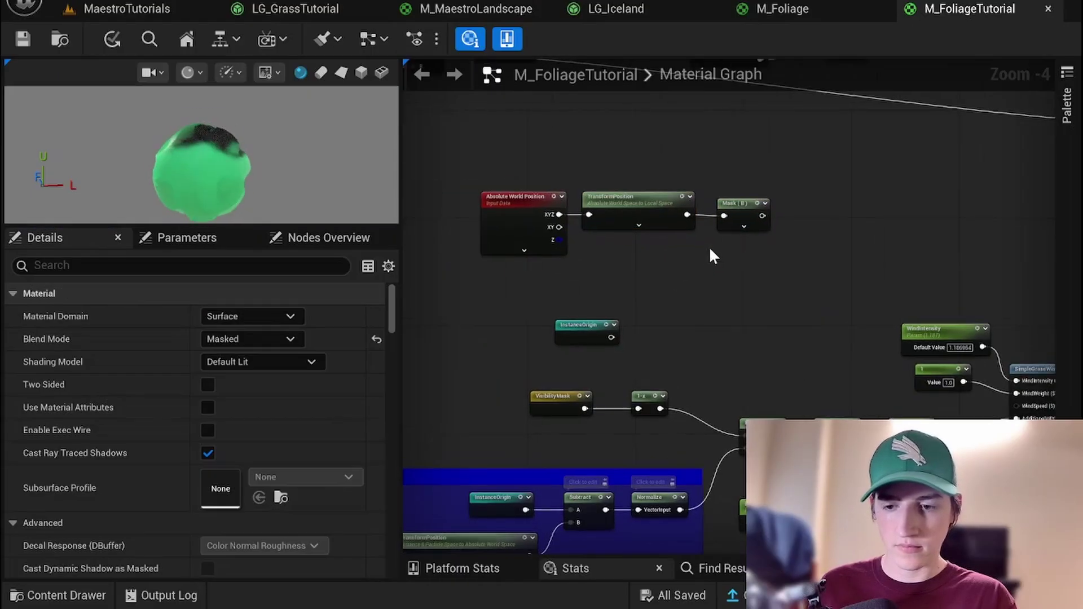
Add a Divide node beside the Mask (B) node and connect the mask's output to its A input
right_click_drag(630, 292, 658, 212)
left_click(702, 135)
left_click(723, 236)
scroll(677, 230, "up", 1)
scroll(715, 250, "down", 1)
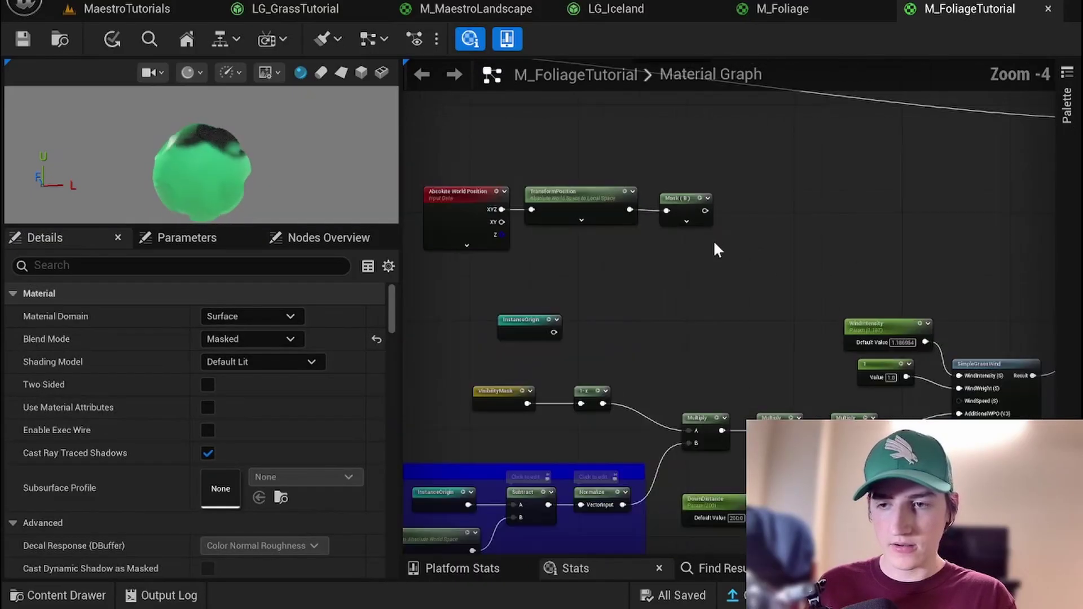
right_click_drag(745, 203, 790, 229)
scroll(726, 232, "up", 1)
scroll(790, 228, "down", 1)
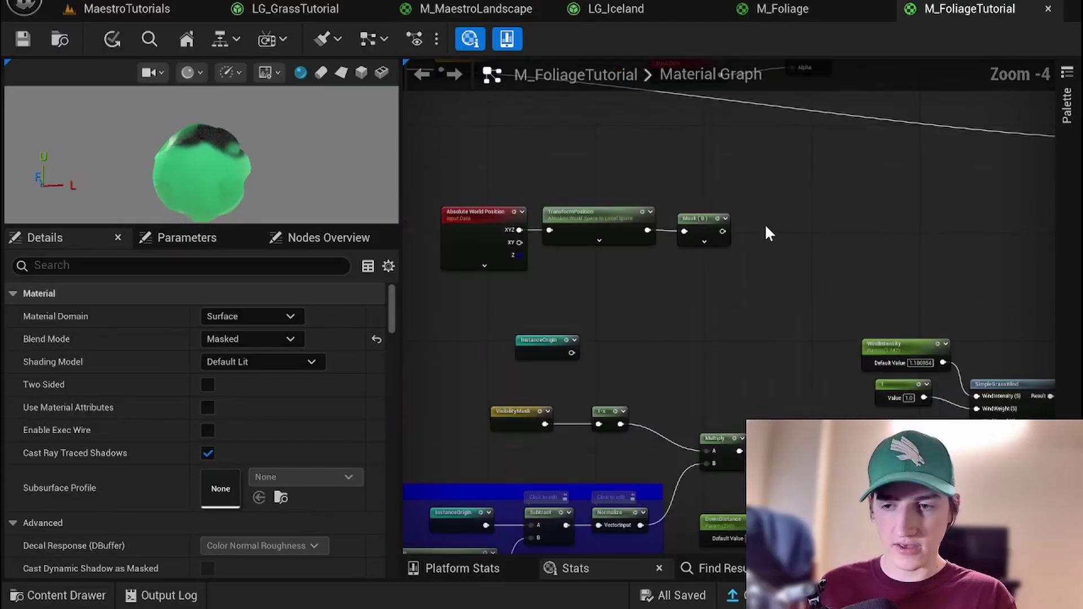
left_click(764, 223)
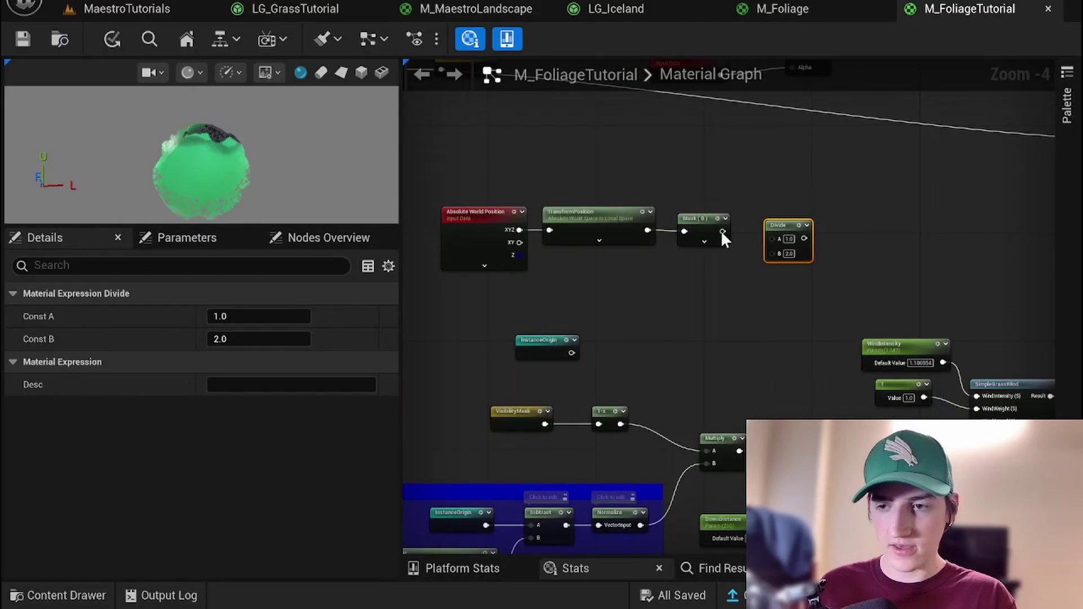
left_click_drag(723, 231, 772, 238)
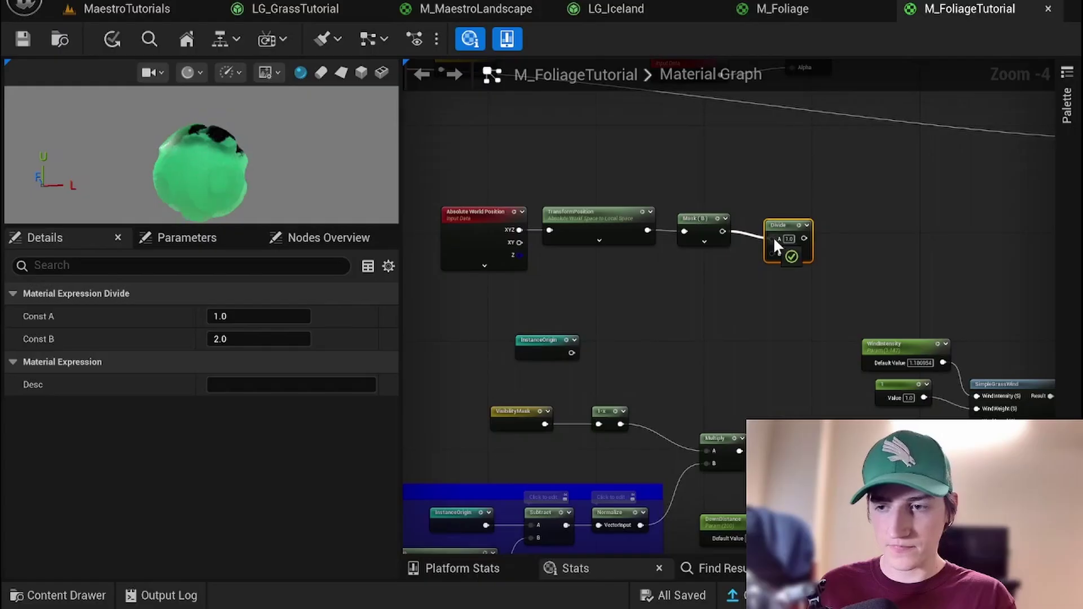
Create a scalar parameter named GrassHeight below the mask and connect it to the Divide node's B input
left_click(671, 268)
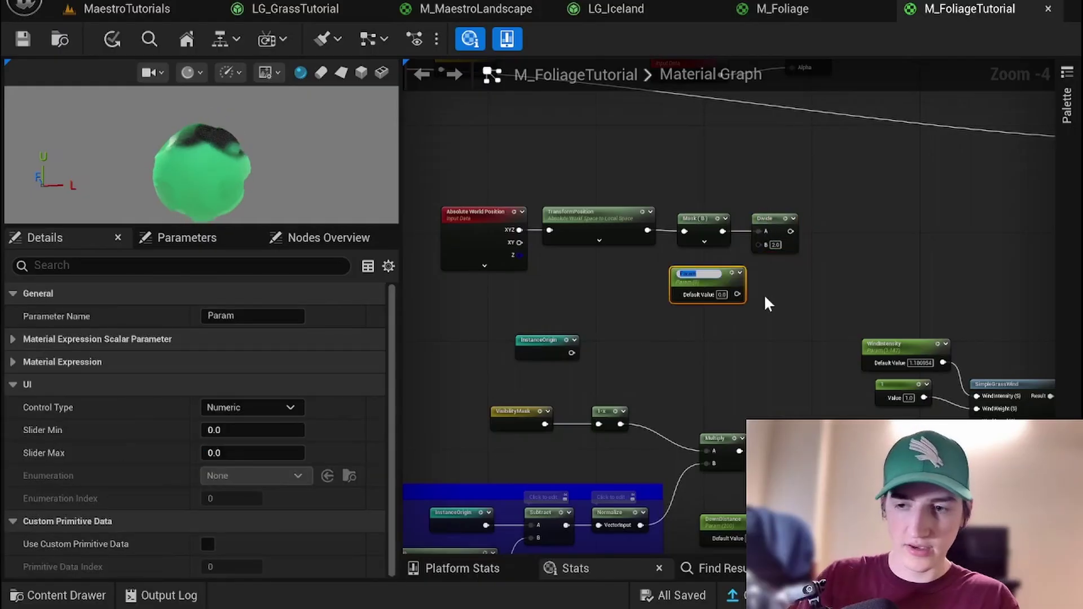
type("GrassHeight")
key("Return")
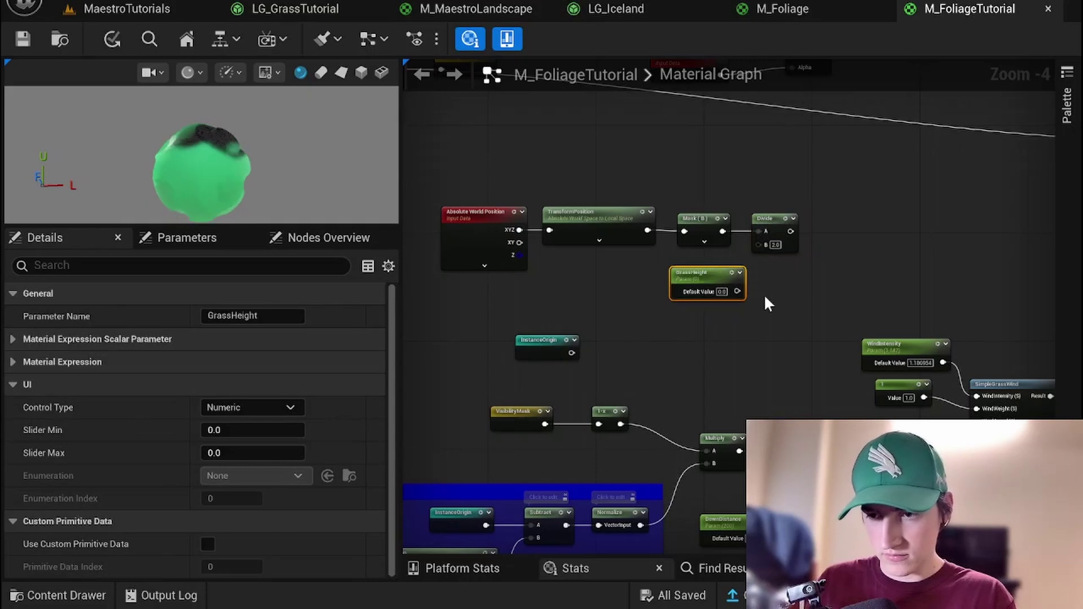
left_click_drag(737, 291, 759, 244)
left_click(772, 295)
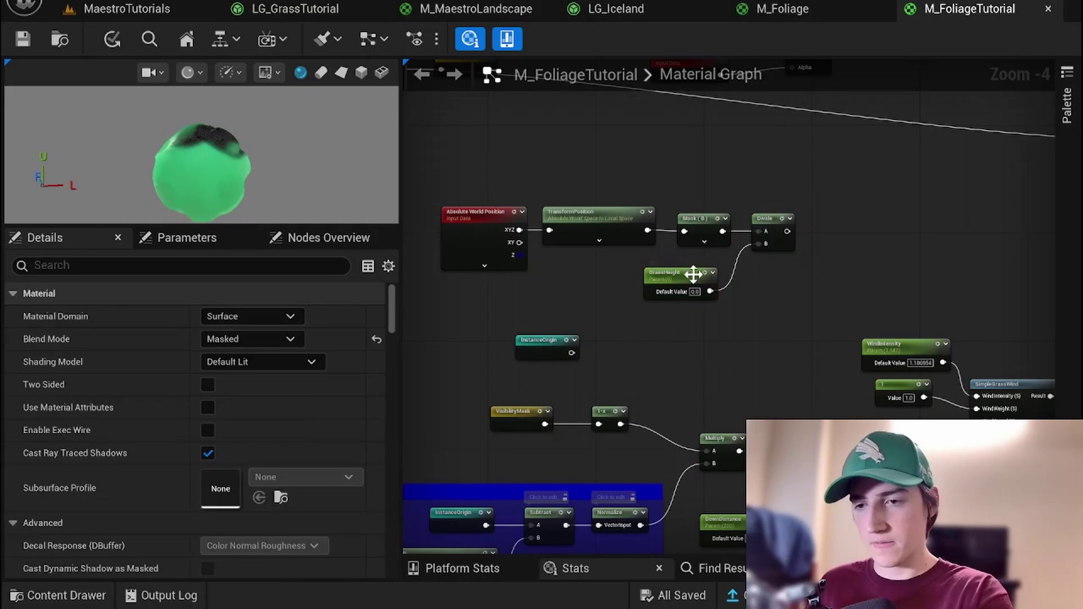
left_click(694, 273)
Set the GrassHeight parameter's default value to 200
right_click_drag(840, 297, 800, 312)
mouse_move(782, 249)
right_mouse_down()
mouse_move(735, 254)
mouse_move(773, 247)
right_mouse_up()
left_click(736, 254)
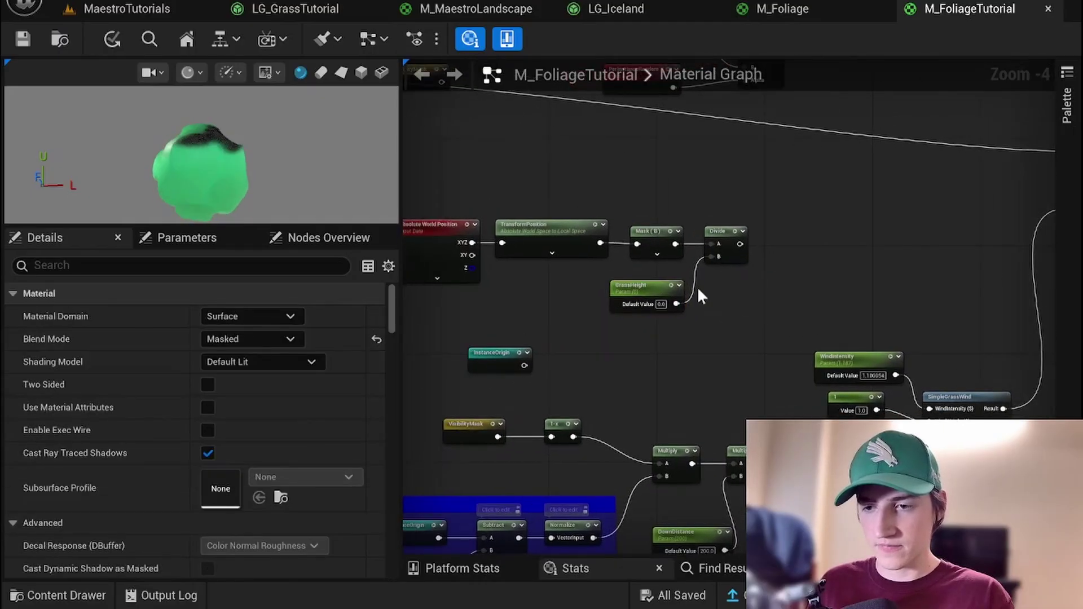
left_click(660, 305)
type("200")
key("Return")
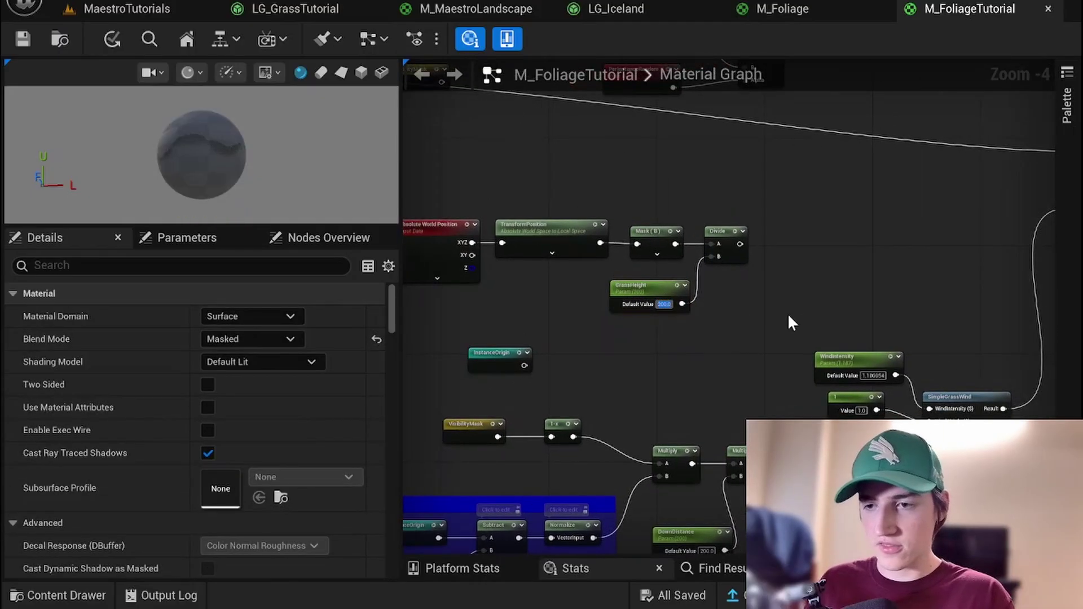
Connect the Divide output to the WindWeight input of SimpleGrassWind and save M_FoliageTutorial
right_click_drag(783, 314, 761, 297)
left_click(744, 227)
left_click_drag(721, 226, 917, 405)
right_click_drag(909, 260, 746, 106)
right_click_drag(708, 248, 710, 325)
scroll(638, 232, "up", 3)
right_click_drag(719, 369, 592, 263)
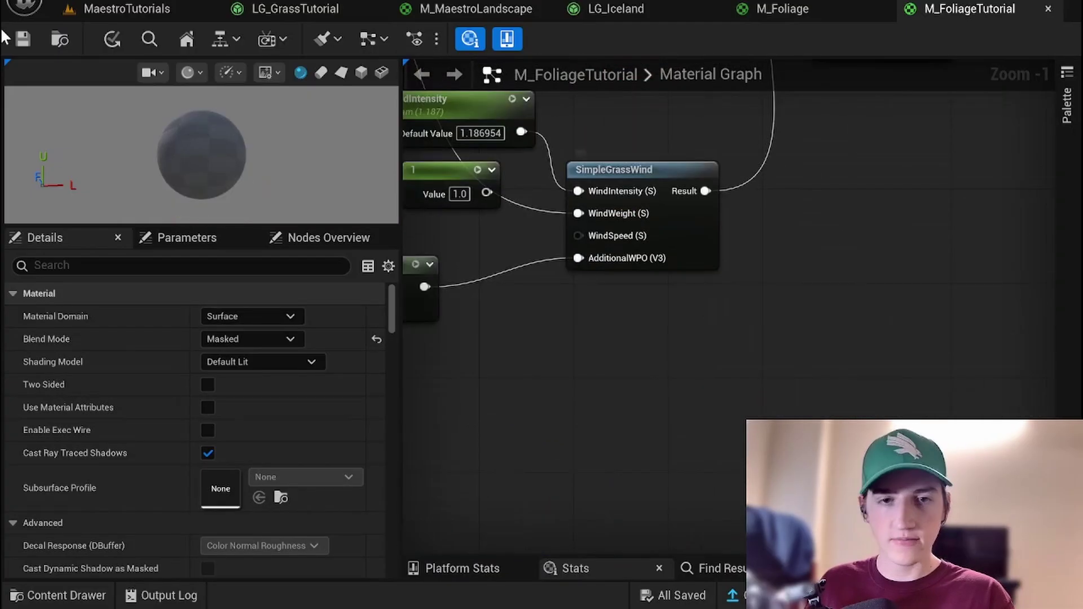
key("ctrl+s")
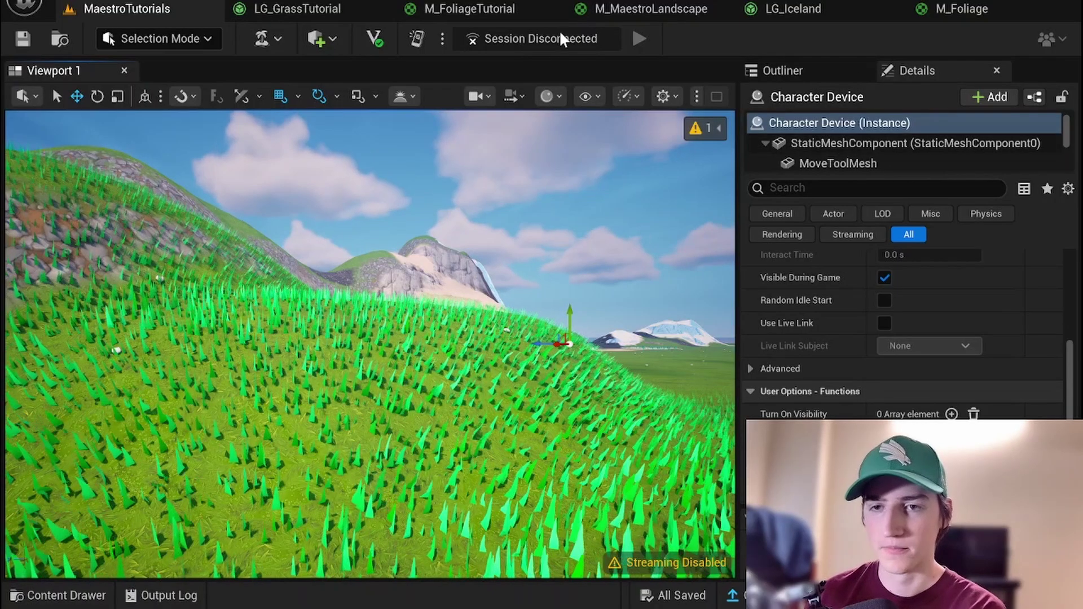
Review the node chain from Absolute World Position through TransformPosition, Mask, Add and Divide in M_FoliageTutorial
left_click(505, 11)
scroll(614, 265, "up", 3)
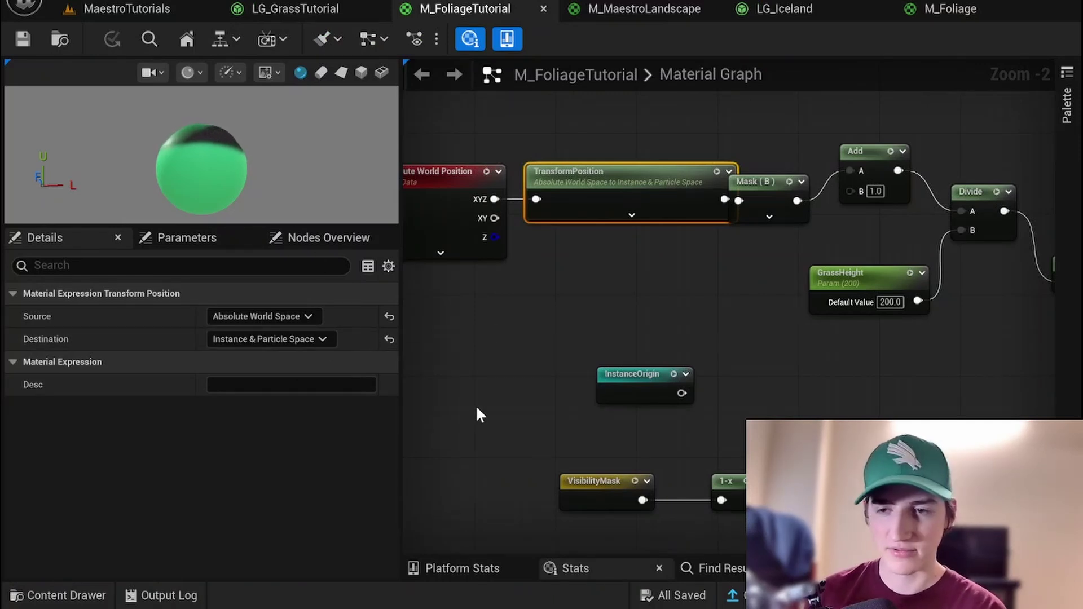
right_click_drag(577, 287, 647, 234)
scroll(572, 322, "down", 1)
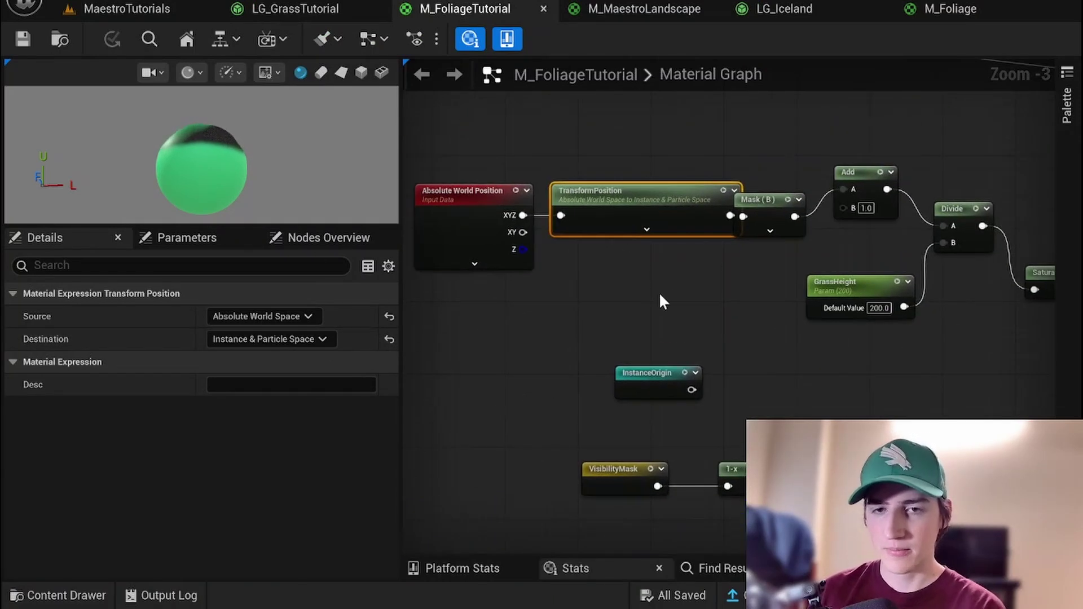
right_click_drag(572, 321, 705, 307)
Return to the MaestroTutorials level and fly over the hillsides to inspect the grass's wind sway and distance fade
left_click(127, 8)
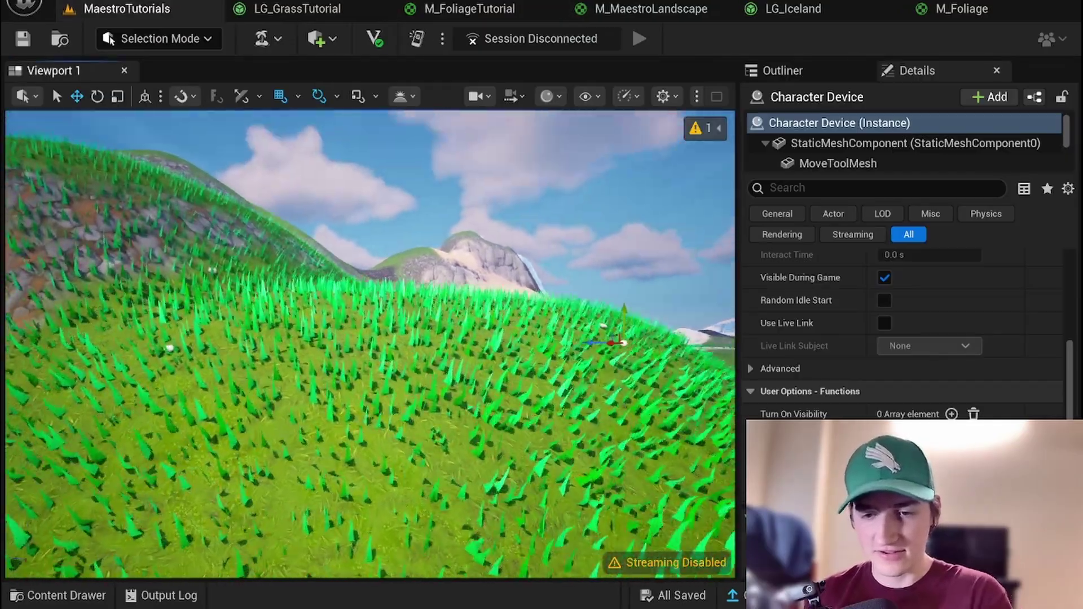
key("w")
right_click_drag(369, 344, 451, 347)
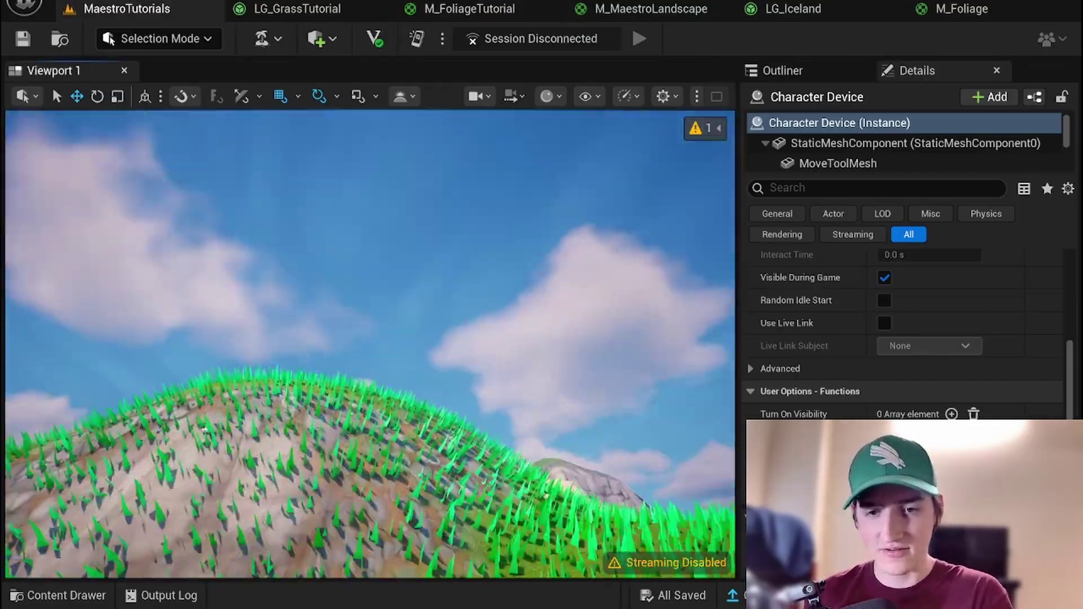
key("w")
right_click_drag(370, 344, 361, 485)
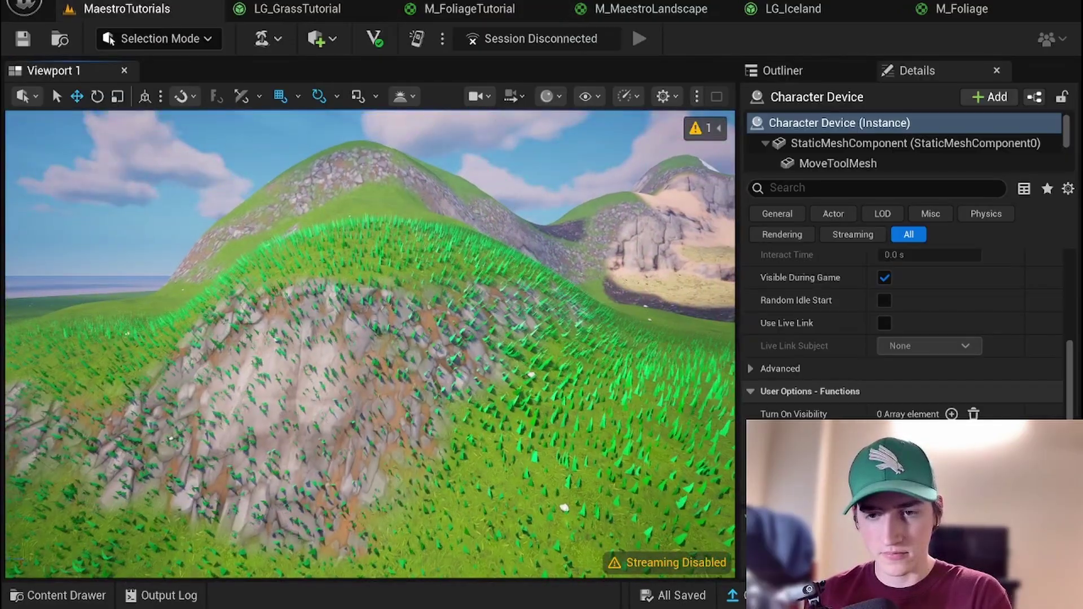
key("a")
right_click_drag(370, 344, 626, 352)
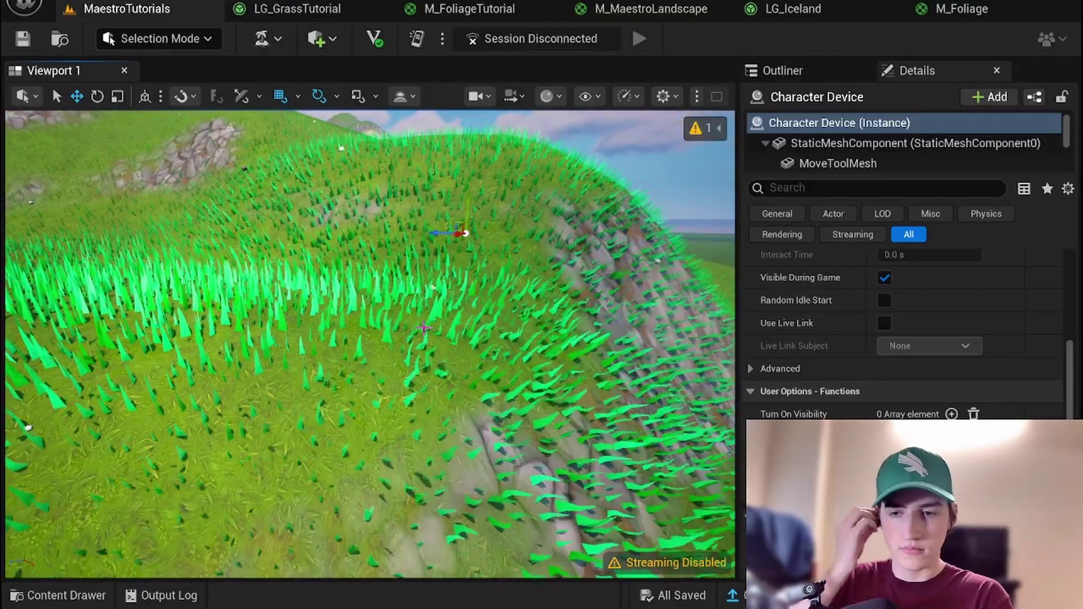
right_click_drag(381, 446, 435, 350)
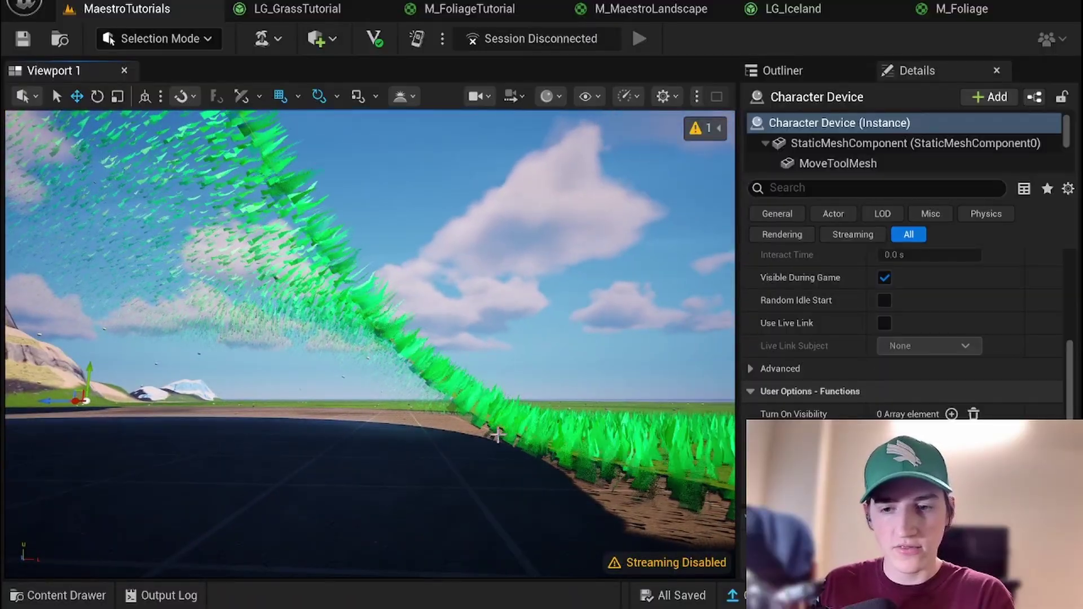
right_click_drag(236, 143, 169, 217)
right_click_drag(262, 206, 285, 211)
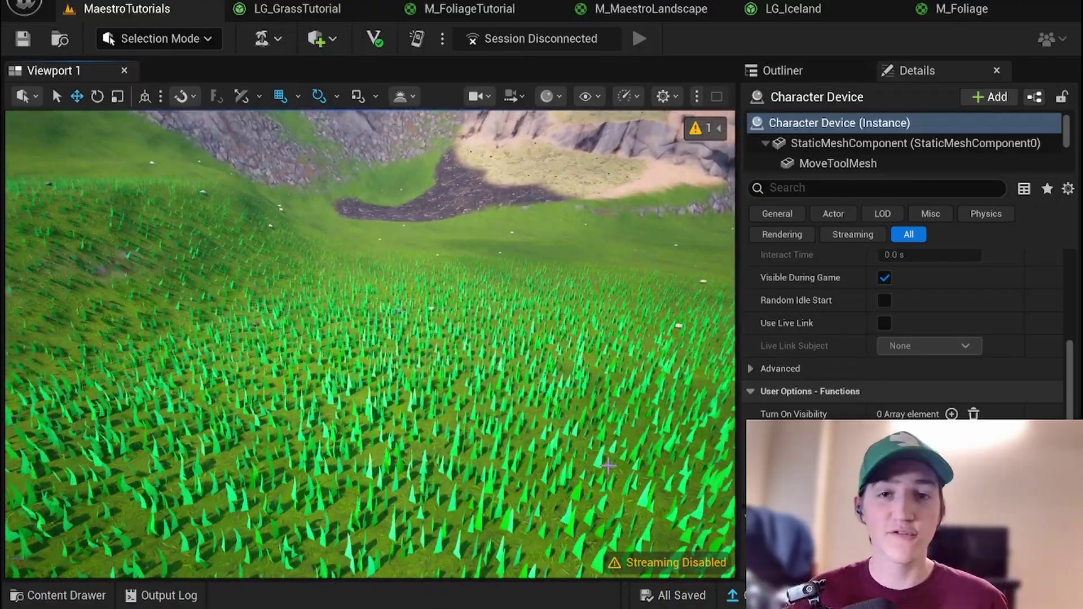